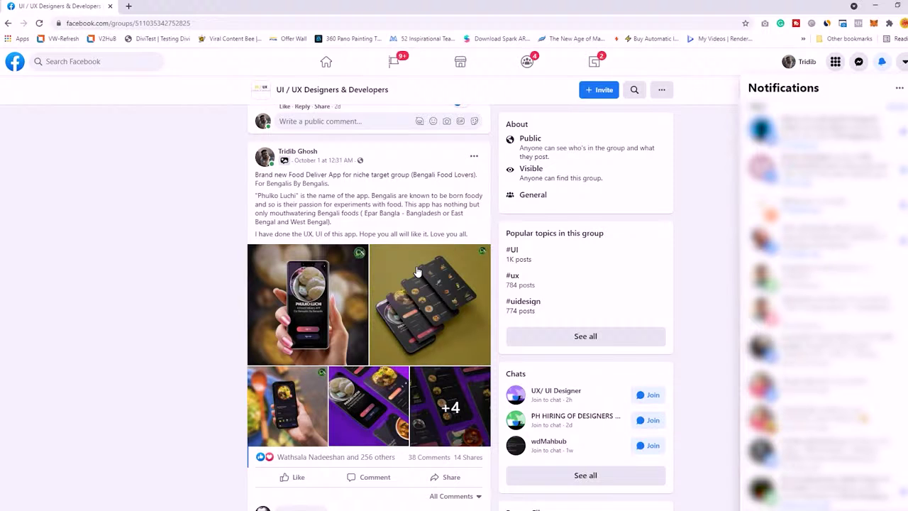
Review the Phulko Luchi food delivery app post, its mockup images and the first comments asking for the mockups
scroll(419, 272, "down", 2)
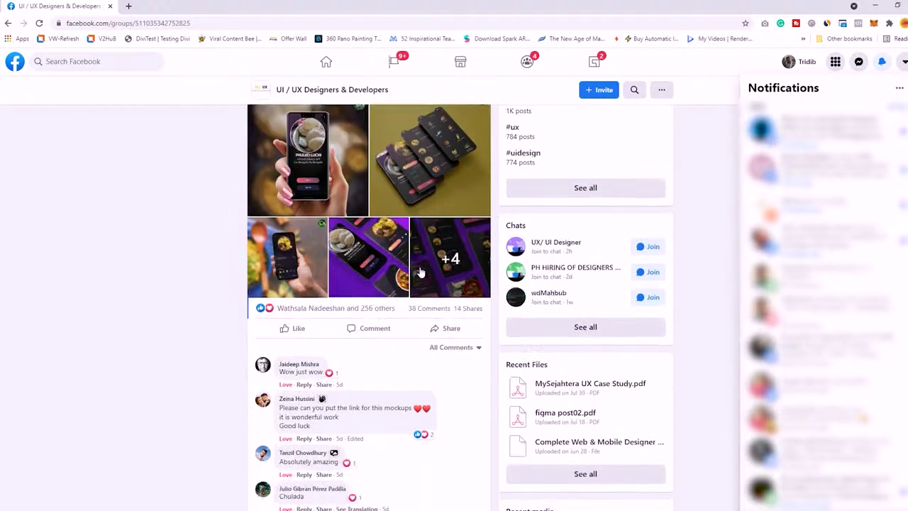
scroll(418, 272, "down", 2)
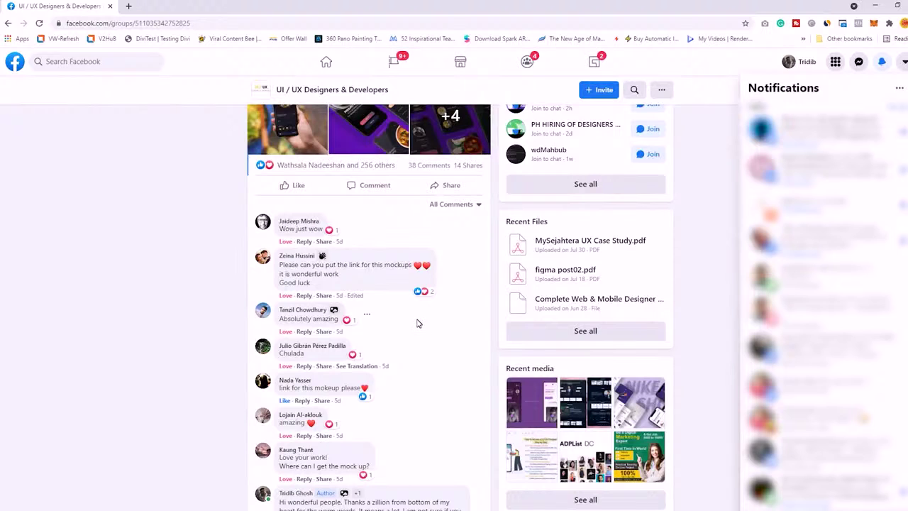
scroll(414, 322, "down", 1)
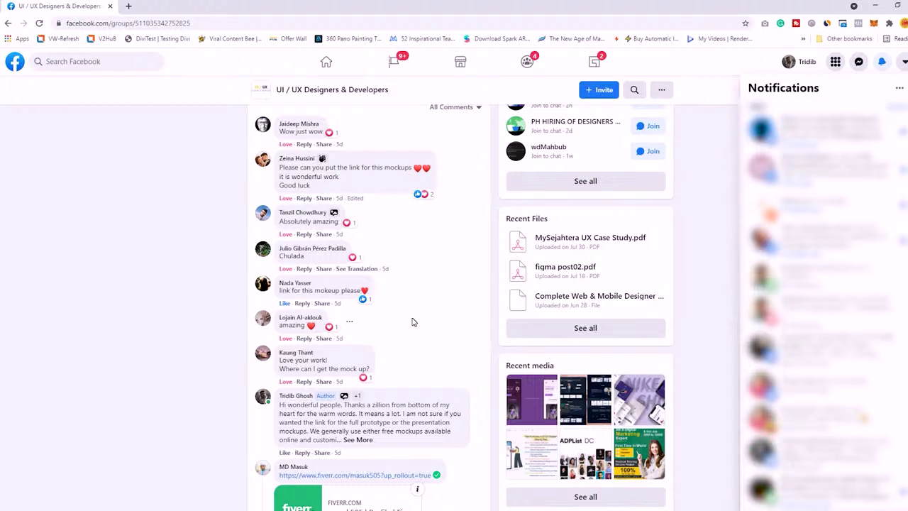
scroll(414, 322, "up", 4)
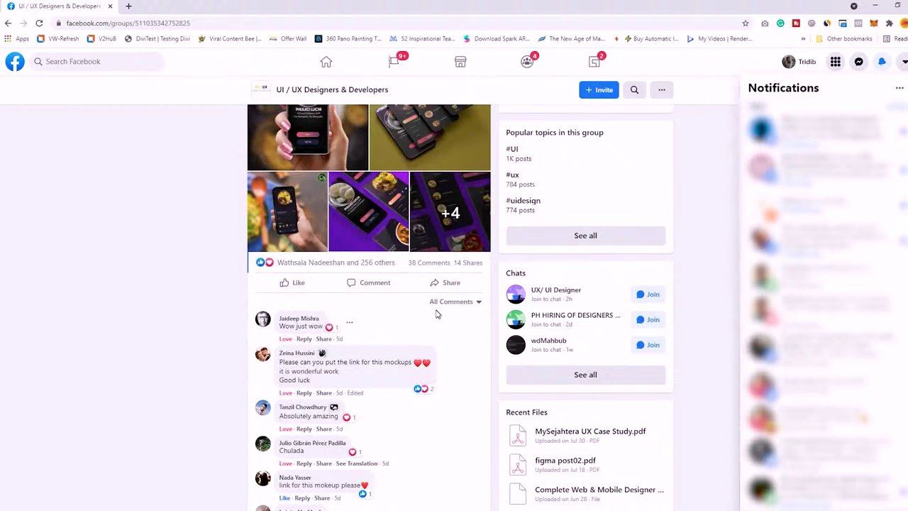
scroll(436, 313, "down", 3)
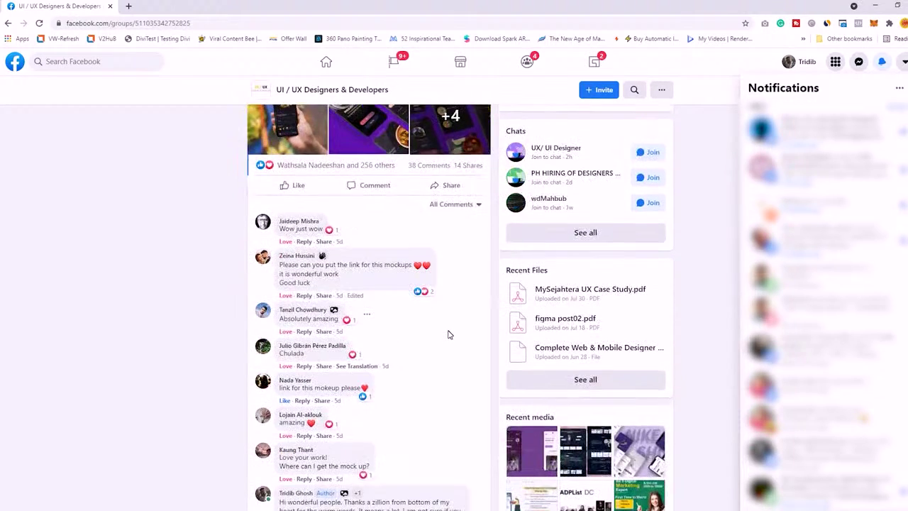
scroll(446, 333, "down", 1)
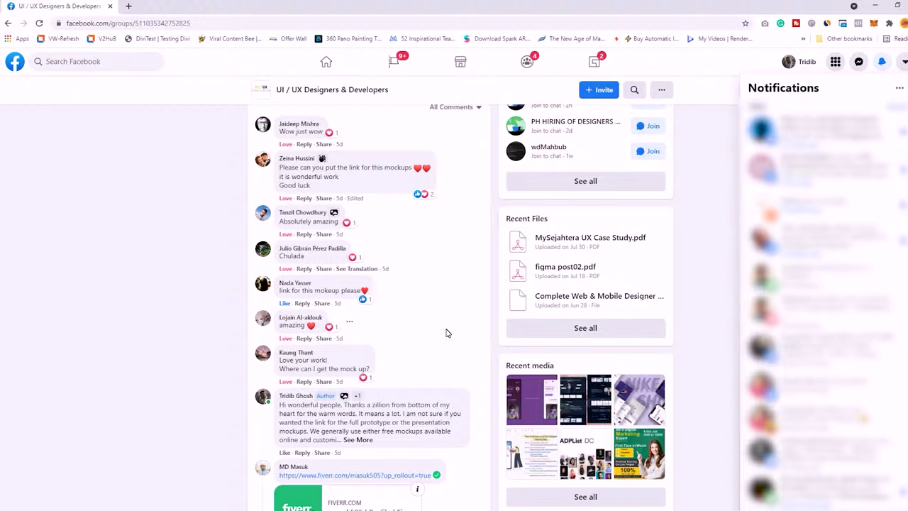
scroll(446, 332, "down", 1)
scroll(454, 331, "up", 5)
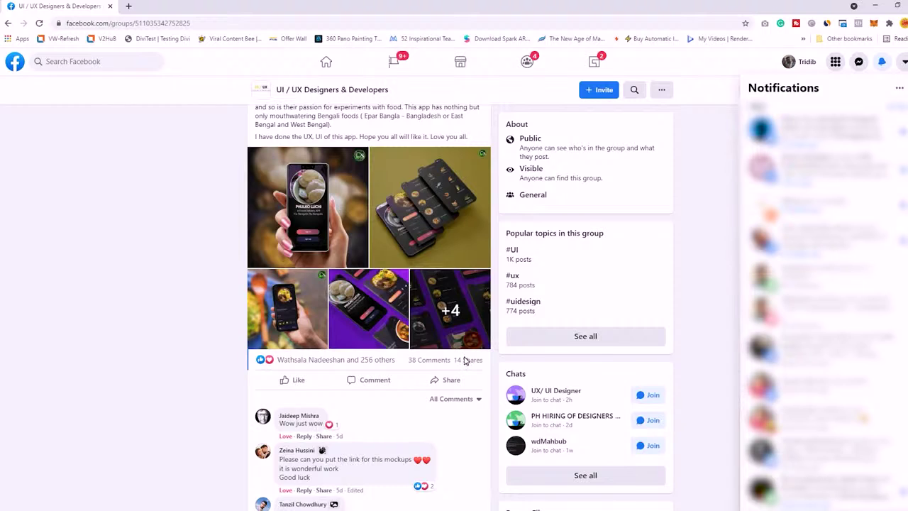
scroll(464, 362, "down", 2)
scroll(460, 372, "down", 2)
scroll(440, 387, "down", 2)
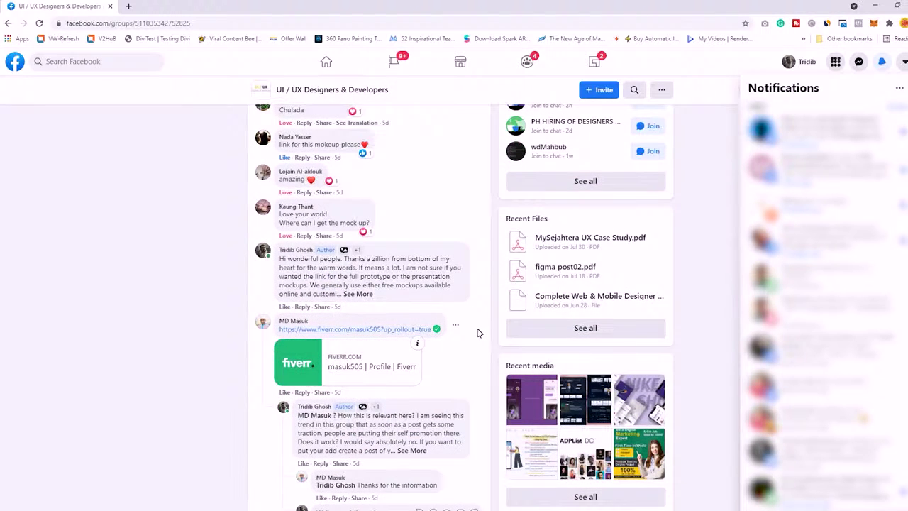
scroll(478, 333, "up", 1)
scroll(478, 332, "up", 4)
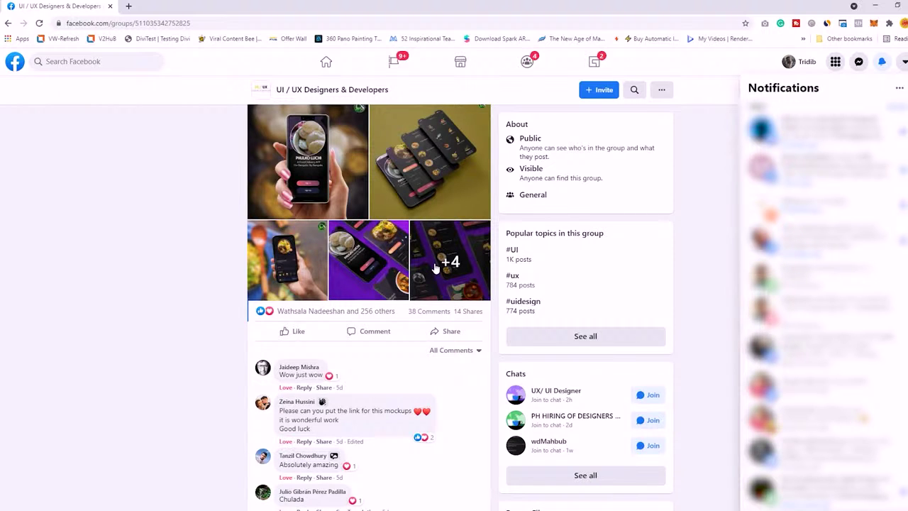
Read through the post's comment thread, including the author's replies about how the mockups are designed
scroll(438, 273, "down", 3)
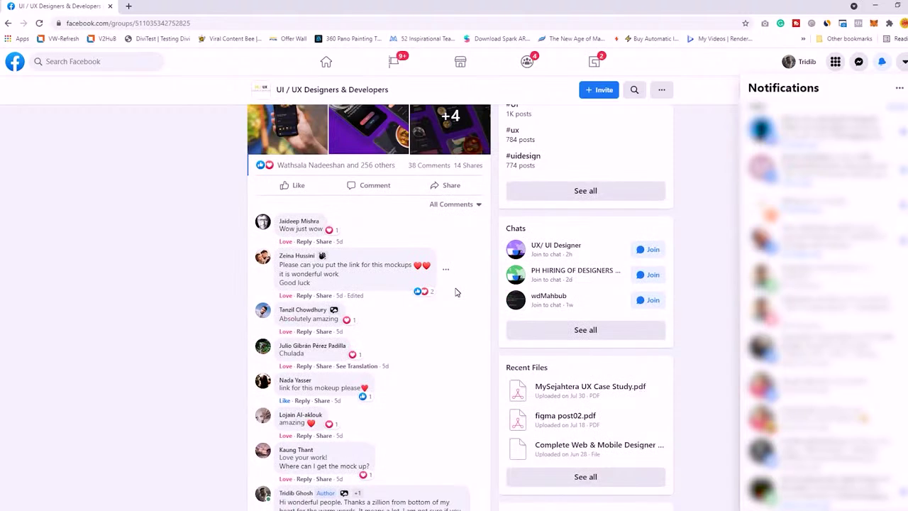
scroll(460, 297, "down", 1)
scroll(461, 298, "down", 1)
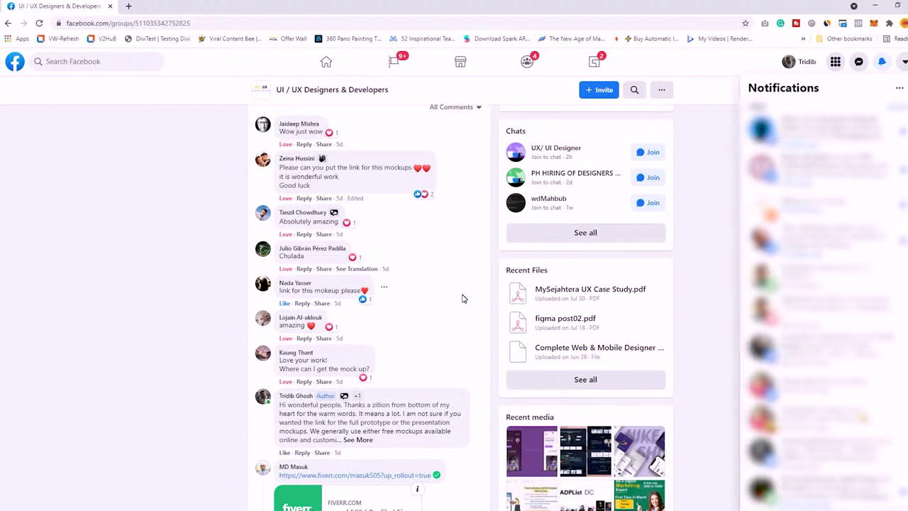
scroll(462, 298, "down", 3)
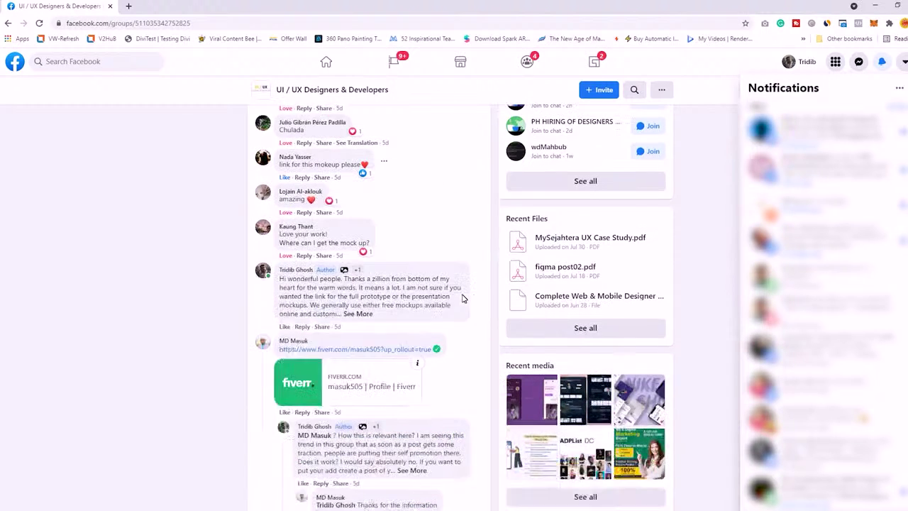
scroll(462, 298, "down", 1)
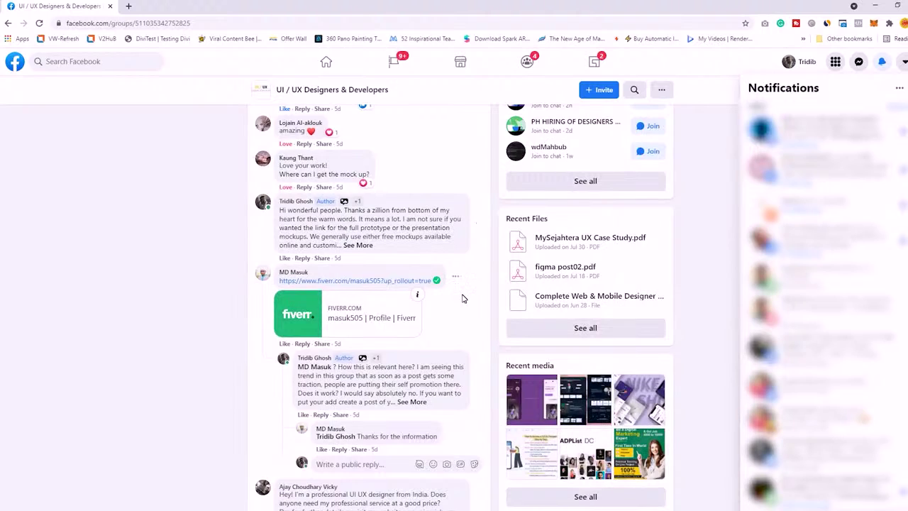
scroll(462, 299, "down", 2)
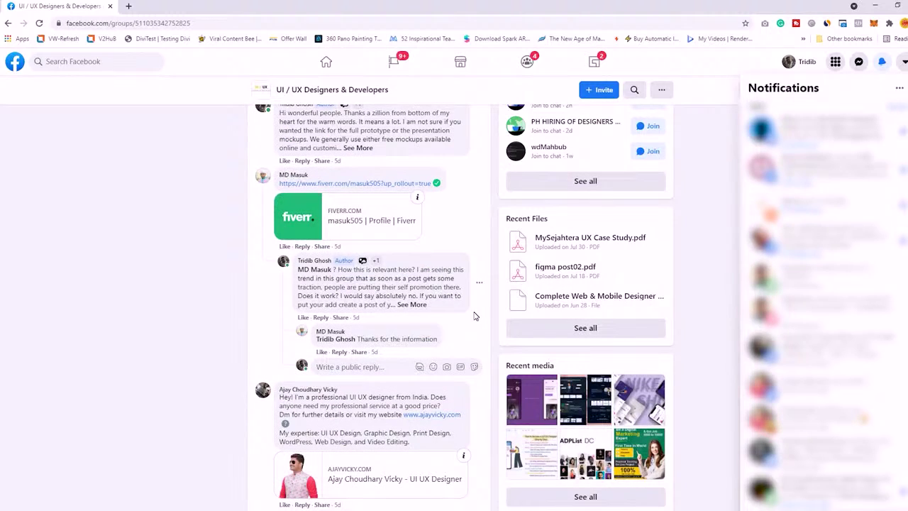
scroll(475, 315, "down", 8)
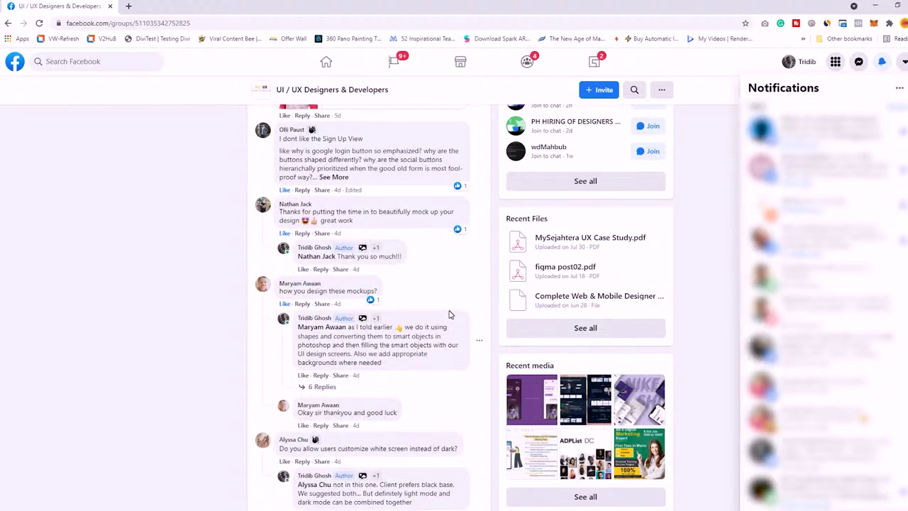
scroll(449, 315, "down", 4)
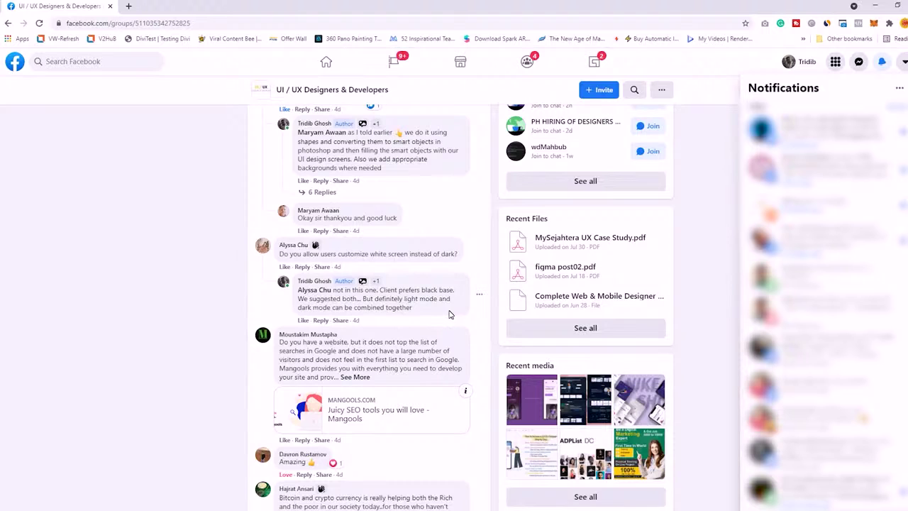
scroll(449, 314, "up", 1)
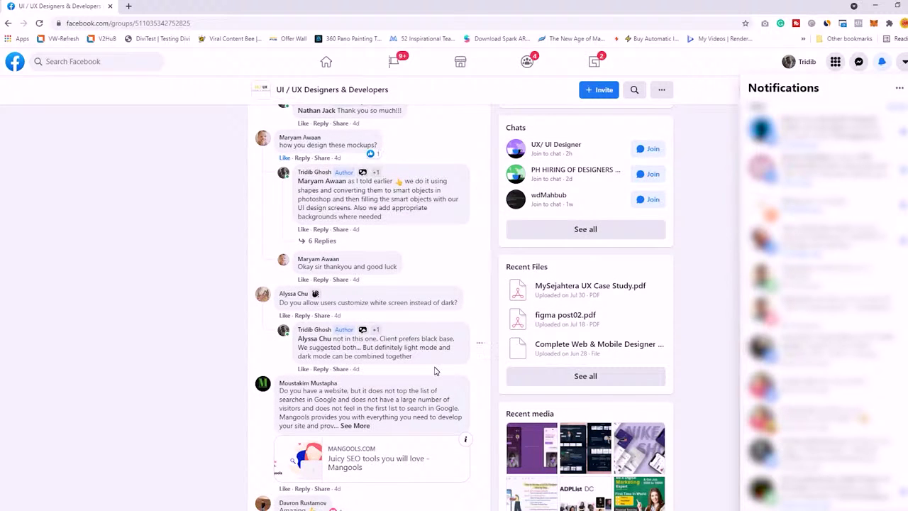
scroll(435, 370, "down", 5)
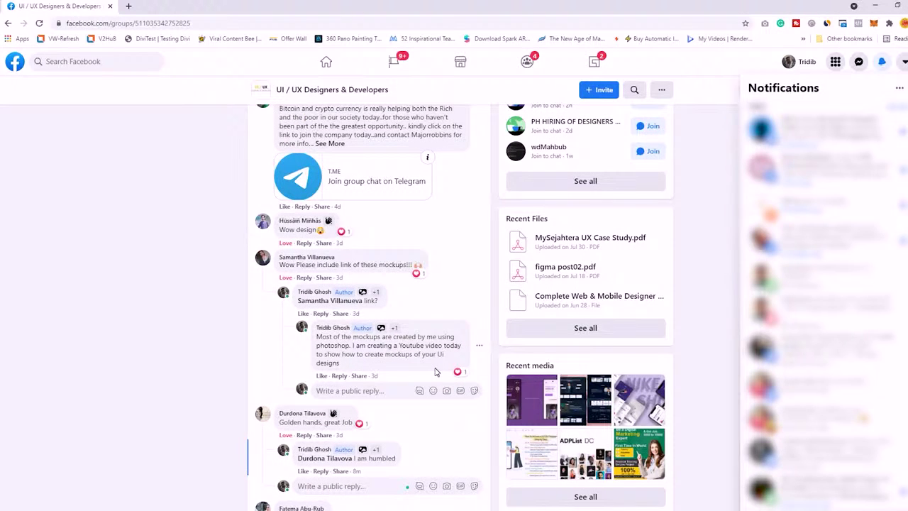
scroll(472, 340, "up", 6)
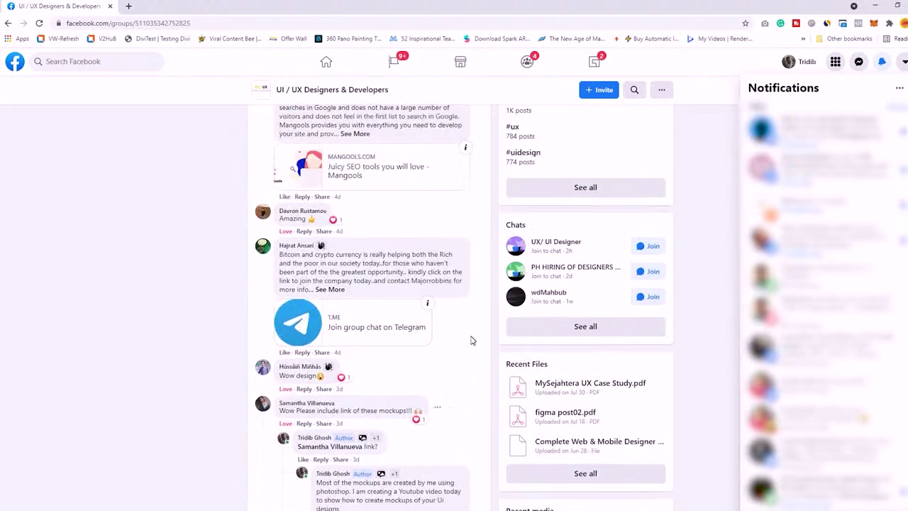
scroll(477, 338, "up", 10)
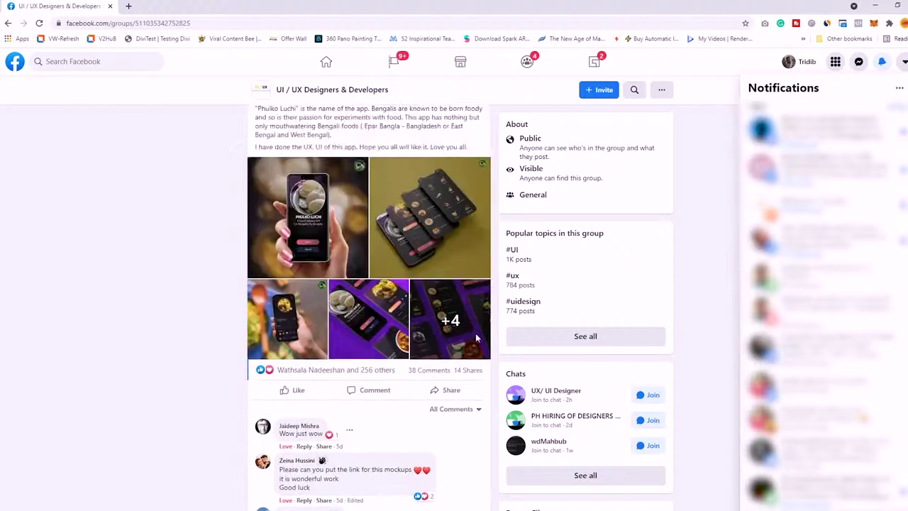
Look over the post's images again and read its comments through to the end of the thread
scroll(474, 353, "down", 2)
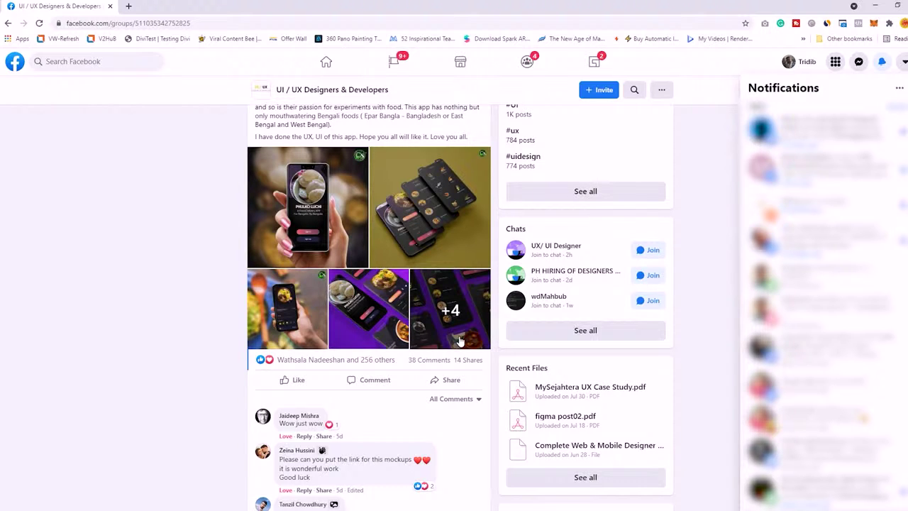
scroll(459, 341, "down", 3)
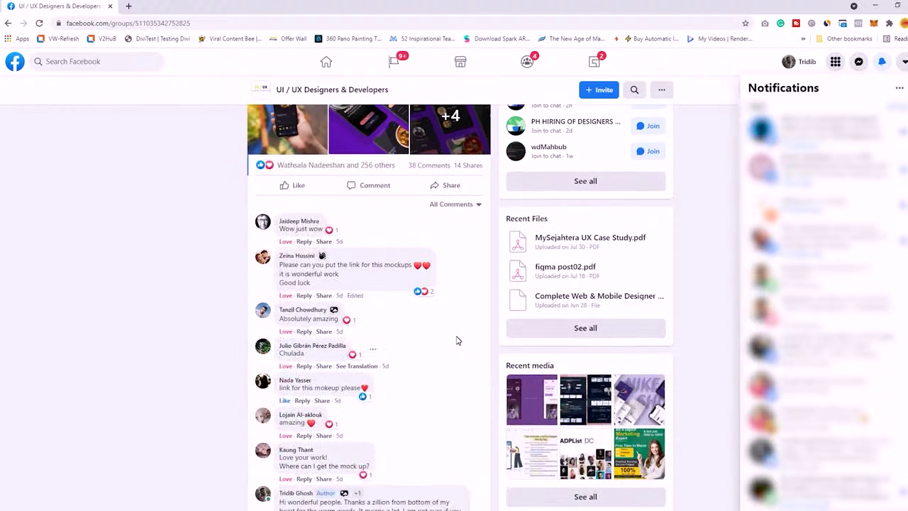
scroll(458, 340, "up", 2)
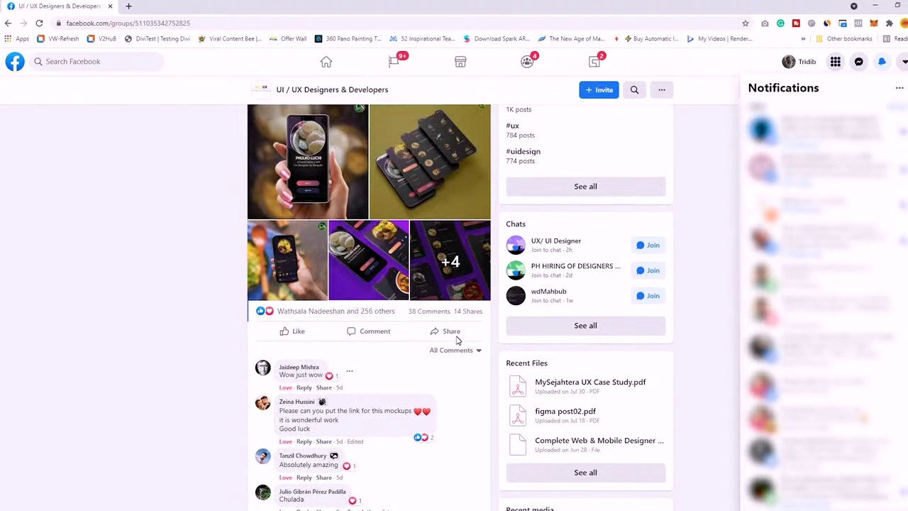
scroll(460, 341, "up", 1)
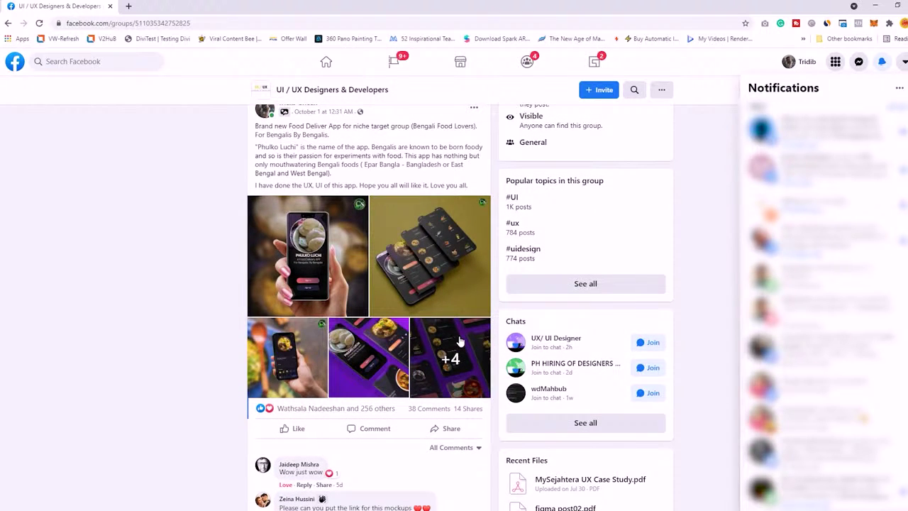
scroll(460, 341, "down", 1)
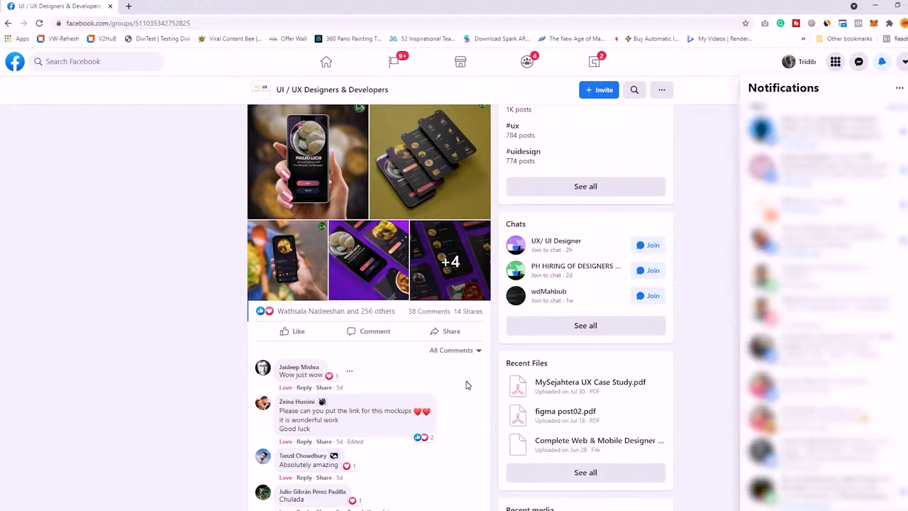
scroll(466, 384, "down", 2)
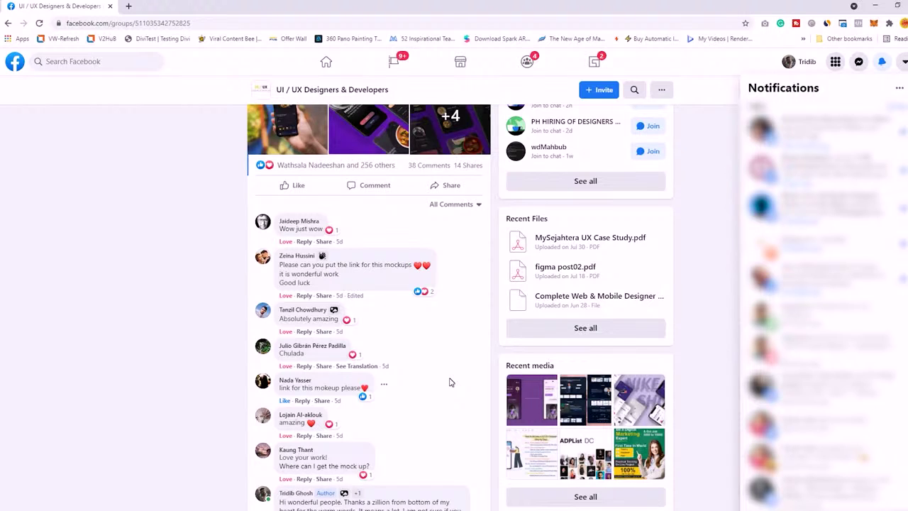
scroll(466, 379, "down", 4)
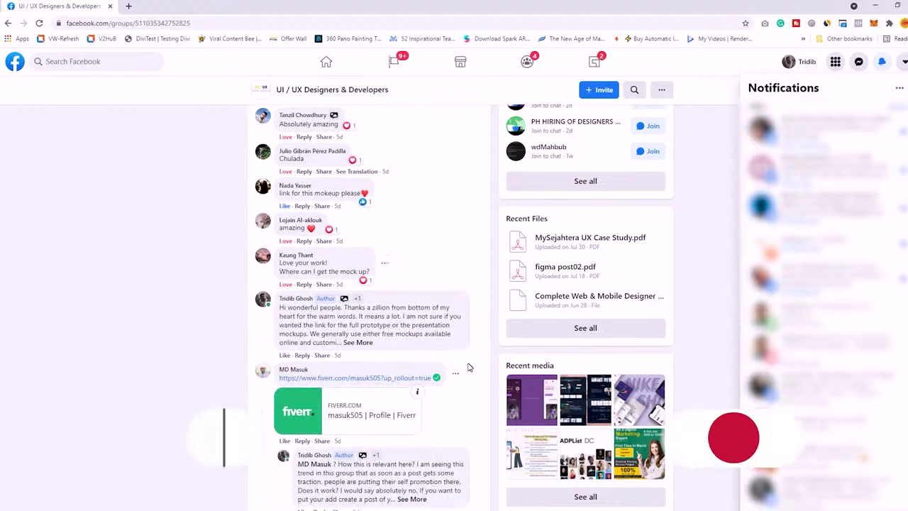
scroll(481, 366, "down", 10)
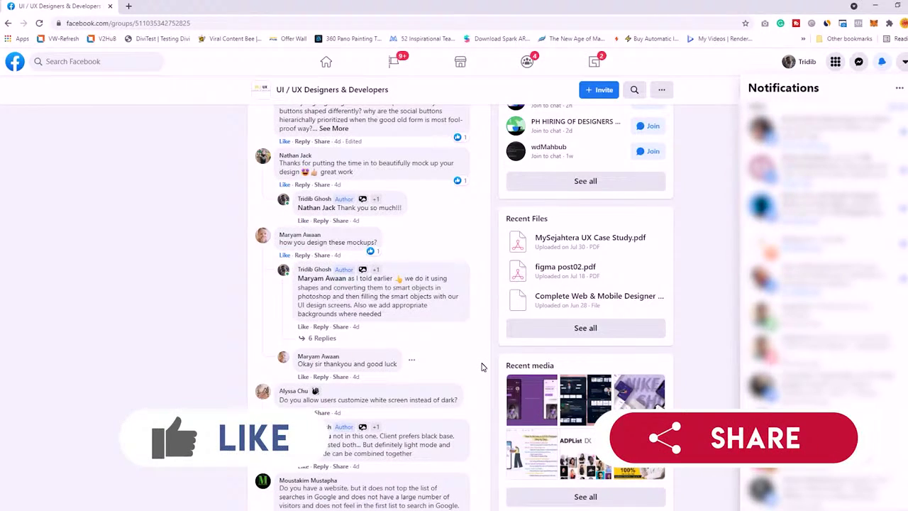
scroll(481, 366, "down", 1)
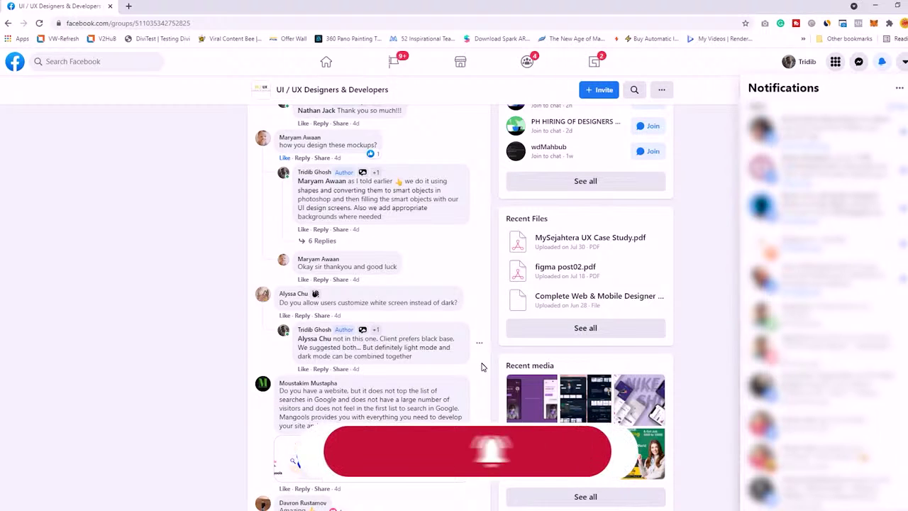
scroll(481, 366, "down", 2)
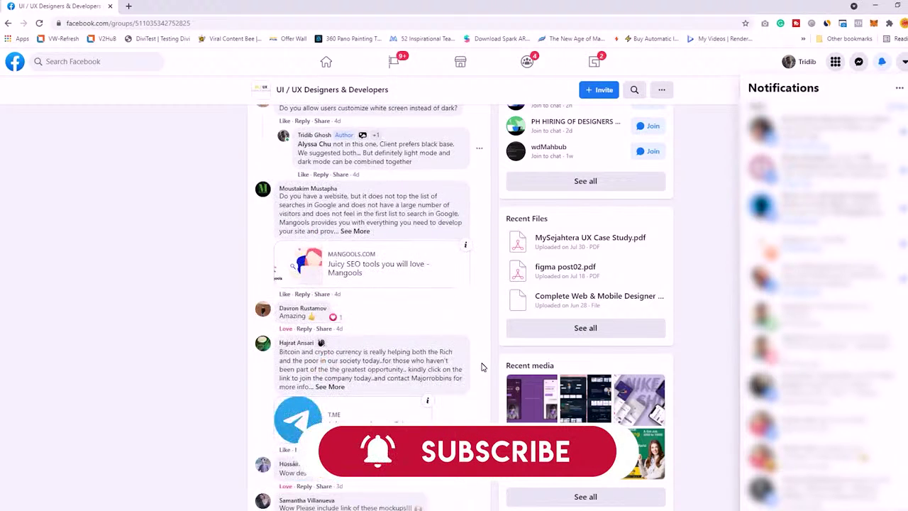
scroll(481, 366, "down", 2)
scroll(481, 366, "down", 2)
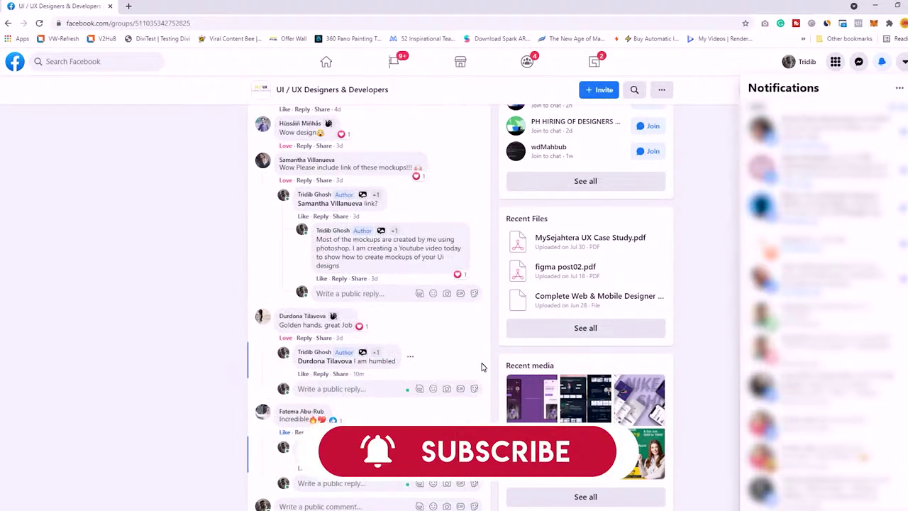
scroll(481, 366, "down", 1)
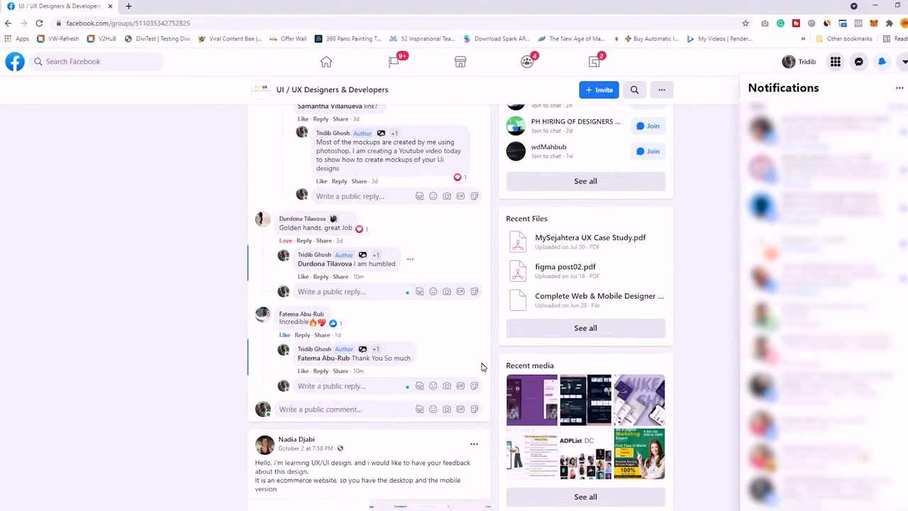
scroll(481, 366, "up", 1)
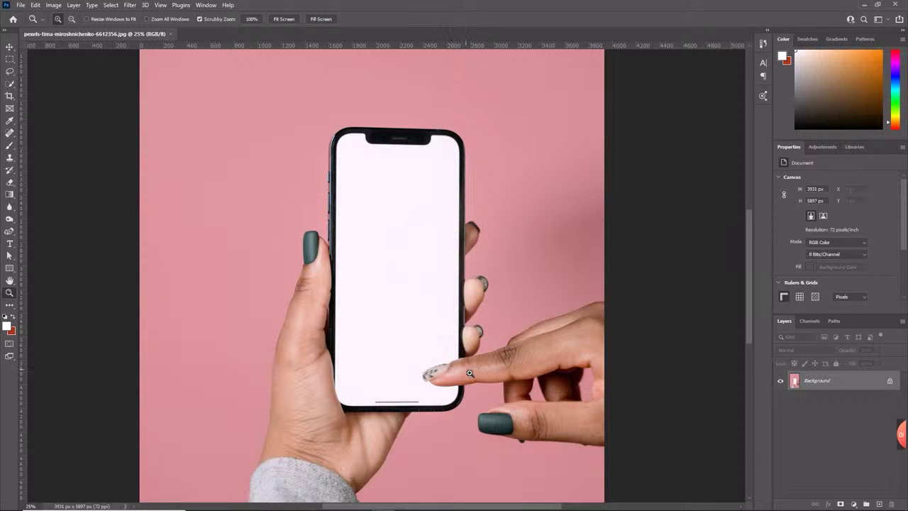
Trace the top edge of the phone's white screen with the Pen tool in Path mode, following the notch and both rounded corners
left_click(393, 160)
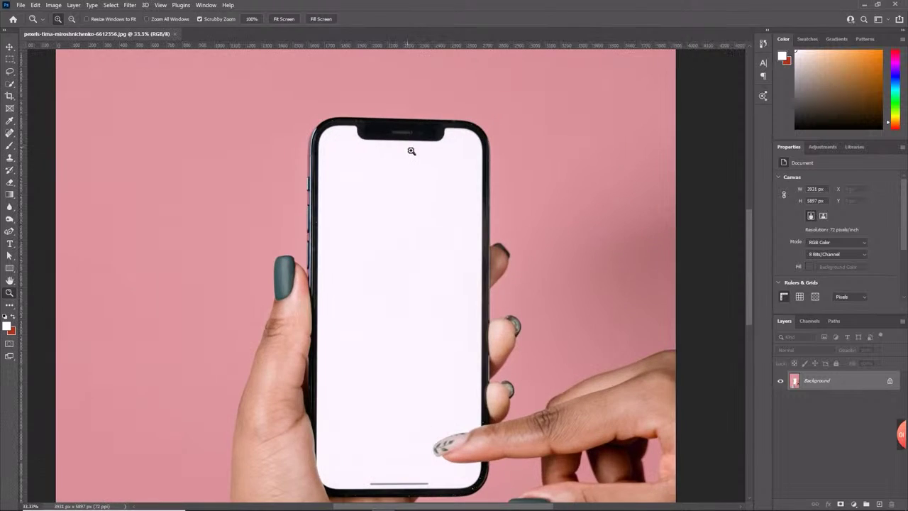
left_click(411, 155)
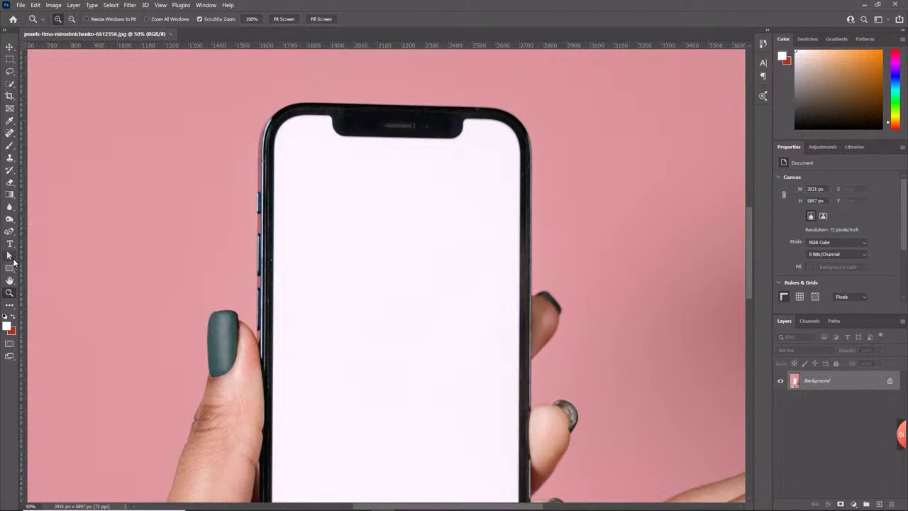
left_click(15, 305)
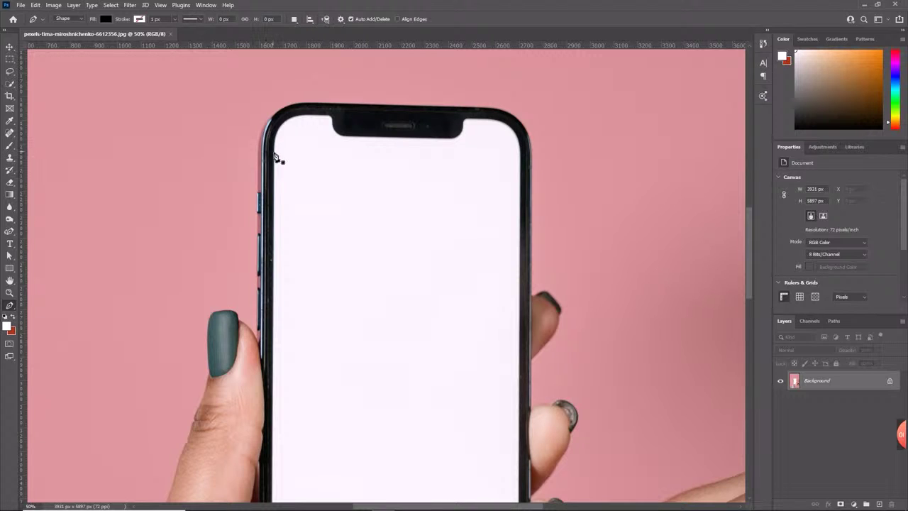
left_click(276, 155)
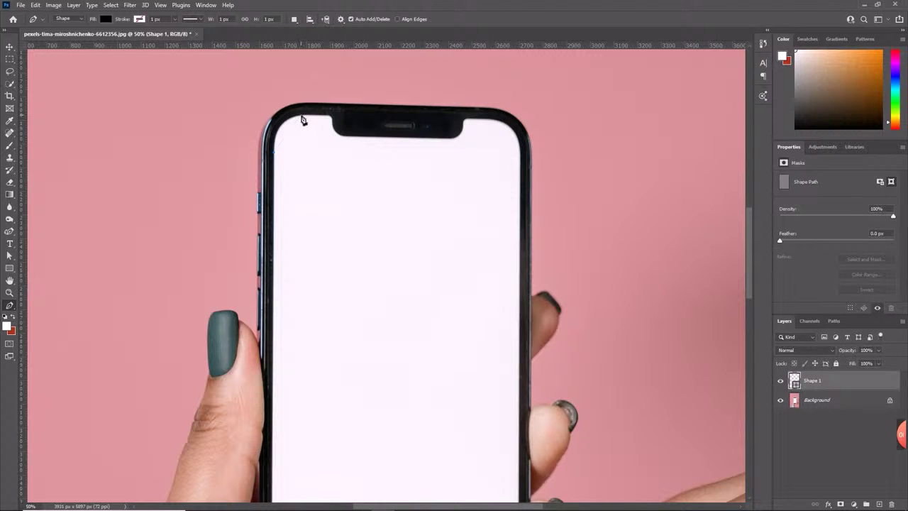
left_click_drag(303, 119, 328, 116)
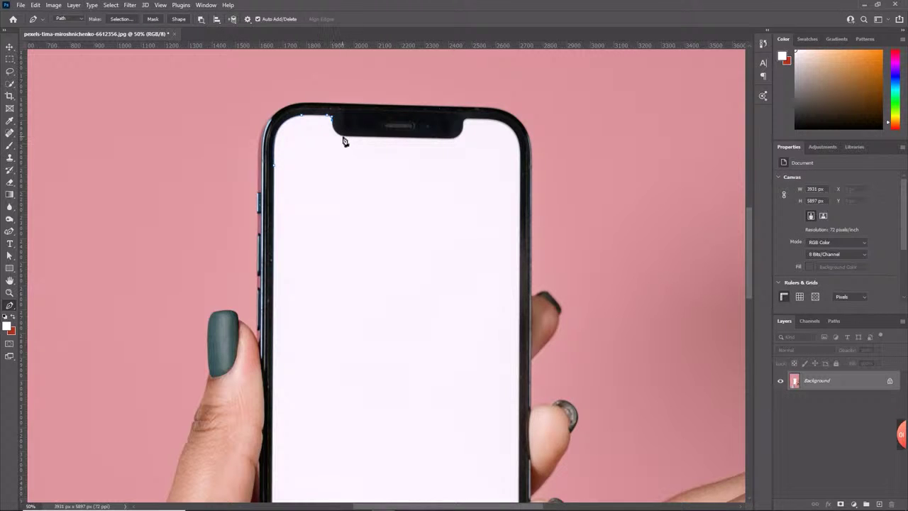
mouse_move(345, 139)
left_mouse_down()
mouse_move(355, 140)
mouse_move(347, 140)
left_mouse_up()
left_click_drag(465, 115, 468, 124)
left_click_drag(472, 119, 475, 123)
left_click(521, 127)
Continue the path down the screen's right edge and around the fingertip that overlaps the display
left_click_drag(594, 267, 596, 126)
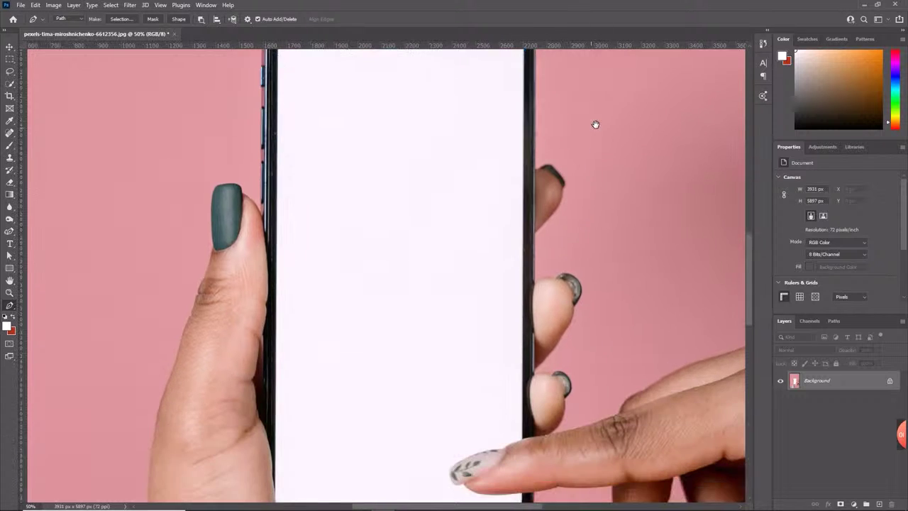
left_click(520, 379)
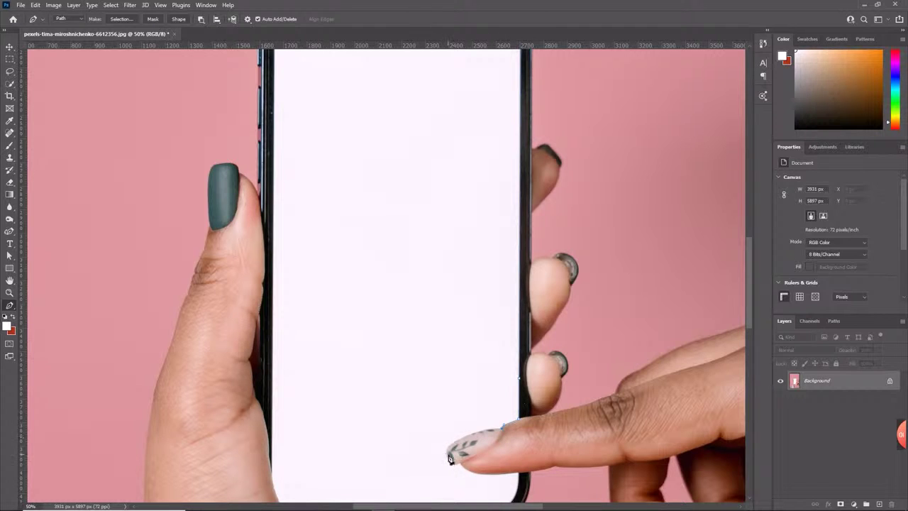
left_click_drag(449, 452, 430, 471)
left_click(449, 454, "alt")
left_click_drag(497, 379, 417, 278)
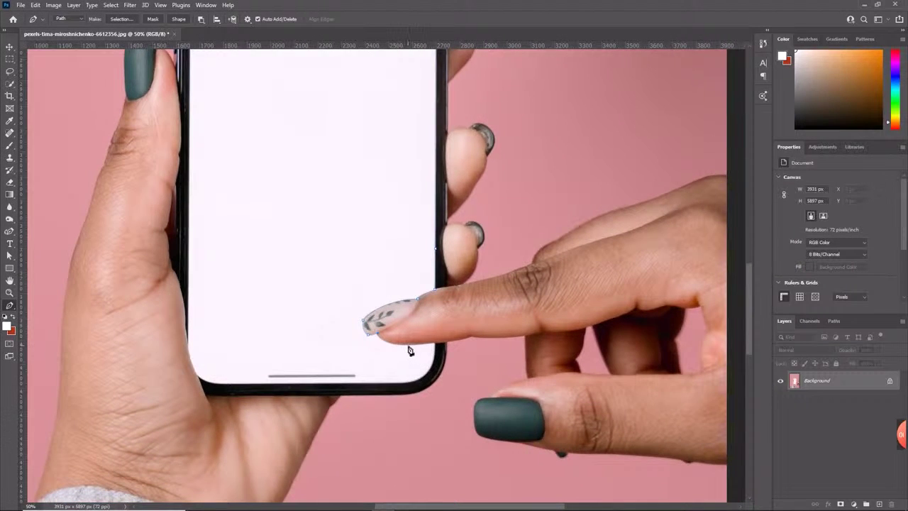
left_click_drag(409, 346, 438, 347)
Close the path along the screen's bottom and left edges and convert it into a selection
left_click_drag(246, 249, 345, 329)
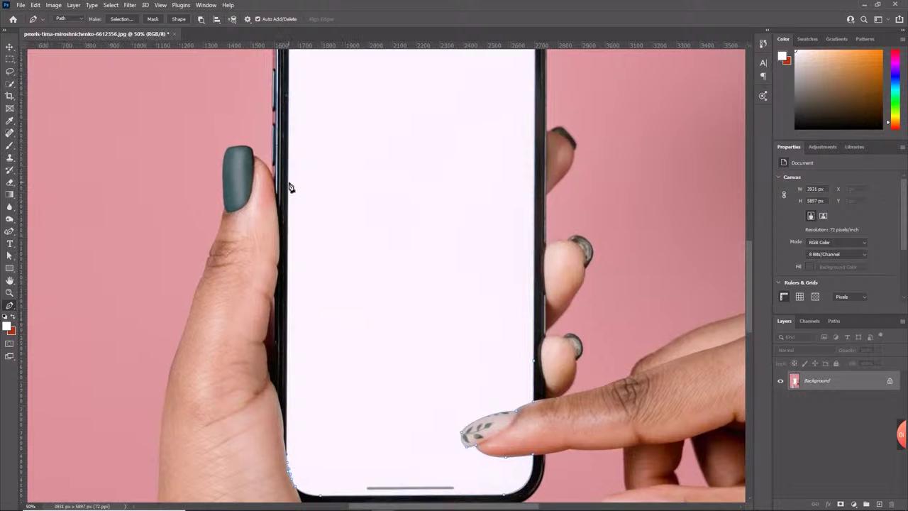
left_click_drag(362, 199, 389, 392)
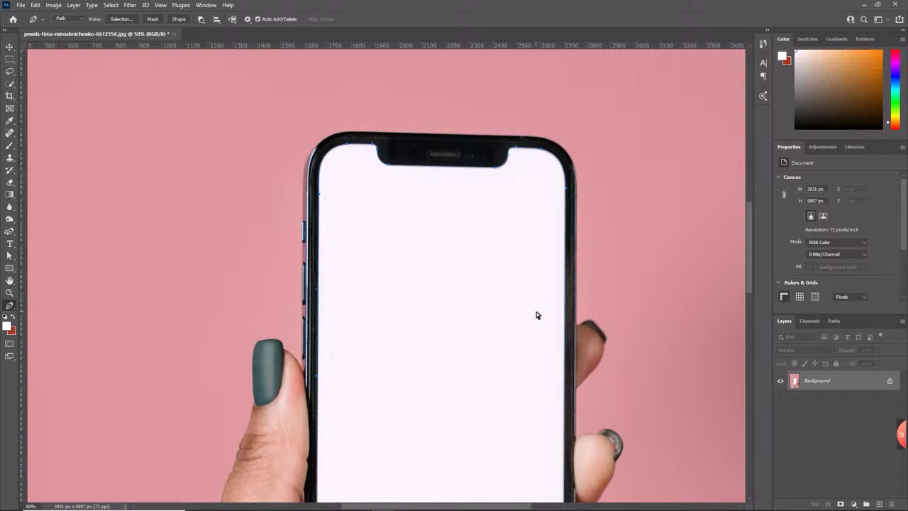
key("ctrl+Return")
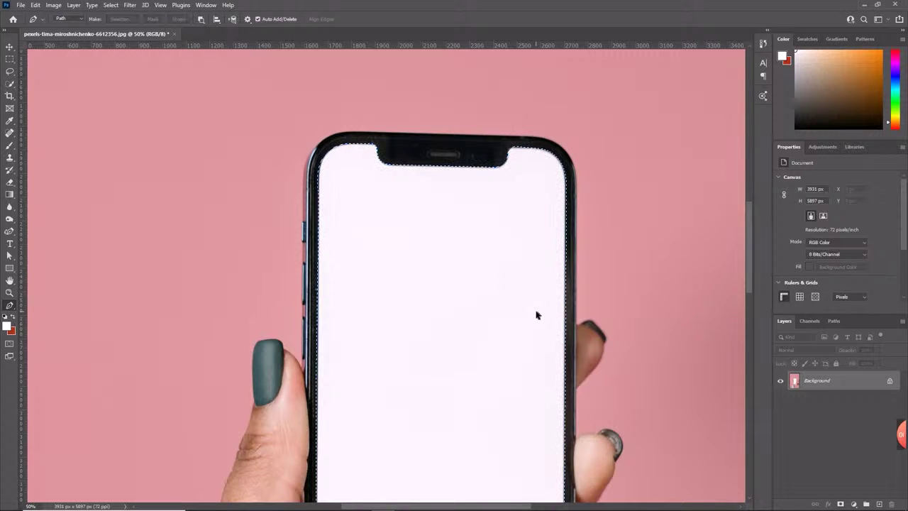
Add a new layer, give it a layer mask from the screen selection, and name the layer mask
scroll(566, 304, "down", 1)
scroll(566, 303, "down", 5)
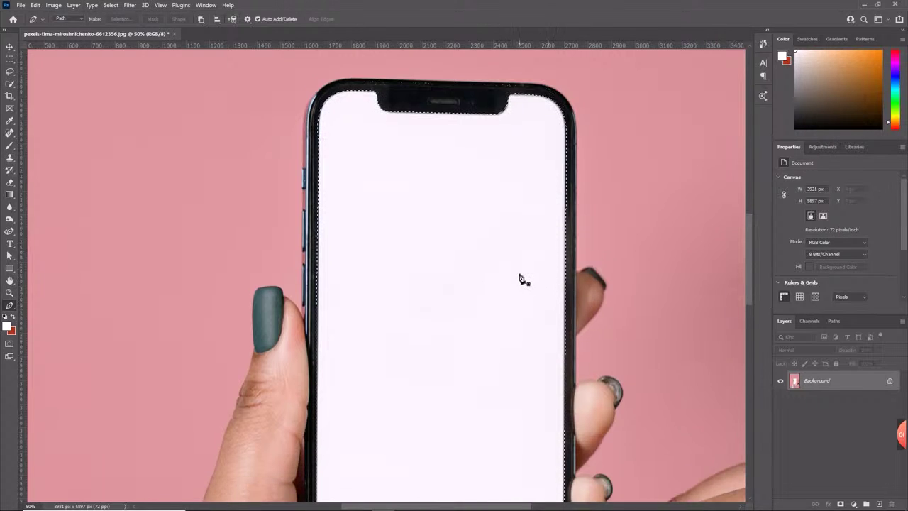
scroll(328, 253, "down", 1)
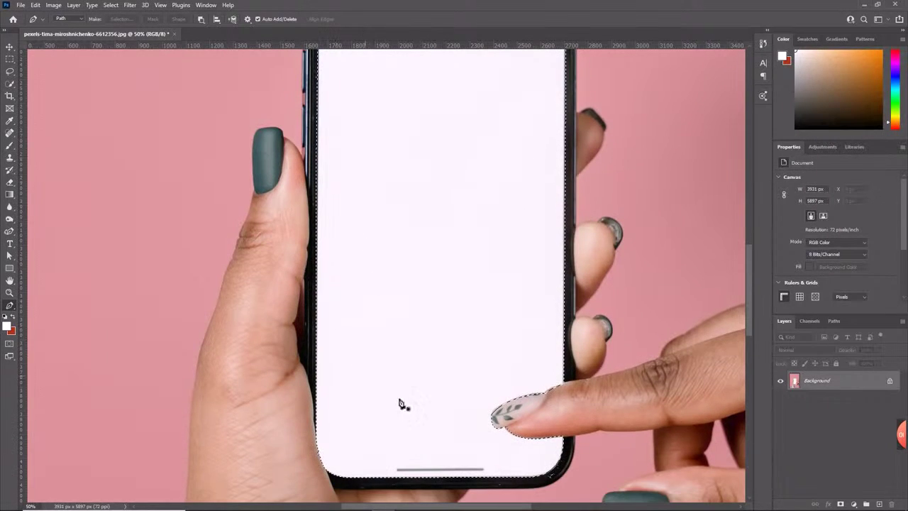
left_click(878, 504)
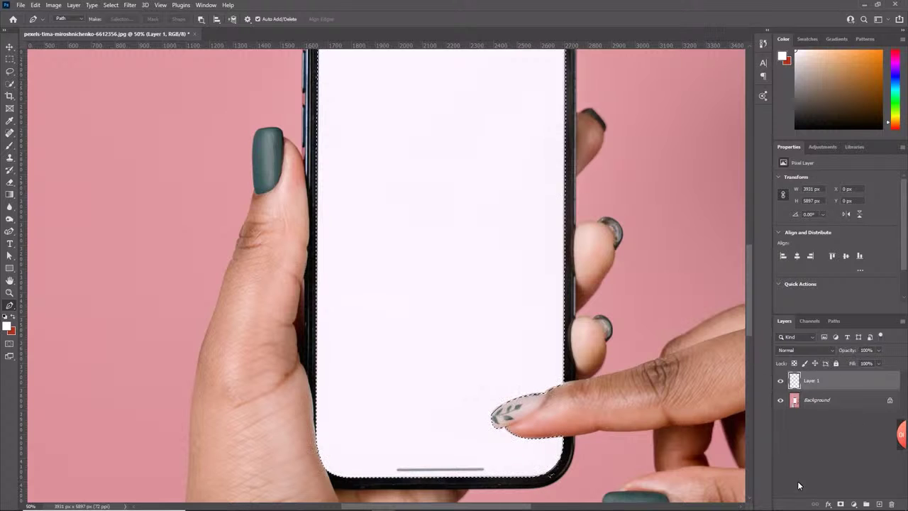
left_click(840, 504)
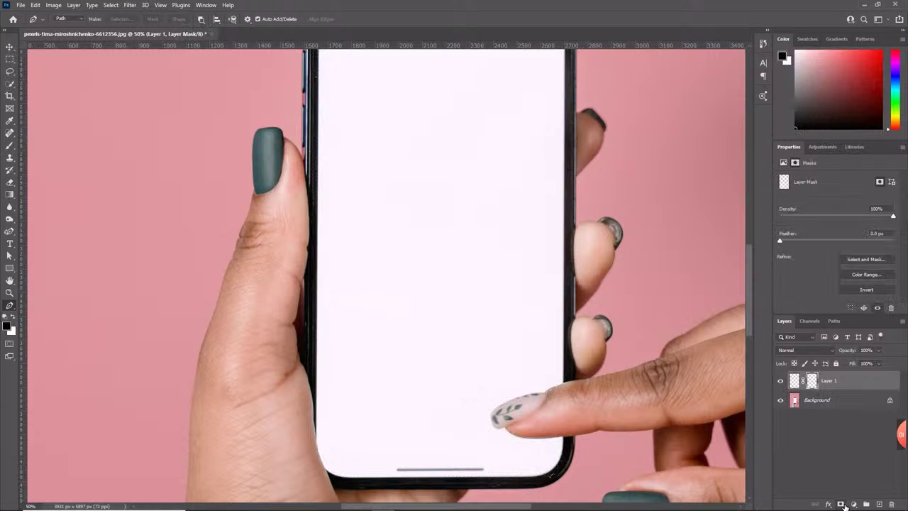
scroll(501, 319, "up", 1)
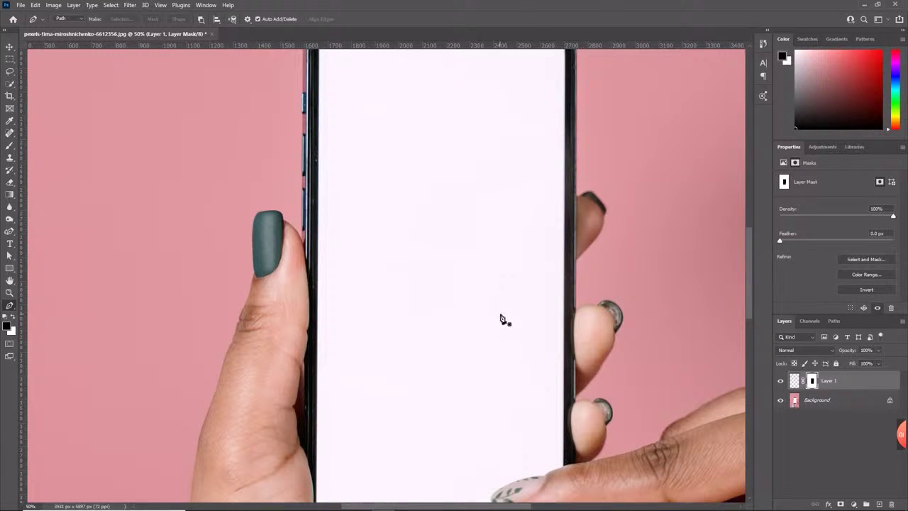
double_click(831, 381)
type("mai")
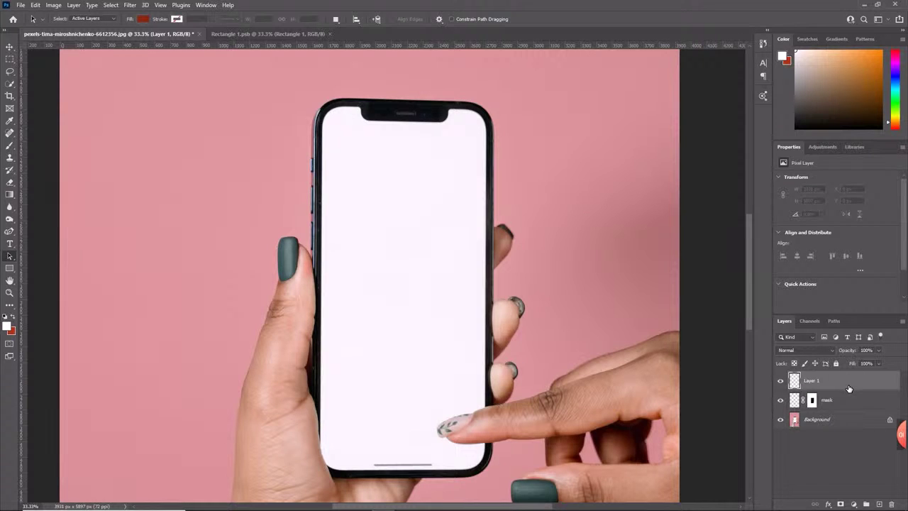
Draw a dark red rectangle without stroke over the whole phone screen, about 1049 by 2334 px
left_click(10, 268)
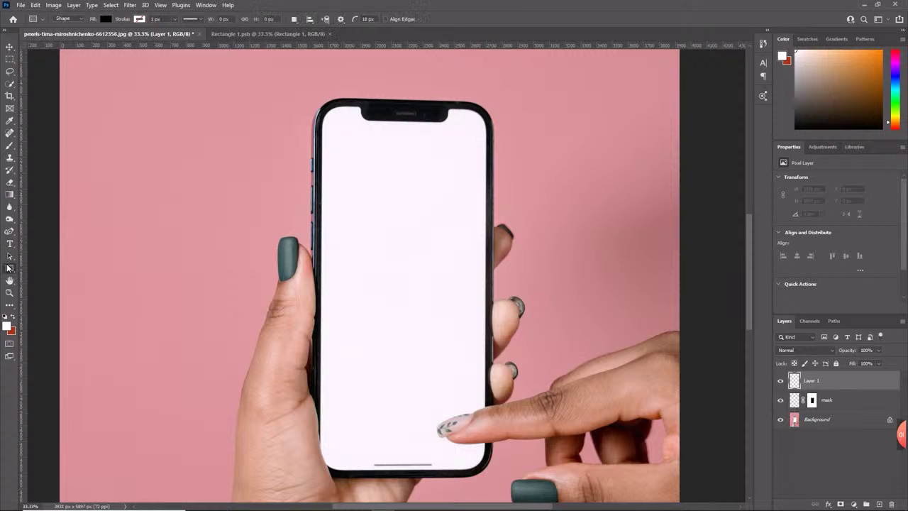
left_click(106, 19)
left_click(47, 70)
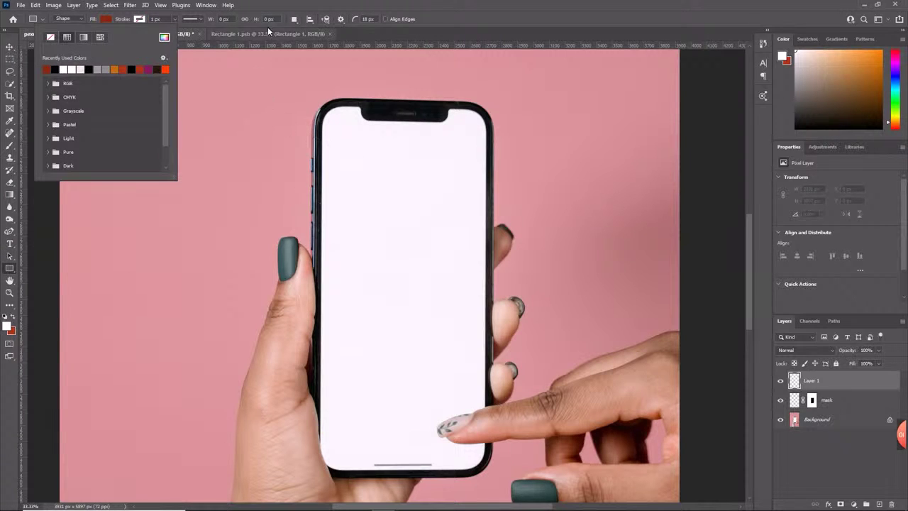
left_click(426, 16)
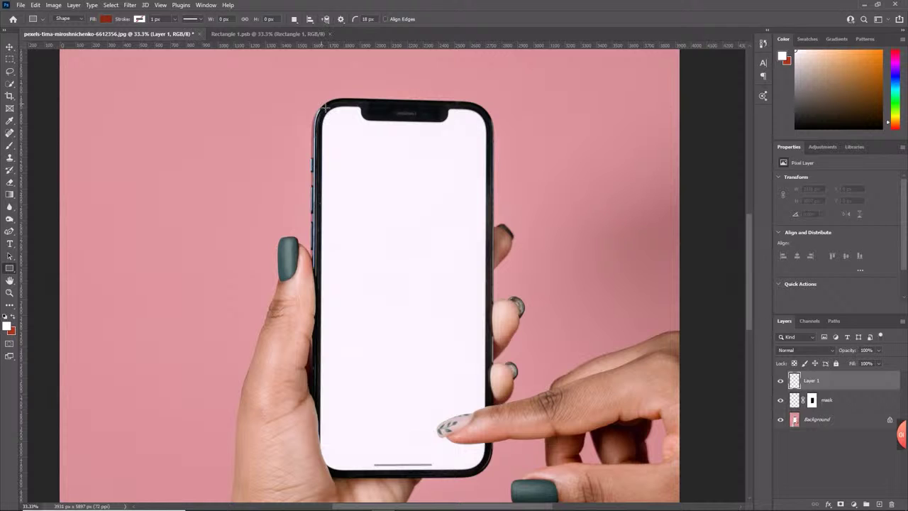
left_click_drag(324, 108, 490, 475)
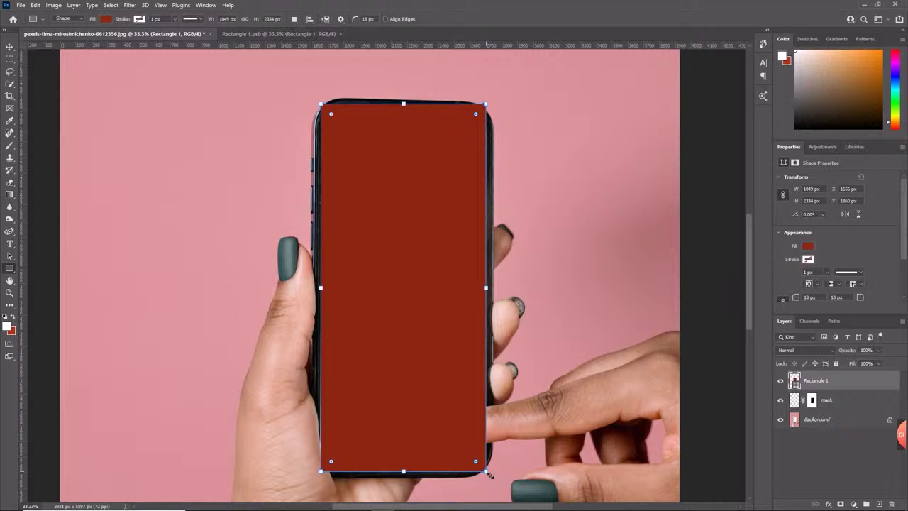
Convert the red rectangle layer to a smart object, and undo a trial move off the phone
key("v")
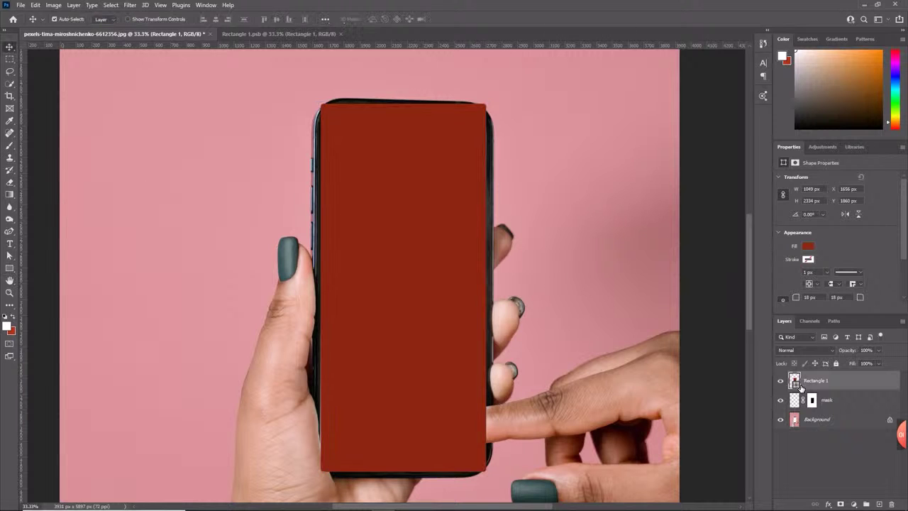
right_click(814, 386)
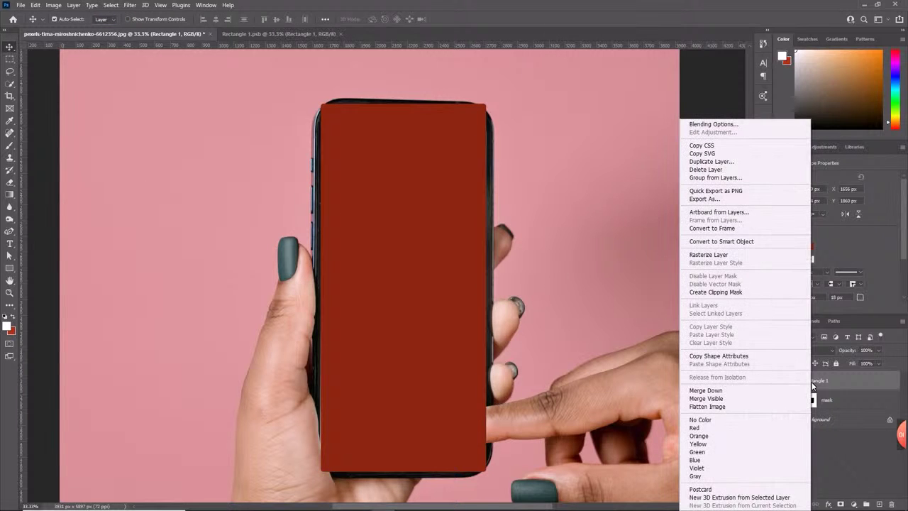
left_click(742, 244)
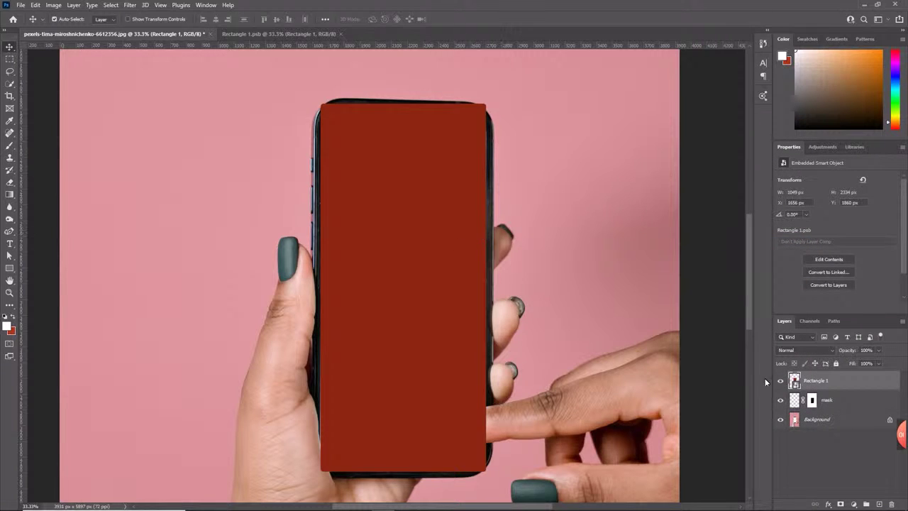
left_click_drag(429, 234, 630, 251)
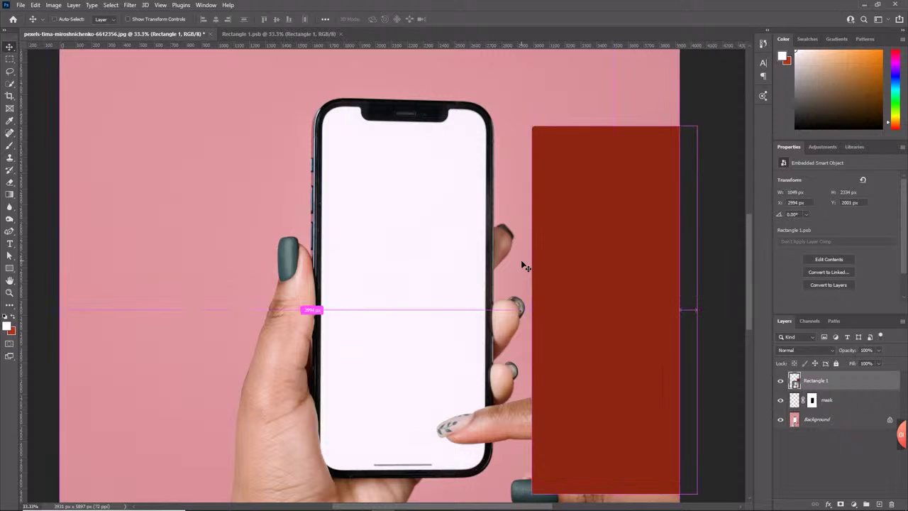
key("ctrl+z")
Lower the rectangle's opacity to 59% and distort its corners to match the phone screen's perspective
left_click(877, 351)
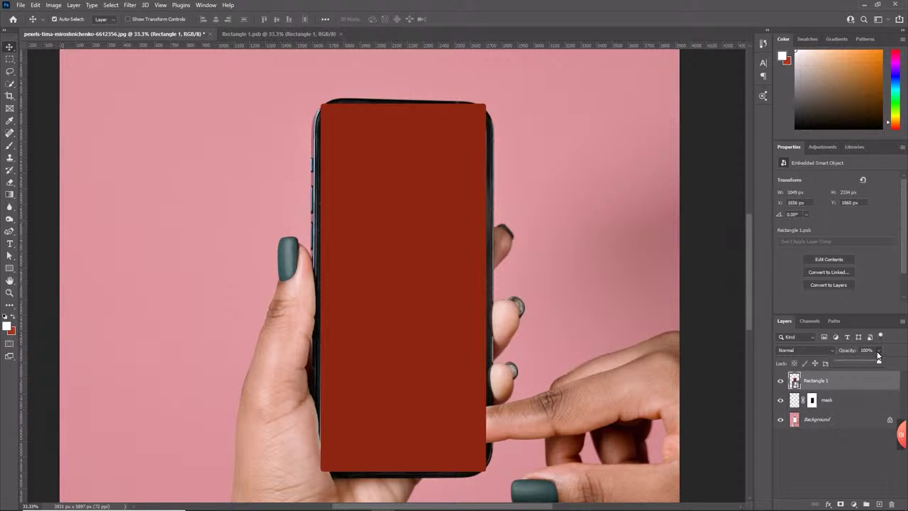
mouse_move(878, 359)
left_mouse_down()
mouse_move(856, 361)
mouse_move(865, 363)
left_mouse_up()
key("ctrl+t")
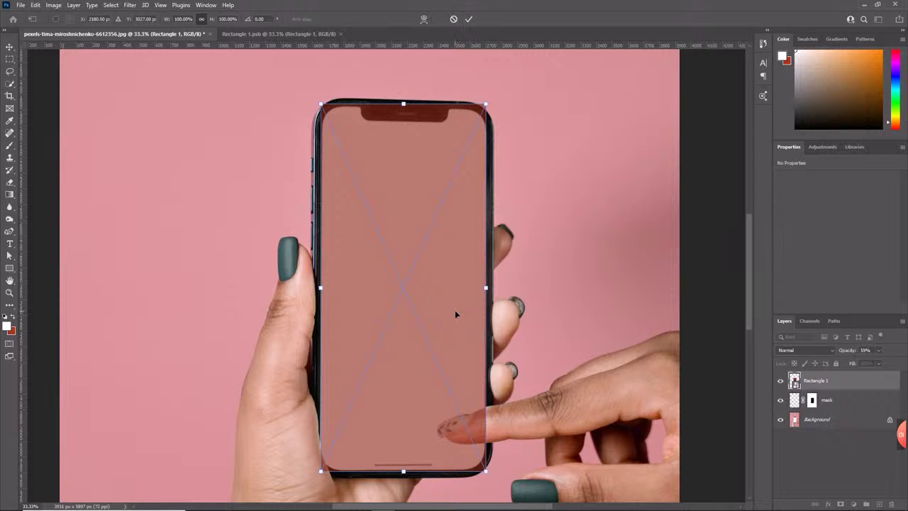
right_click(428, 241)
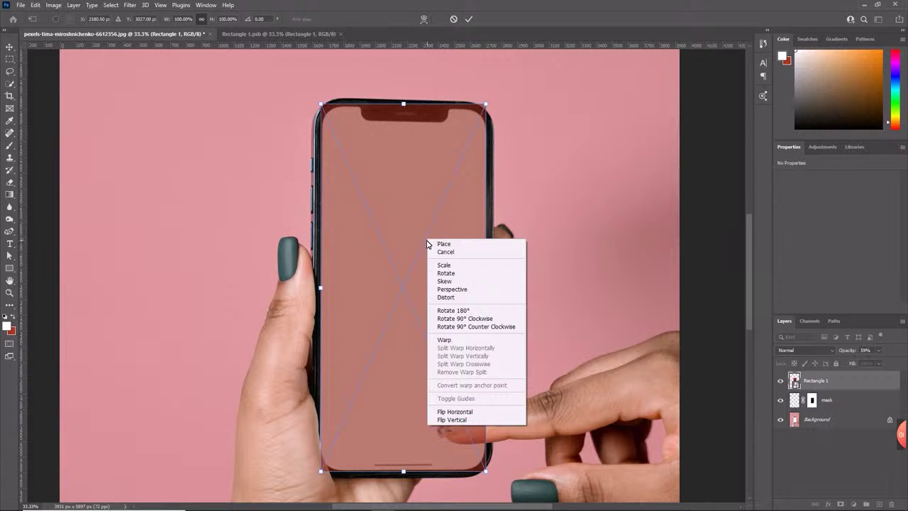
left_click(446, 298)
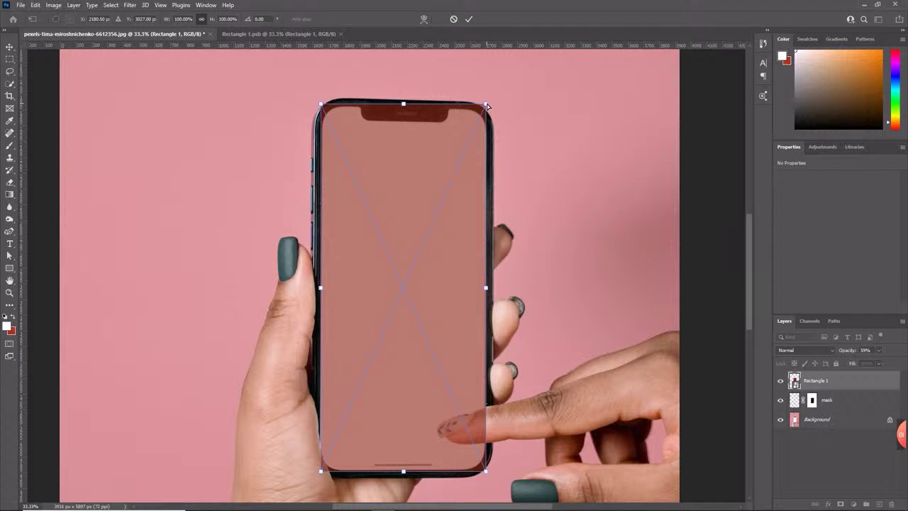
left_click_drag(487, 105, 486, 110)
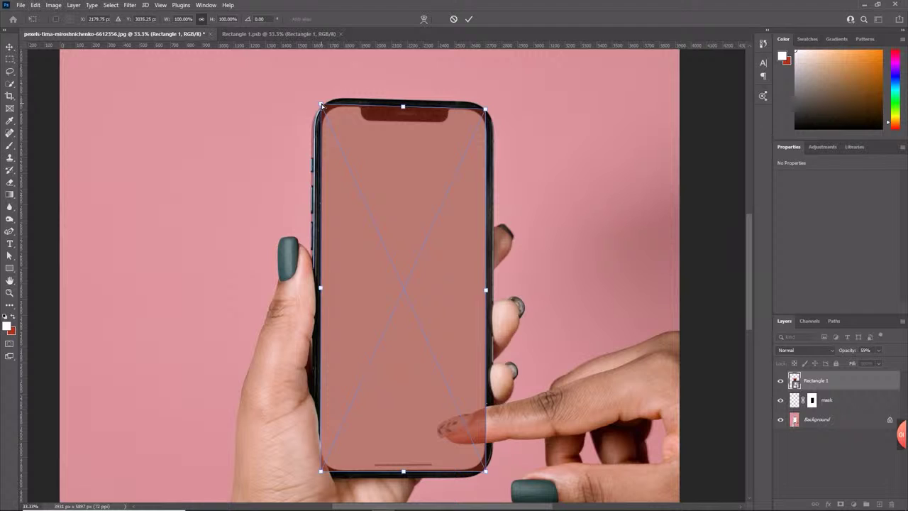
left_click_drag(320, 105, 320, 105)
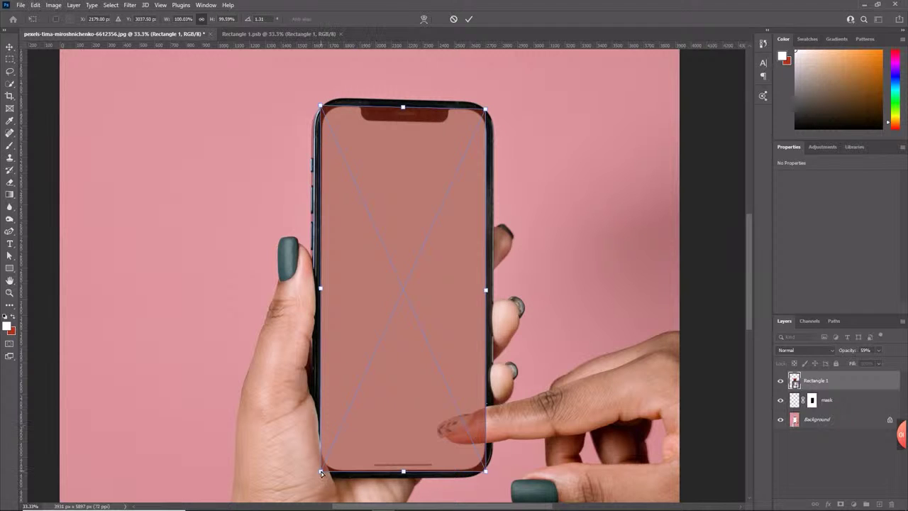
left_click_drag(320, 471, 319, 472)
left_click_drag(487, 475, 486, 471)
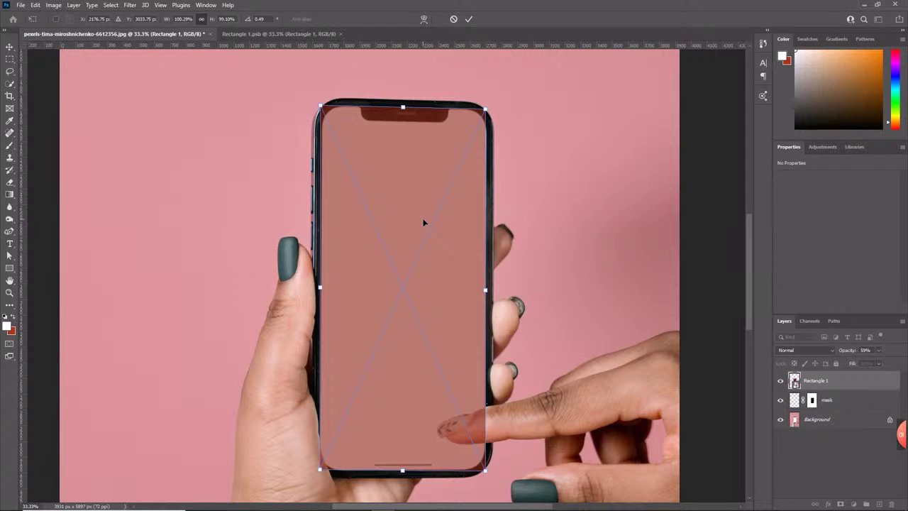
key("Return")
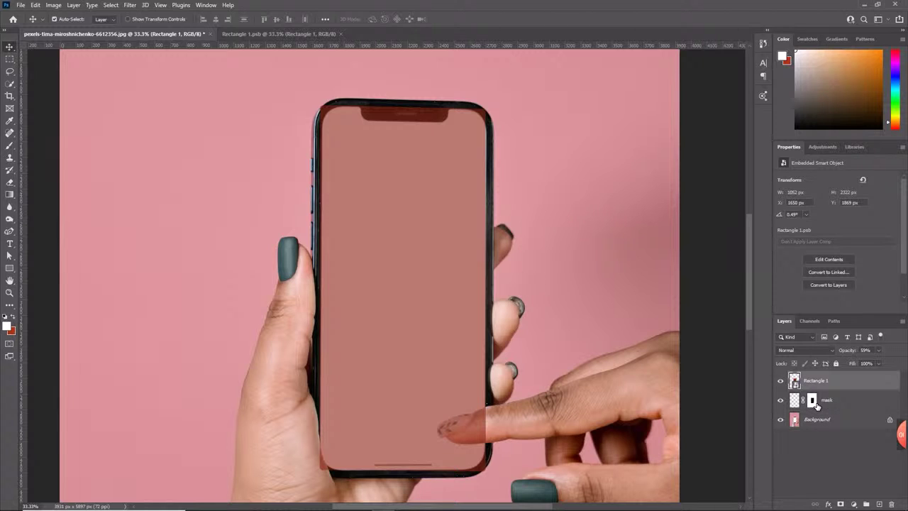
Load the mask layer's mask as a selection and apply it as a layer mask on the rectangle smart object
left_click_drag(817, 405, 818, 407)
left_click(818, 405, "ctrl")
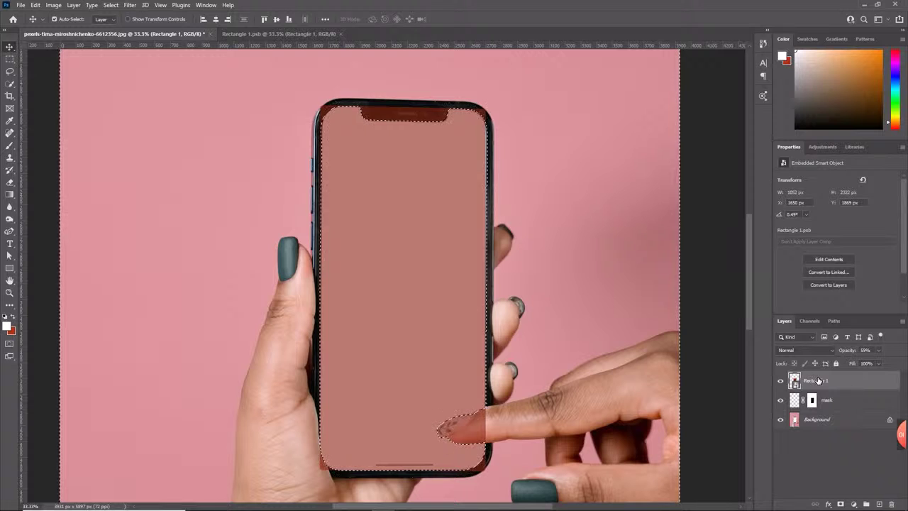
left_click(842, 505)
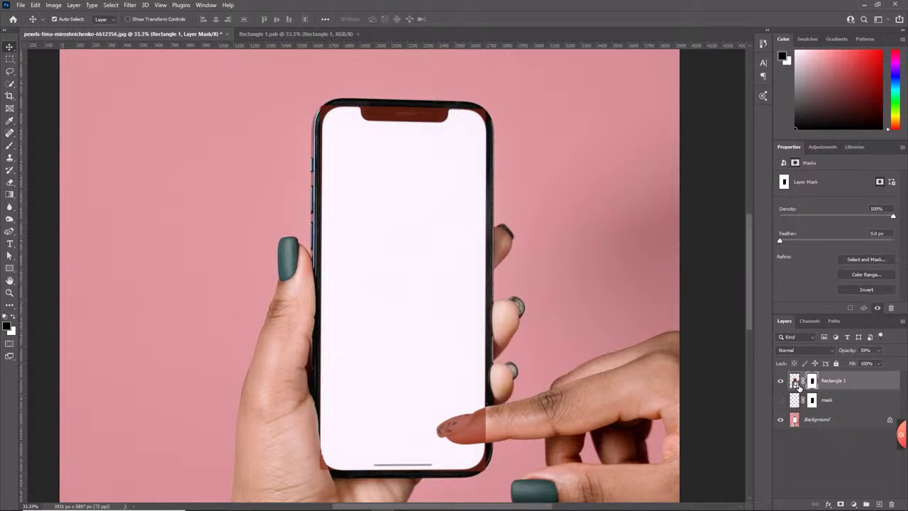
Open the contents of the rectangle smart object and add an empty layer above the red rectangle
double_click(798, 383)
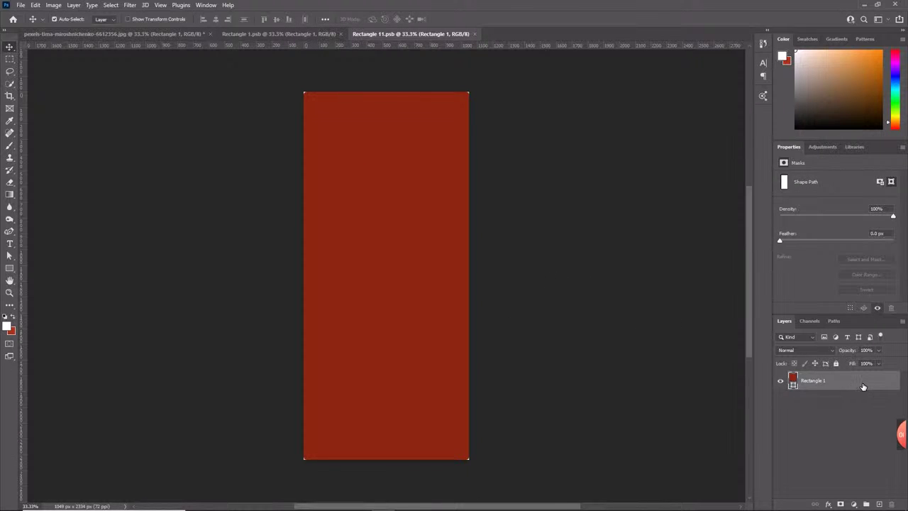
mouse_move(864, 387)
left_mouse_down()
mouse_move(877, 488)
mouse_move(869, 391)
left_mouse_up()
left_click(879, 504)
Place the Home image from the All_PNG_screens folder and scale it to about 1085 by 2350 px to cover the canvas
key("alt+Tab")
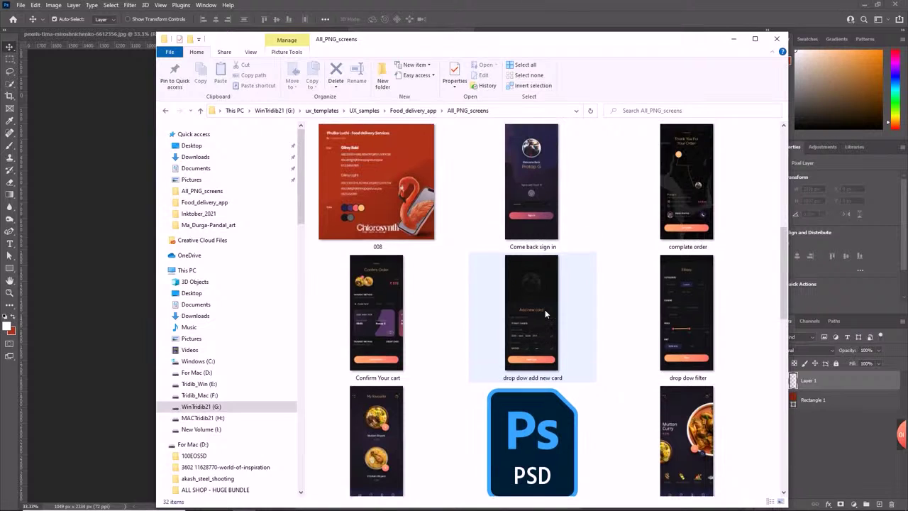
scroll(545, 309, "down", 5)
left_click(674, 229)
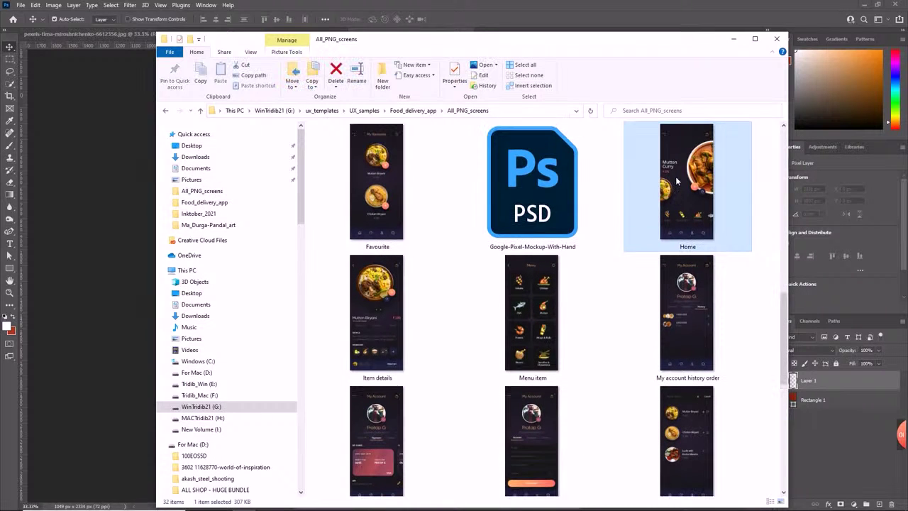
left_click_drag(649, 41, 377, 291)
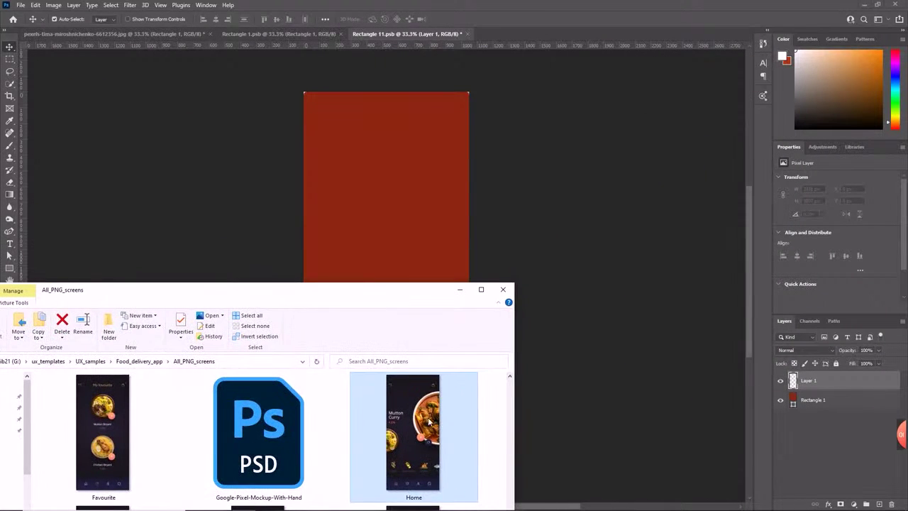
left_click_drag(420, 423, 486, 101)
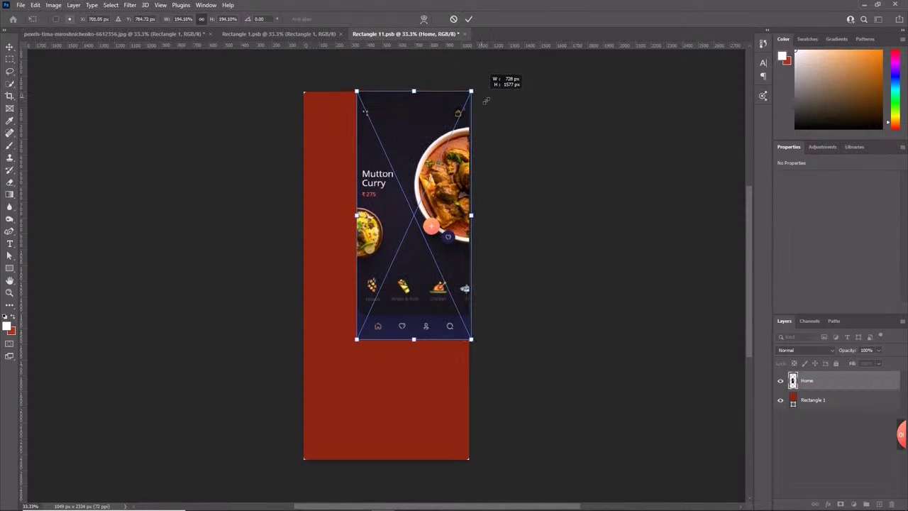
left_click_drag(360, 344, 291, 461)
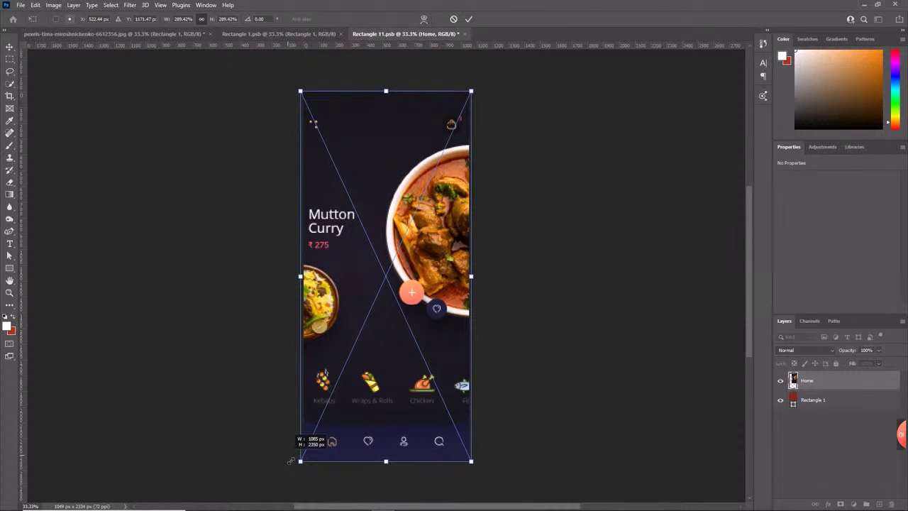
key("Return")
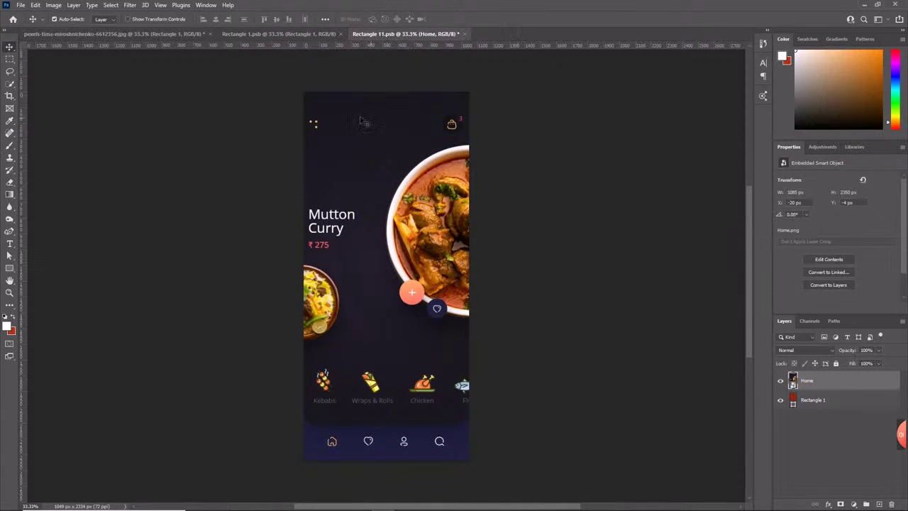
Hide the red rectangle layer, then save and close the smart object's contents
left_click(781, 401)
left_click(465, 35)
left_click(409, 191)
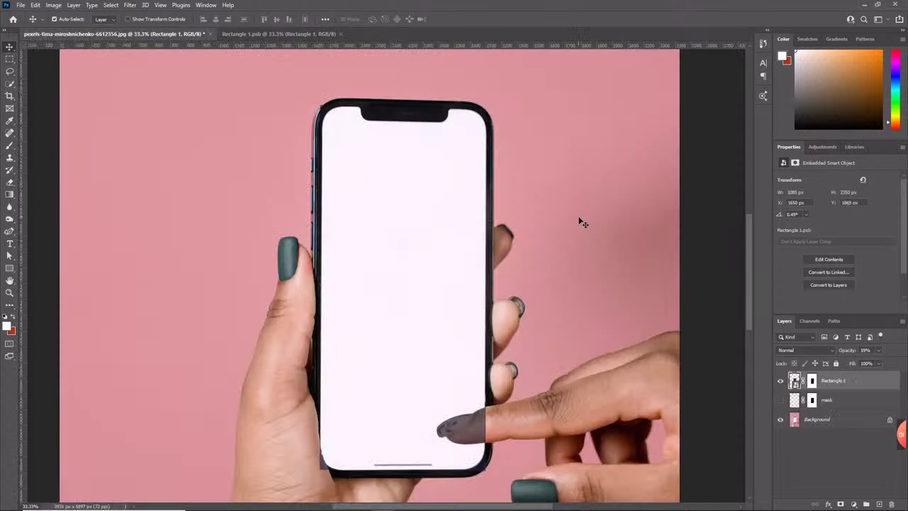
Load the Rectangle 1 layer's mask as a selection and fill the selected area around the phone screen with black on the mask
left_click(811, 380, "ctrl")
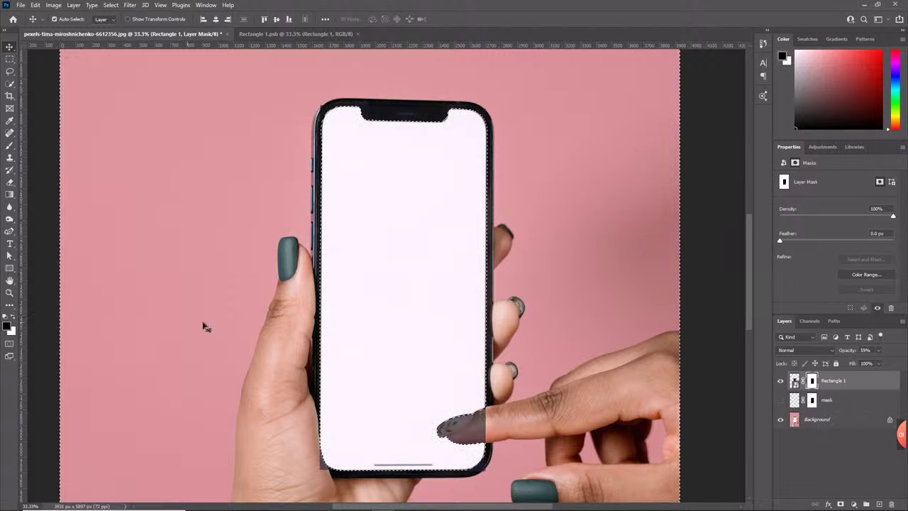
left_click(12, 319)
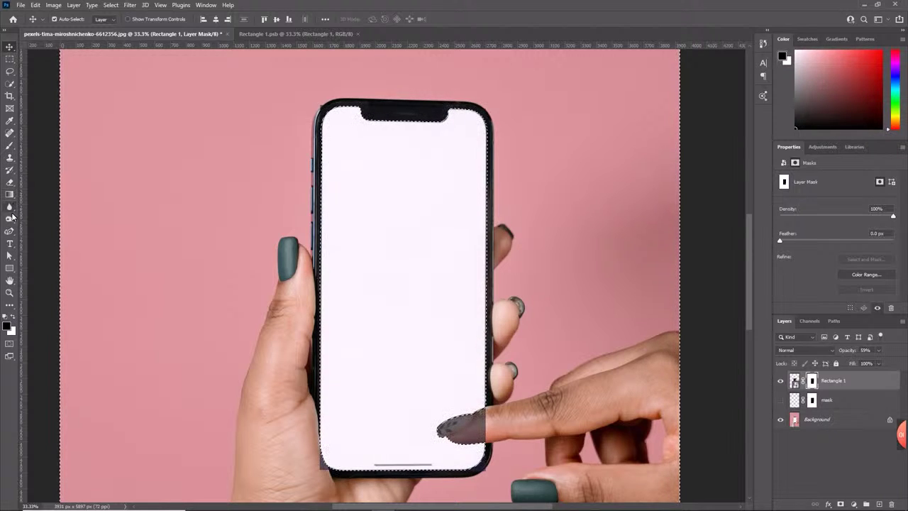
left_click(10, 306)
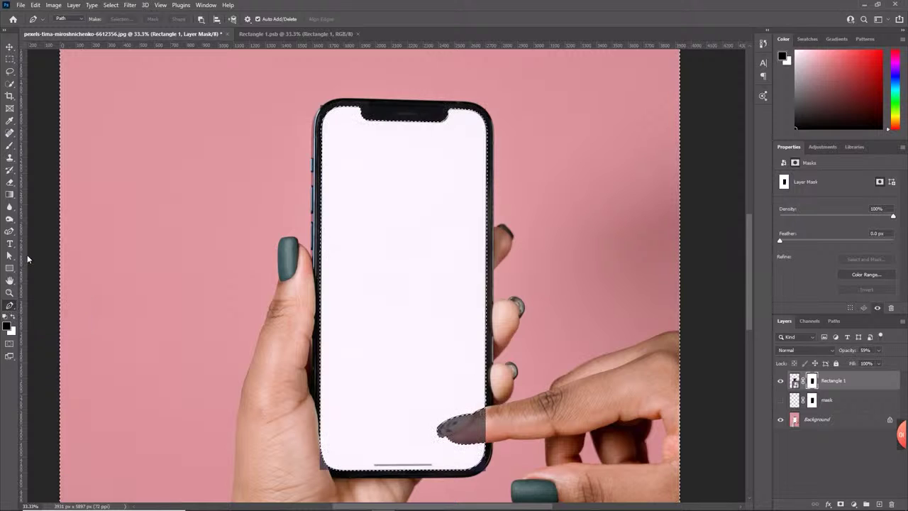
left_click(9, 194)
left_click(44, 204)
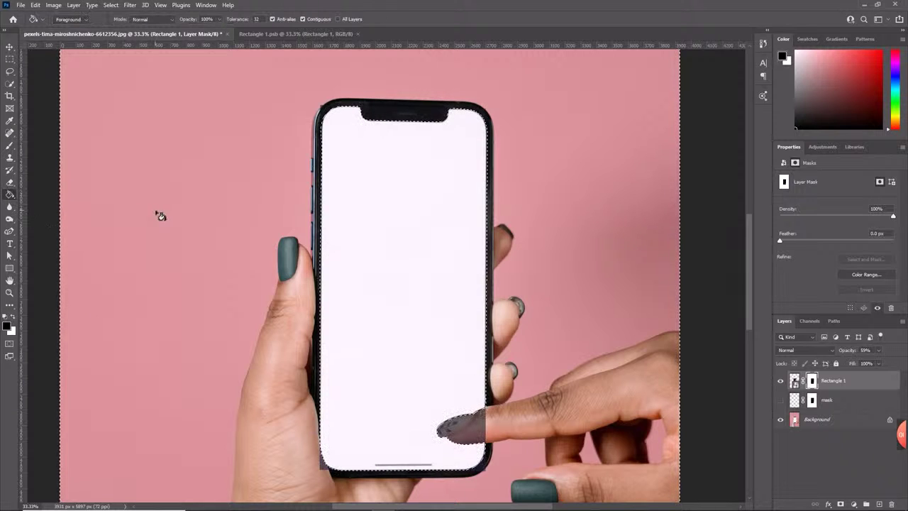
left_click(157, 214)
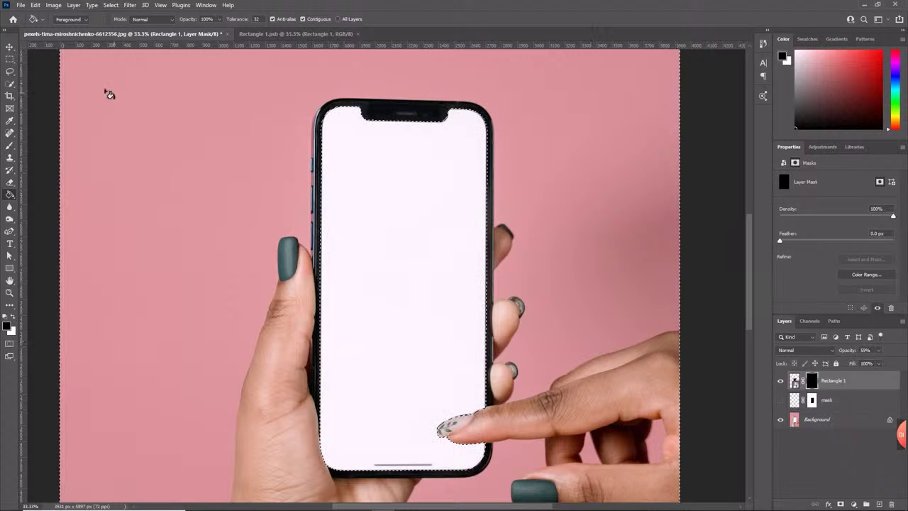
Invert the selection to the phone screen and fill it with white on the Rectangle 1 layer's mask
left_click(110, 5)
left_click(142, 42)
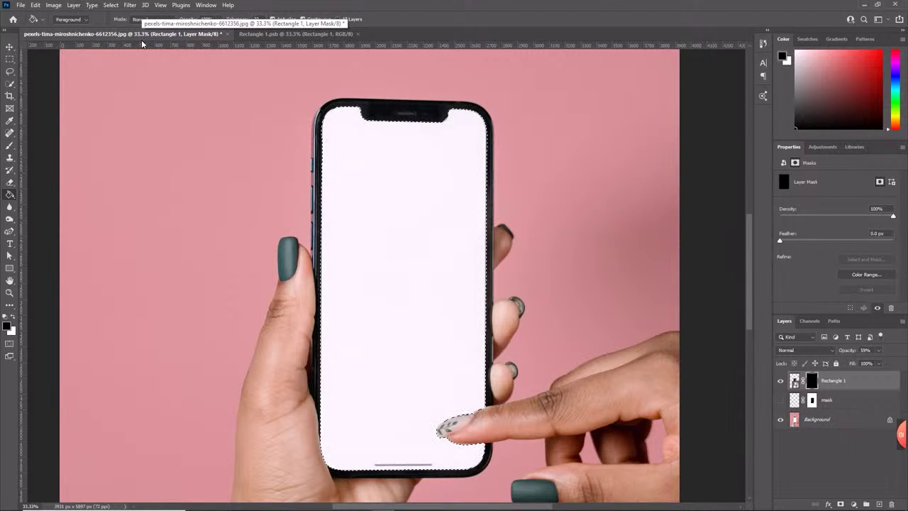
left_click(13, 317)
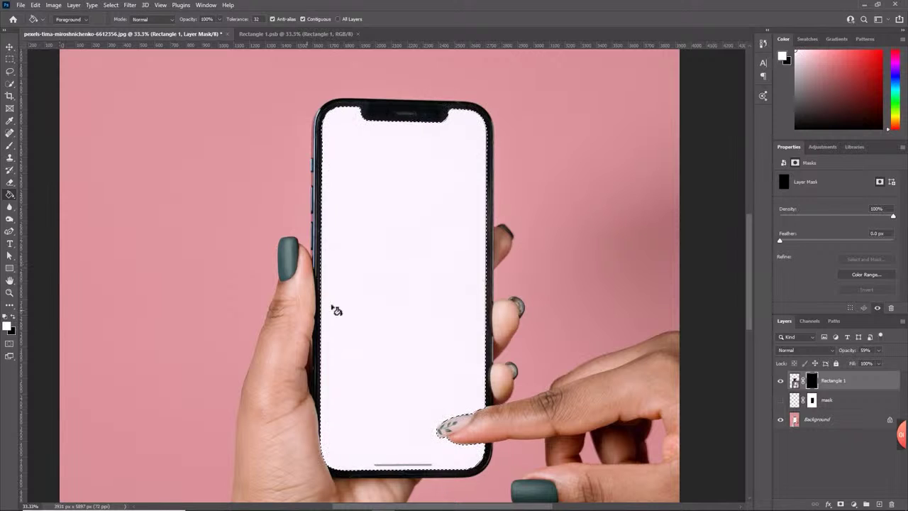
left_click(387, 253)
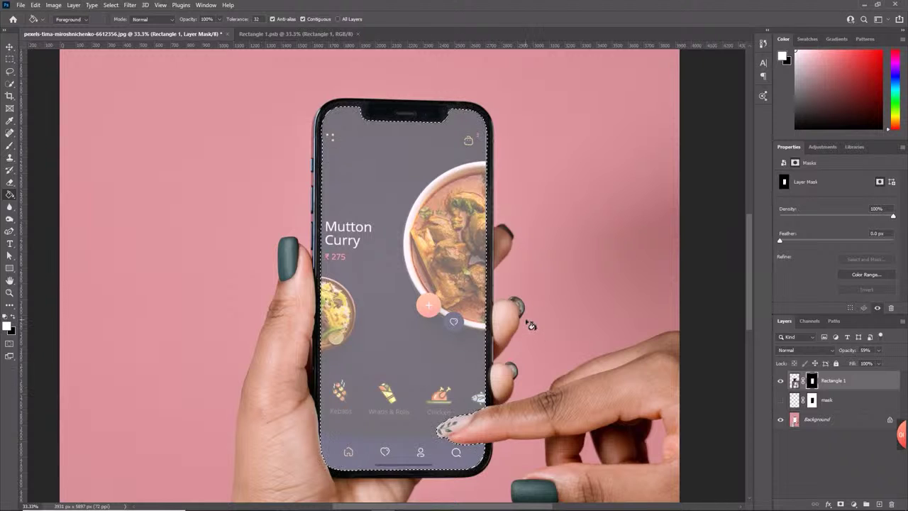
Raise the Rectangle 1 layer's opacity to 100% and clear the selection
left_click(880, 352)
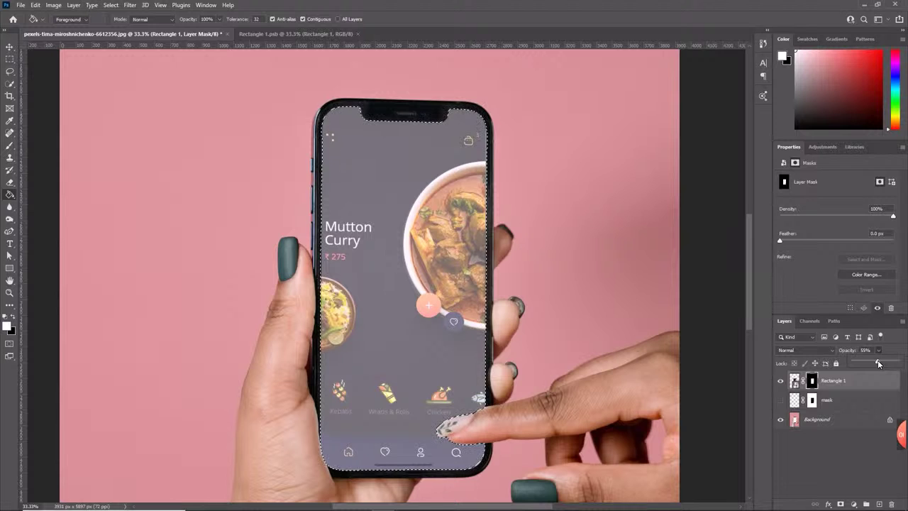
left_click_drag(879, 363, 901, 363)
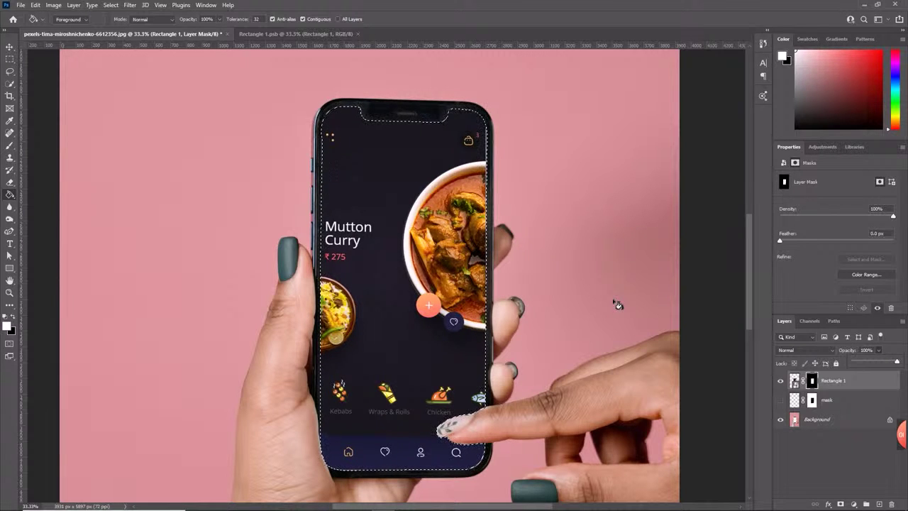
key("ctrl+d")
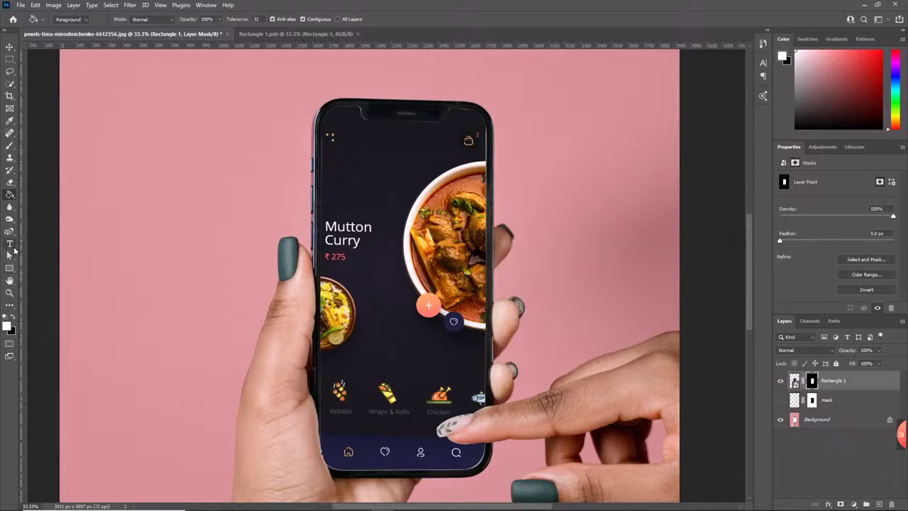
Draw a closed Pen path with a slanted edge over the left part of the phone and convert it to a selection
key("p")
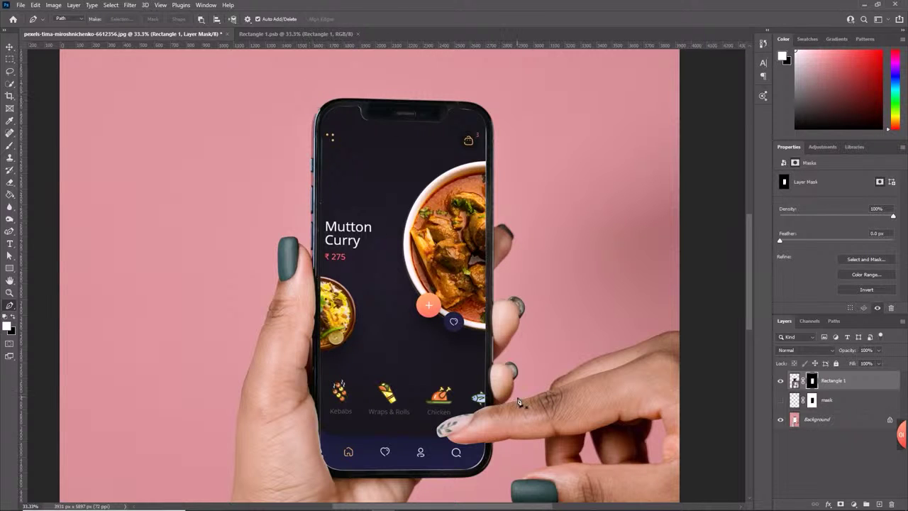
left_click(310, 90)
left_click(350, 82)
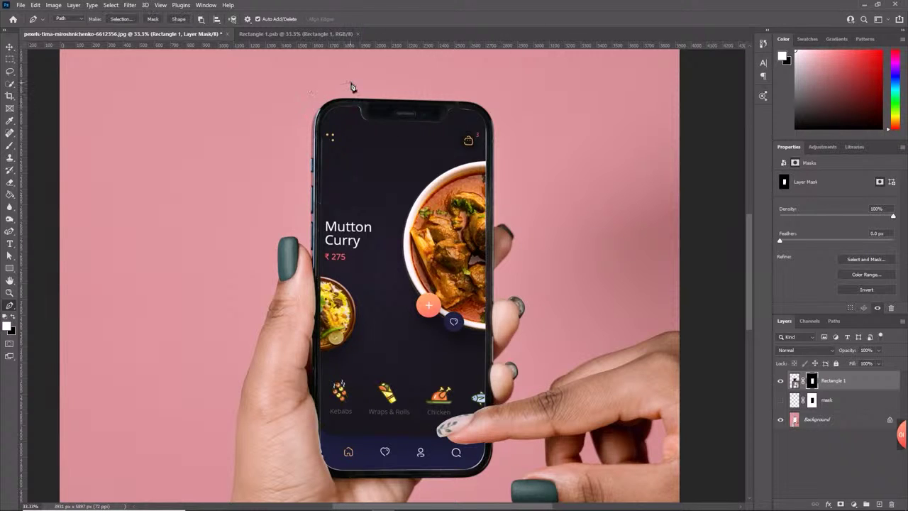
left_click(447, 483)
left_click(304, 112)
left_click(310, 91)
key("ctrl+Return")
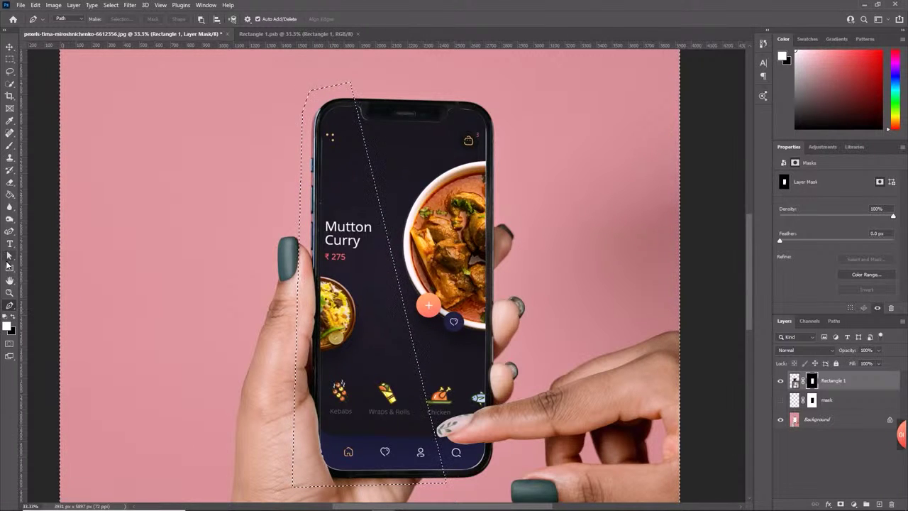
Fill the slanted selection on a new layer with a horizontal white-to-transparent gradient, redoing it with a shorter fade that is strongest at the left
left_click(10, 195)
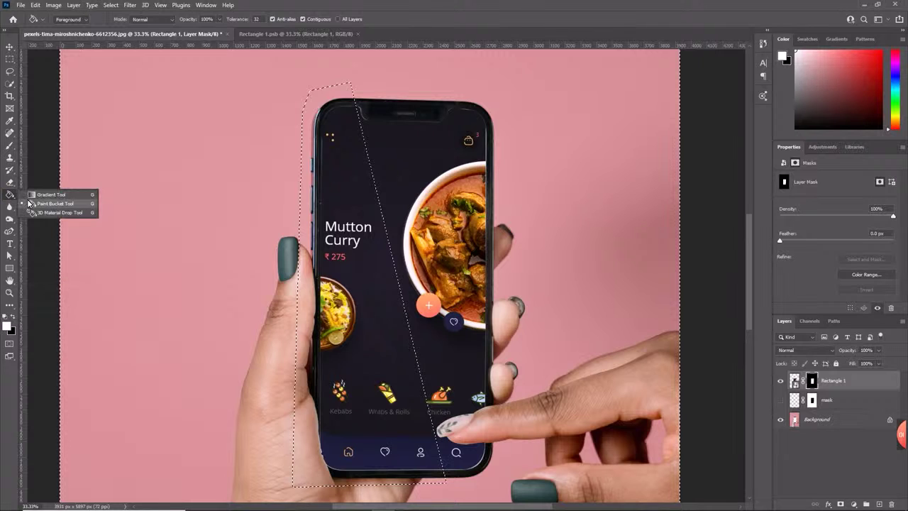
left_click(47, 195)
left_click(88, 19)
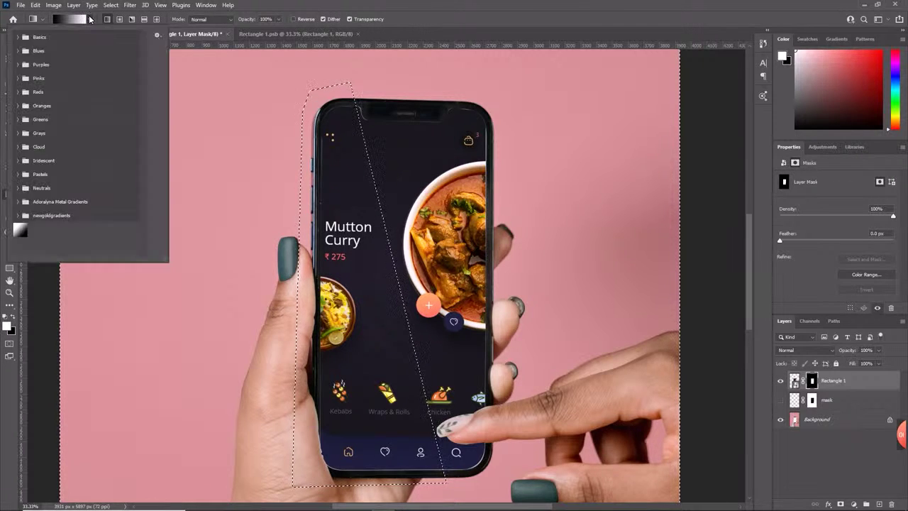
left_click_drag(248, 346, 517, 345)
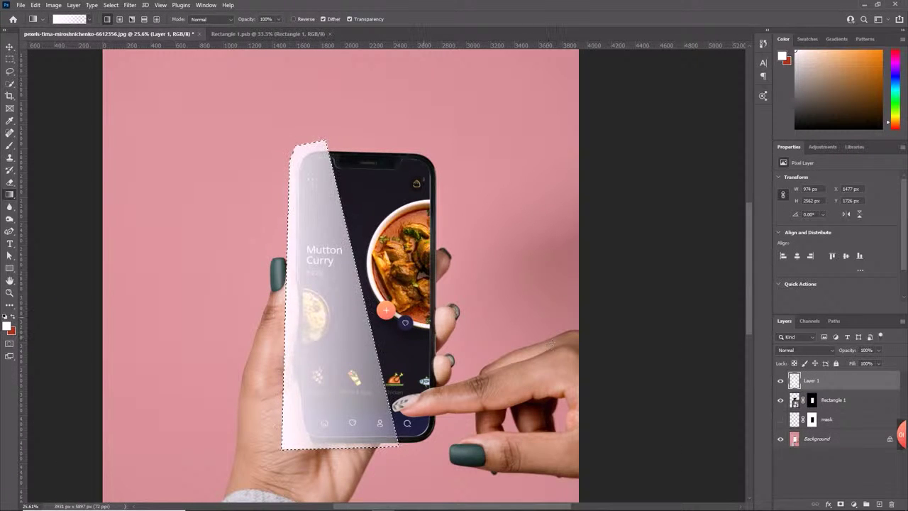
key("ctrl+z")
left_click_drag(220, 327, 356, 331)
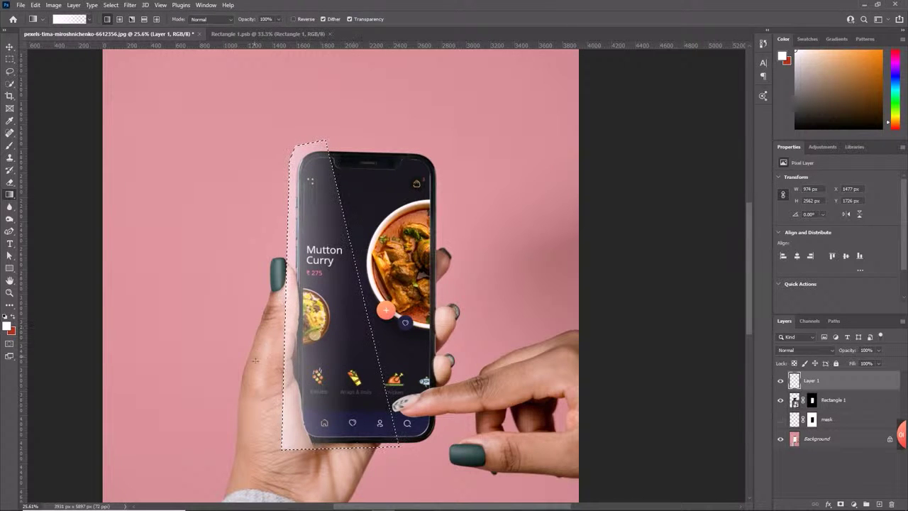
left_click_drag(261, 411, 364, 402)
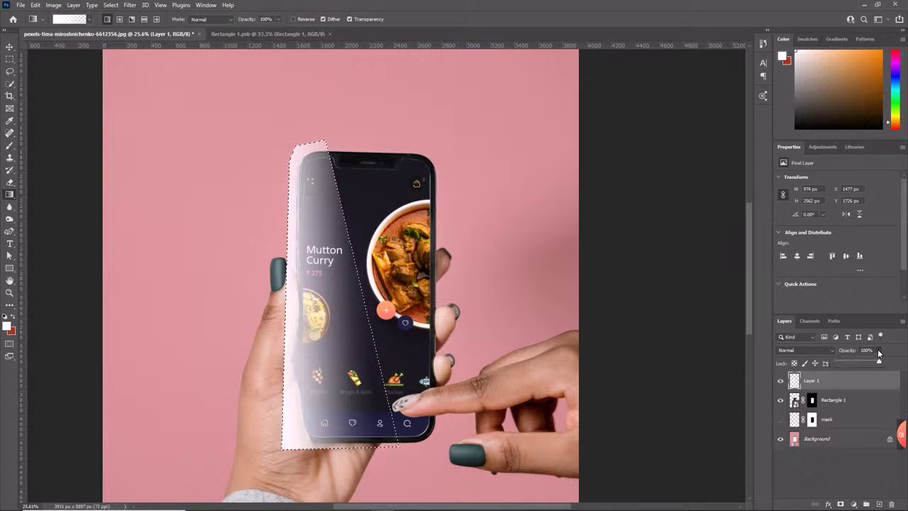
Lower the glare layer's opacity to 41% and mask it with the screen shape loaded from the Rectangle 1 layer's mask
left_click_drag(878, 350, 854, 362)
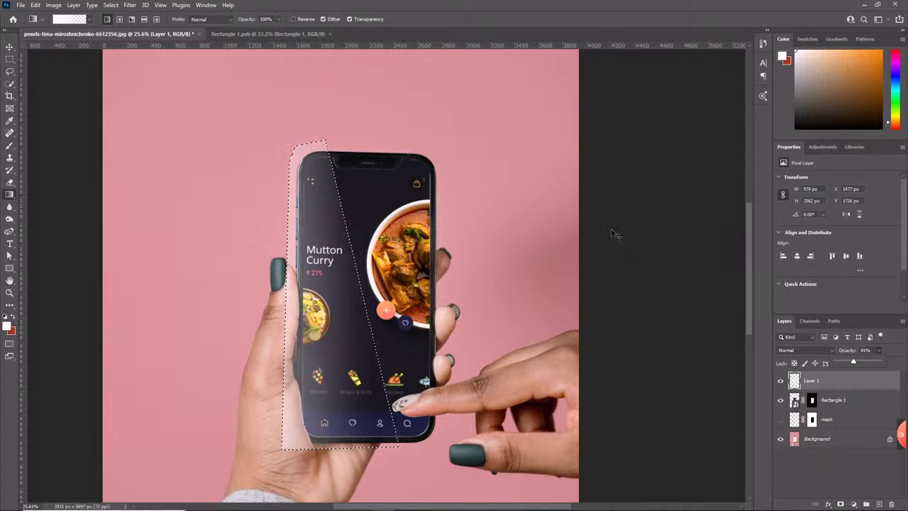
key("ctrl+d")
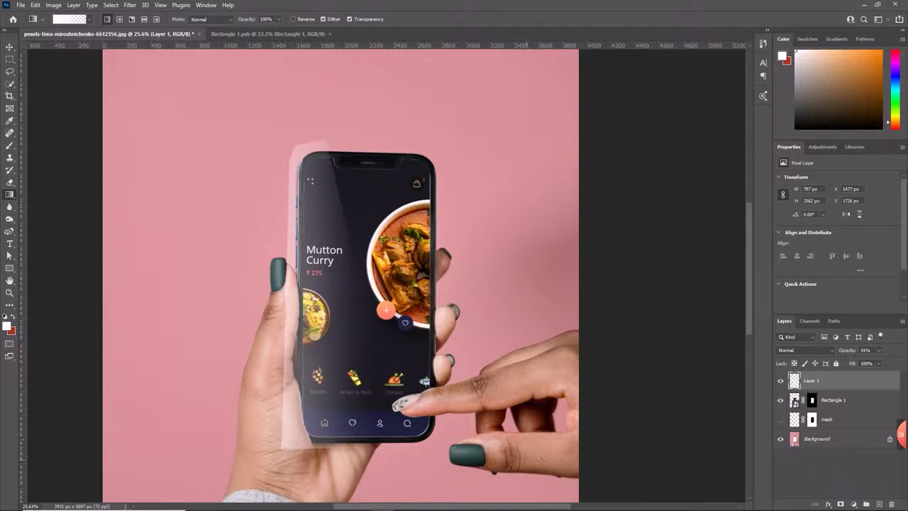
left_click(813, 402, "ctrl")
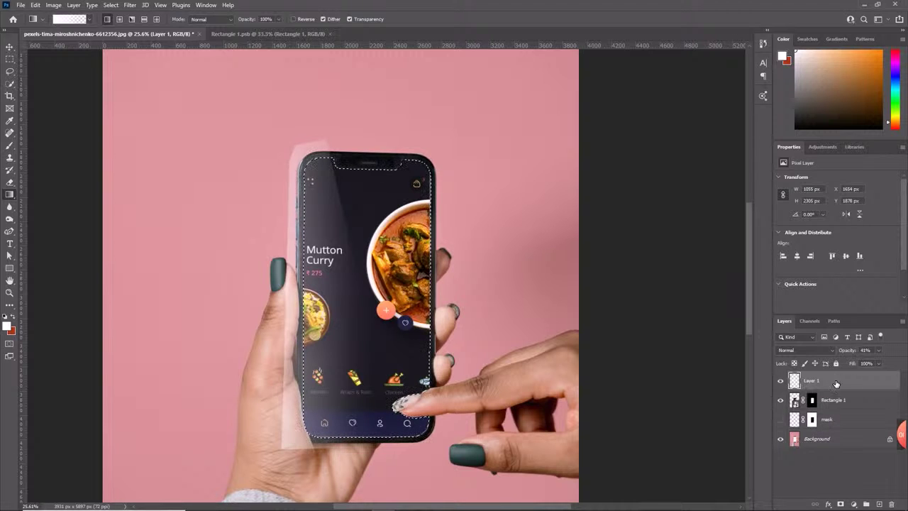
left_click(841, 503)
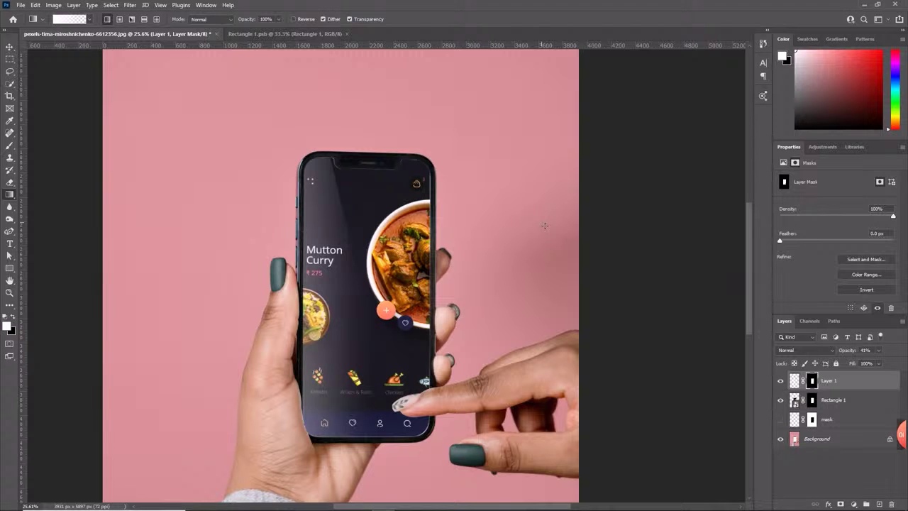
left_click(9, 292)
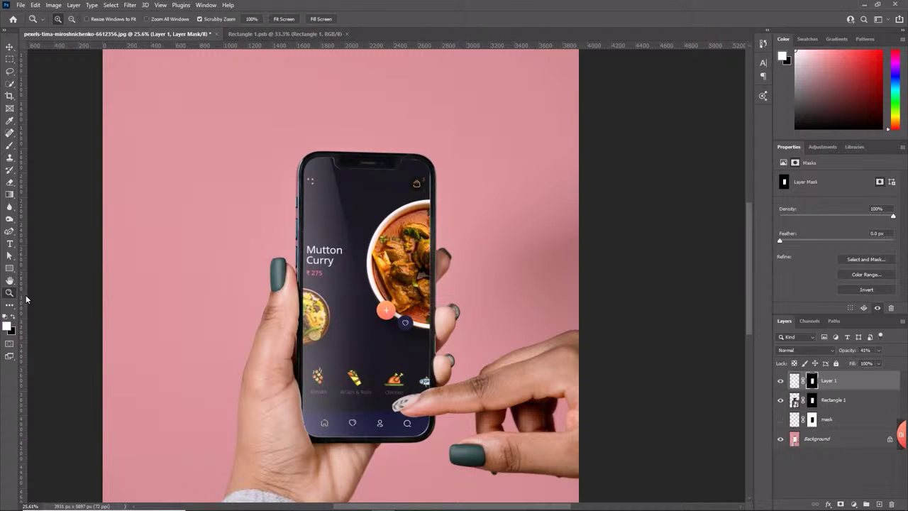
left_click(351, 366, "alt")
left_click(351, 365, "alt")
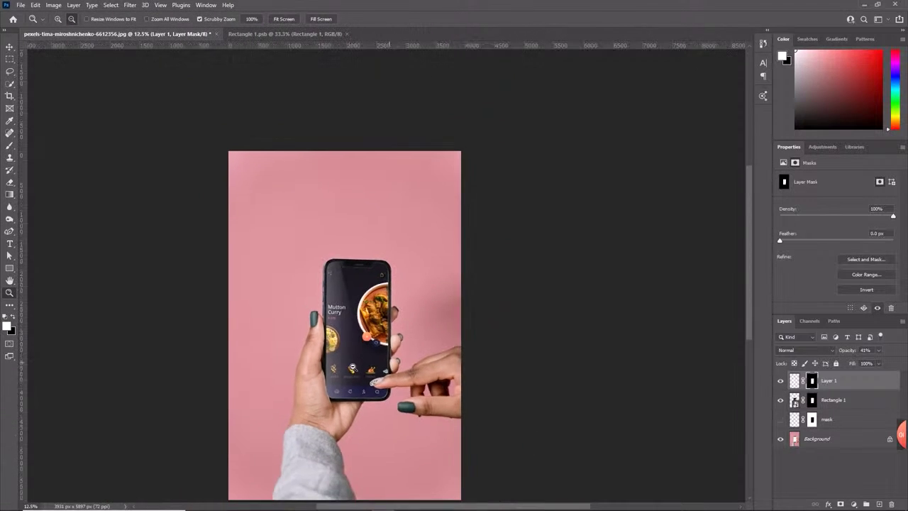
left_click(375, 370)
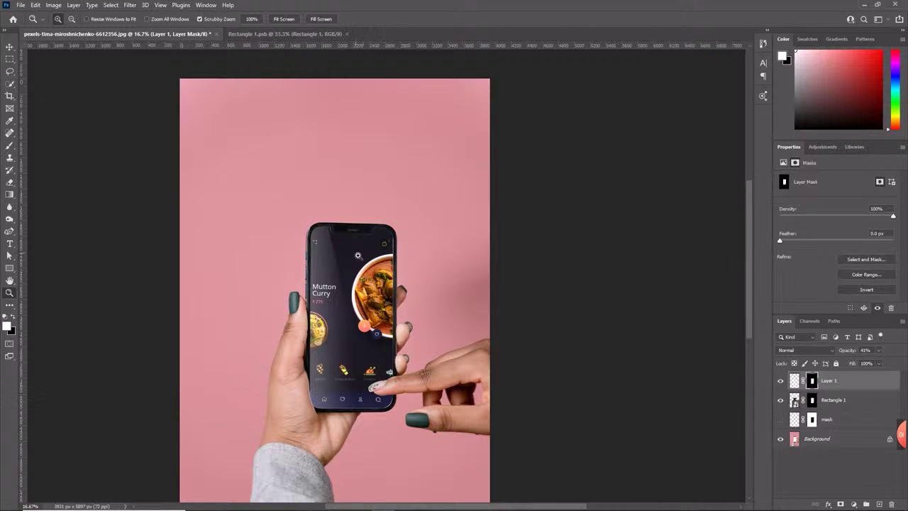
left_click(357, 252)
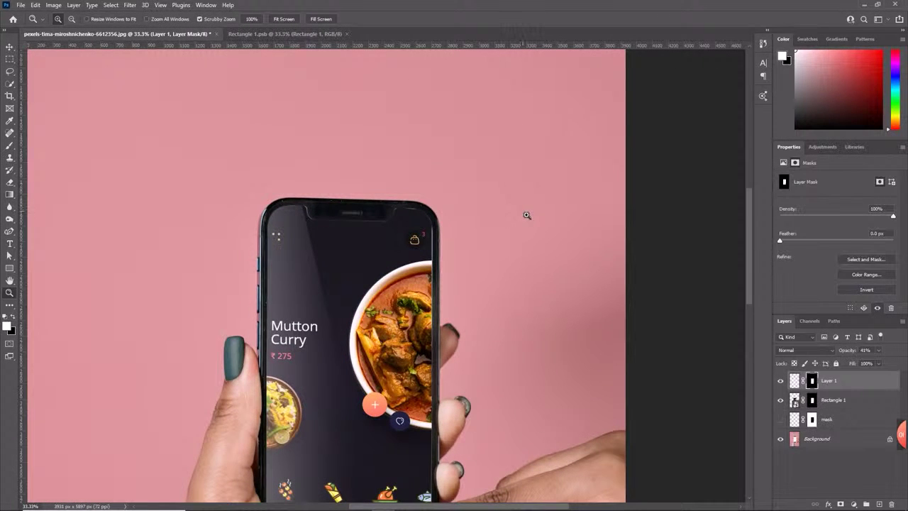
Try to cut out the hand and phone by duplicating the Background layer, removing the copy's background automatically and hiding the original
scroll(402, 283, "down", 5)
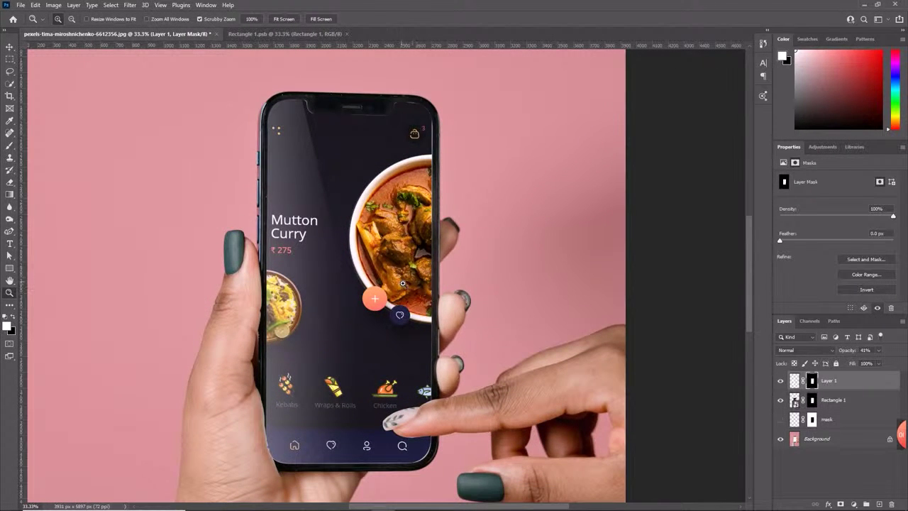
left_click(366, 268, "alt")
left_click(366, 268, "alt")
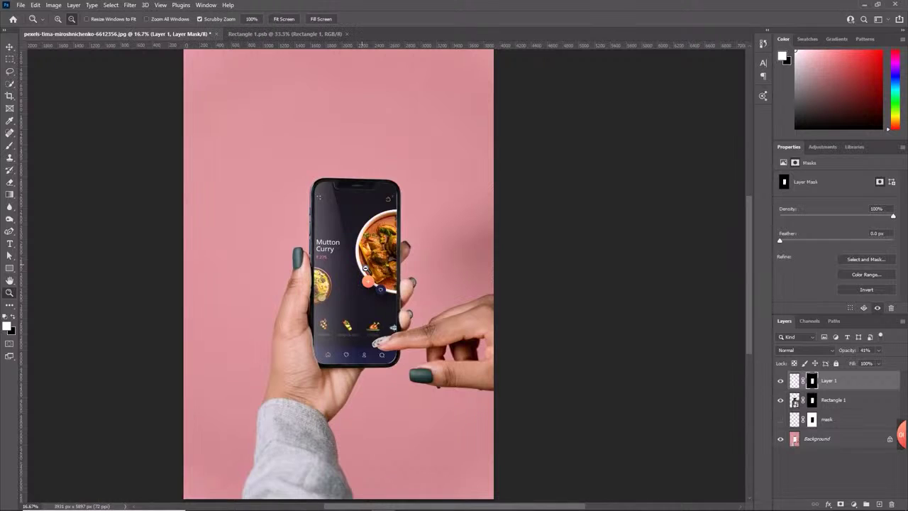
left_click(366, 268, "alt")
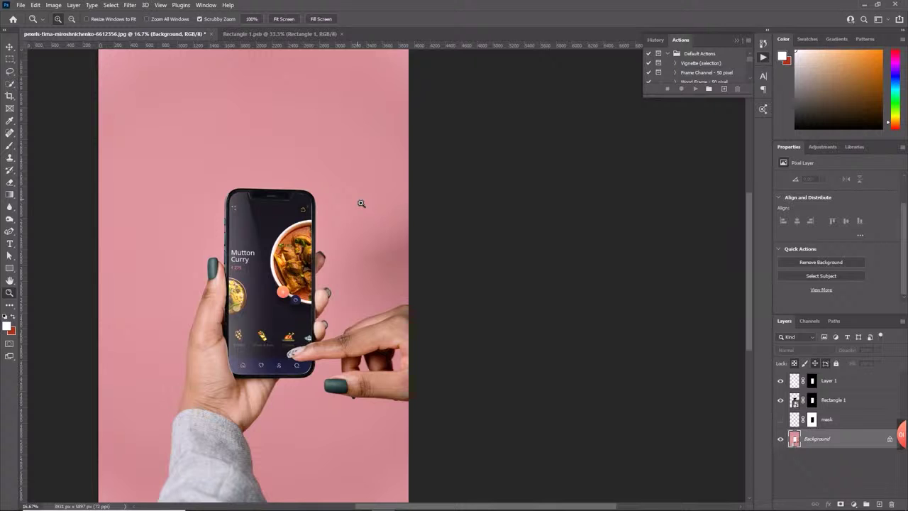
scroll(371, 234, "down", 1)
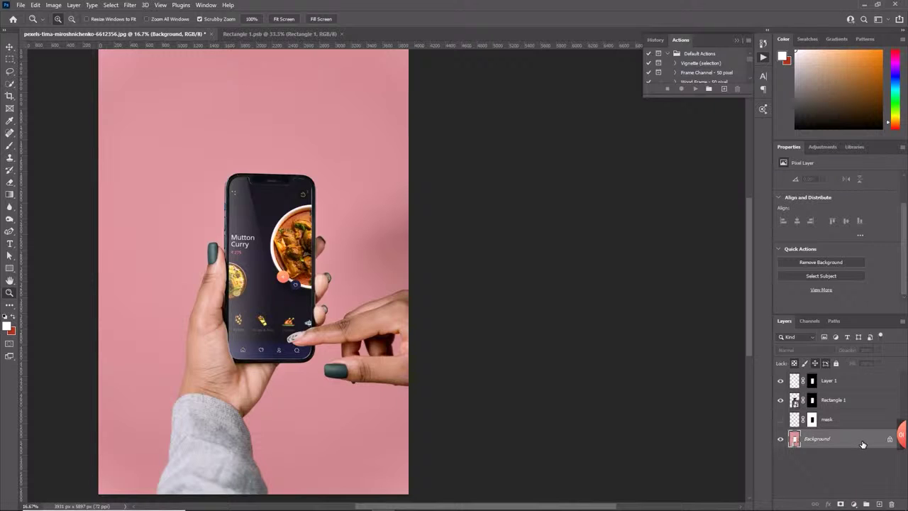
left_click_drag(868, 444, 884, 505)
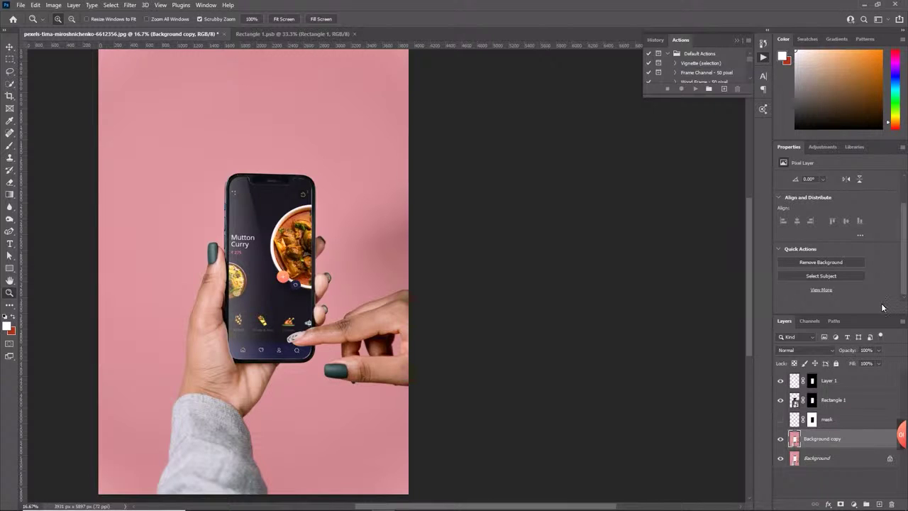
left_click(825, 262)
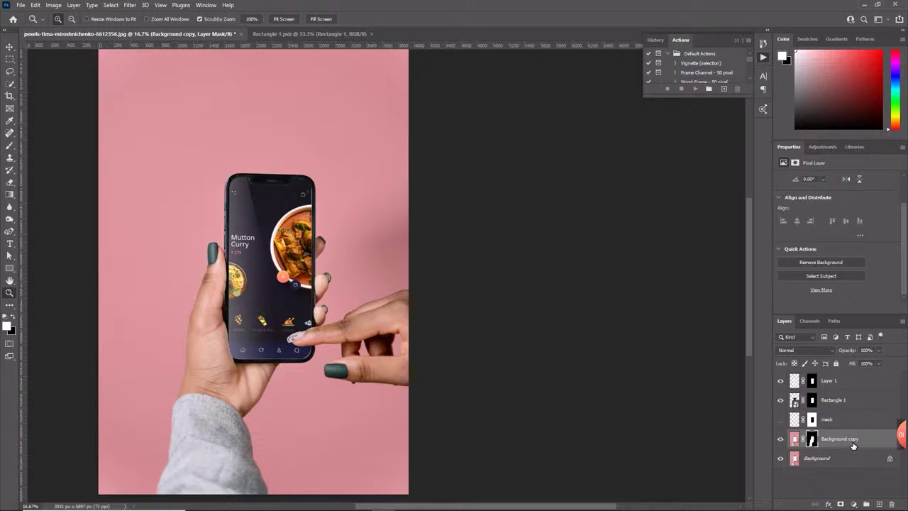
left_click(782, 459)
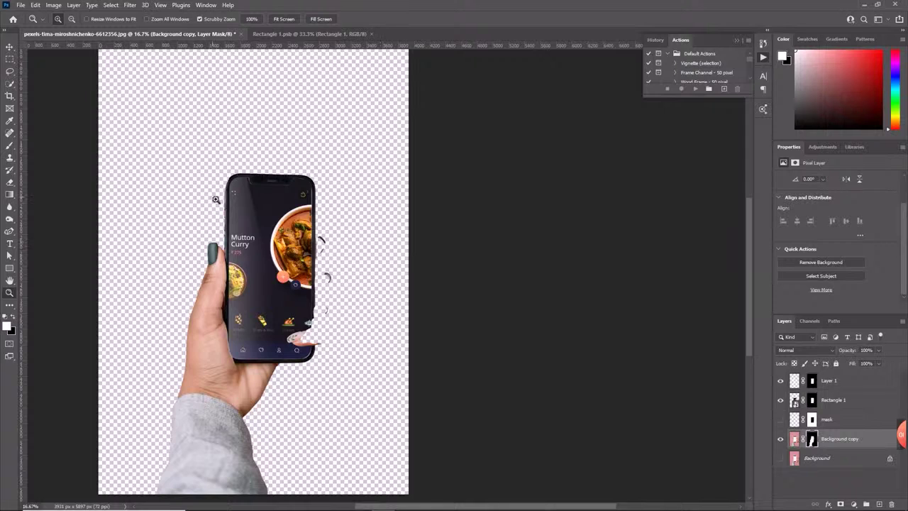
Check the automatic cutout's edges, then delete the masked Background copy and show the original Background layer
left_click_drag(213, 198, 271, 239)
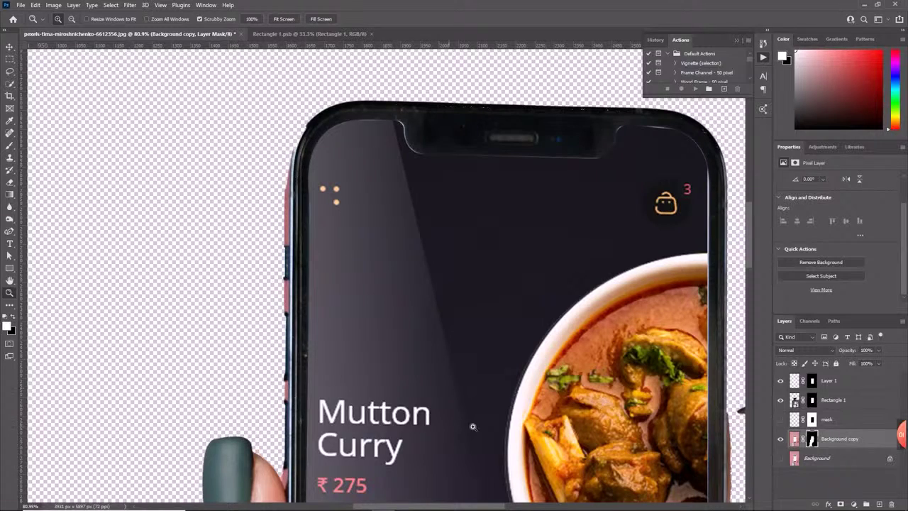
left_click_drag(529, 372, 237, 196)
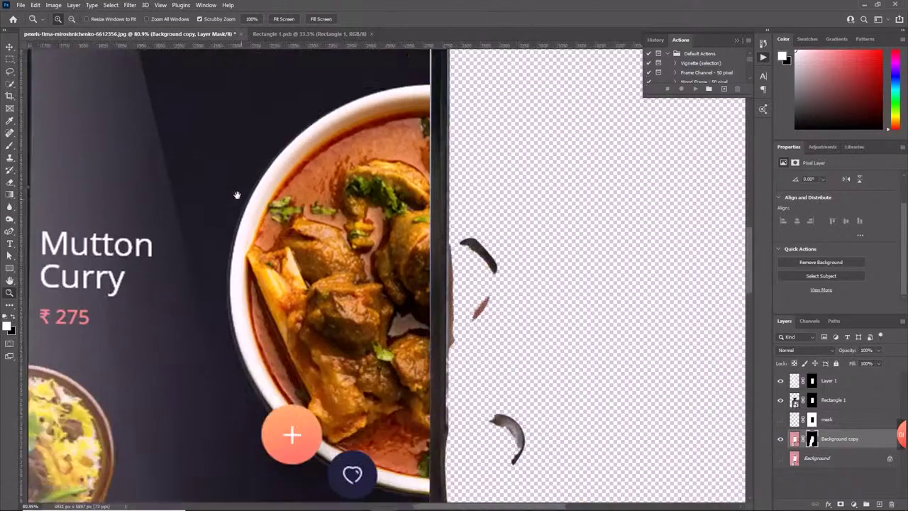
left_click_drag(376, 362, 236, 213)
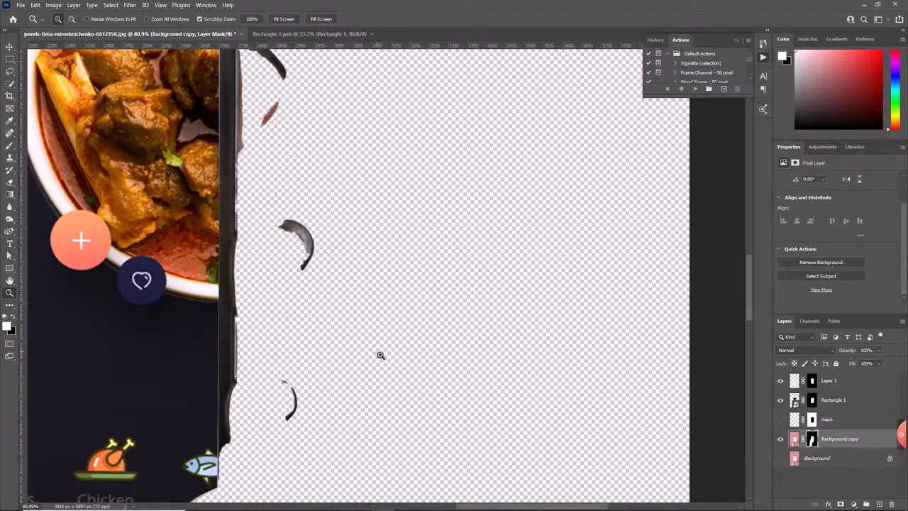
left_click_drag(380, 355, 414, 296)
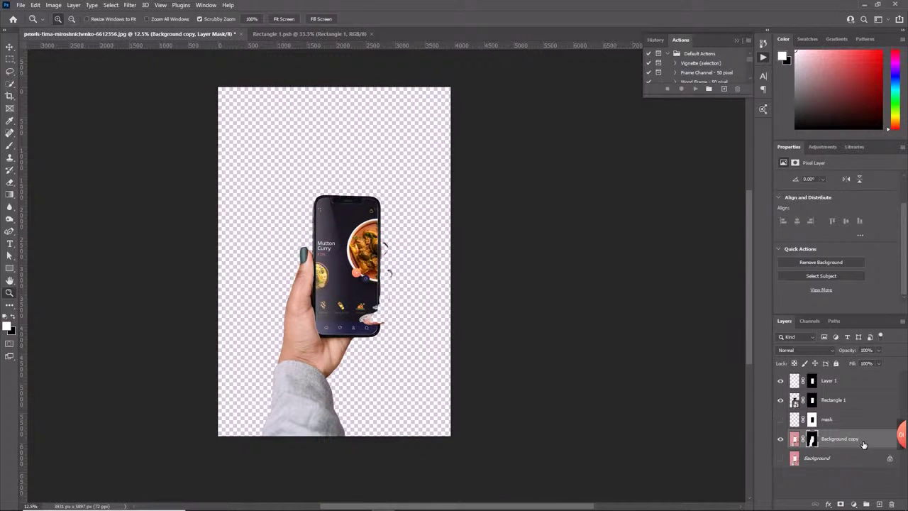
left_click_drag(864, 444, 892, 504)
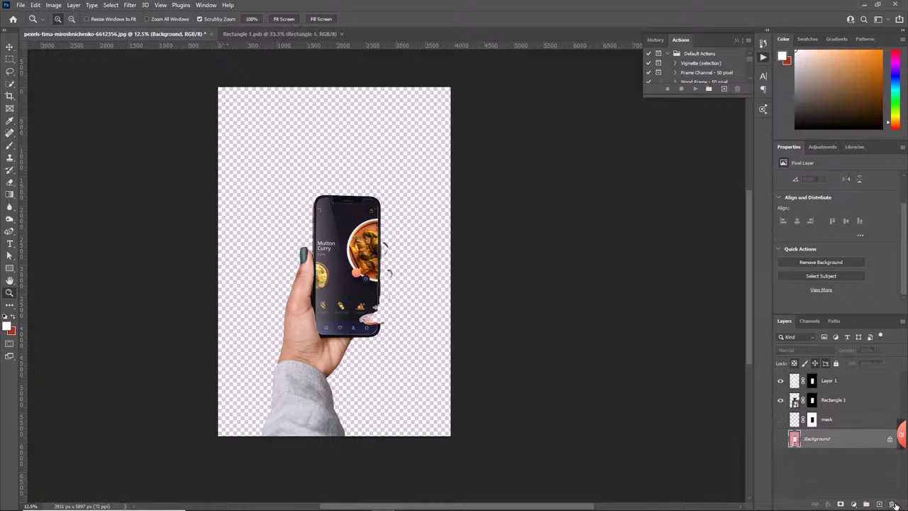
left_click(781, 439)
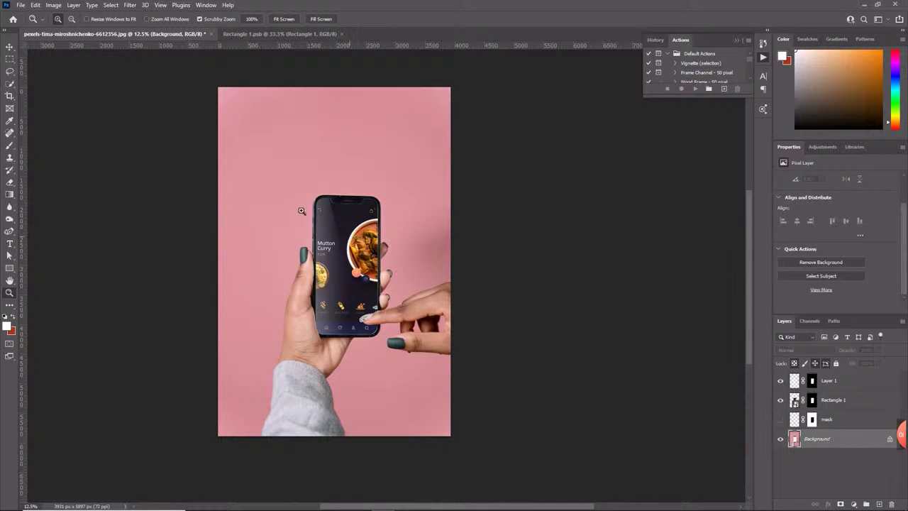
Try an automatic Subject selection on the Background layer, inspect its outline around the hands, and clear it
left_click(110, 6)
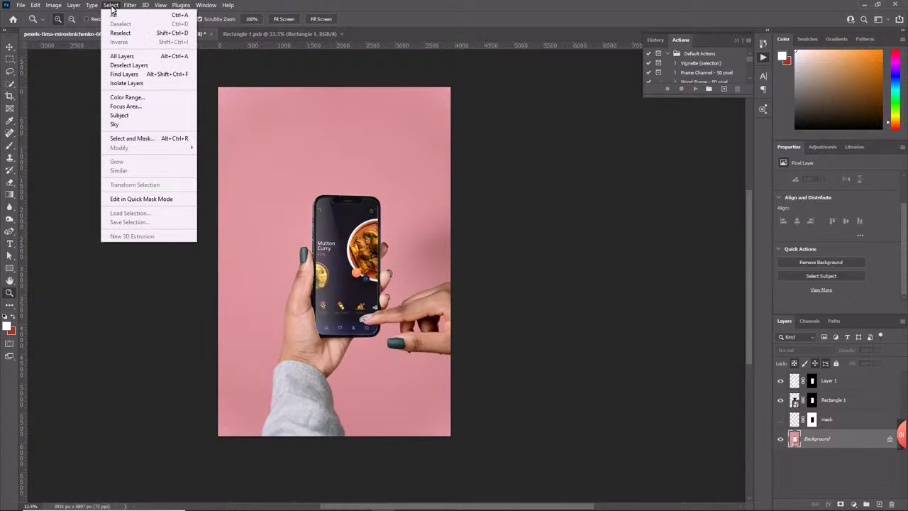
left_click(124, 116)
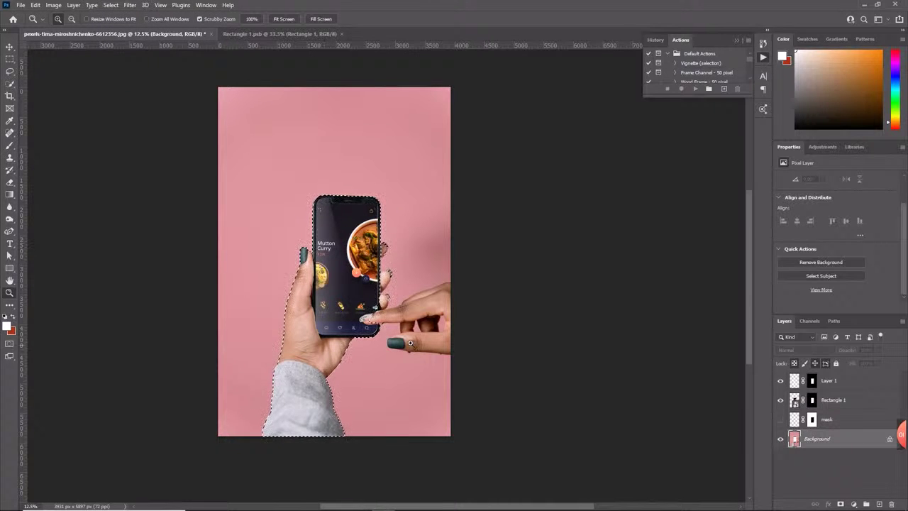
left_click(401, 319)
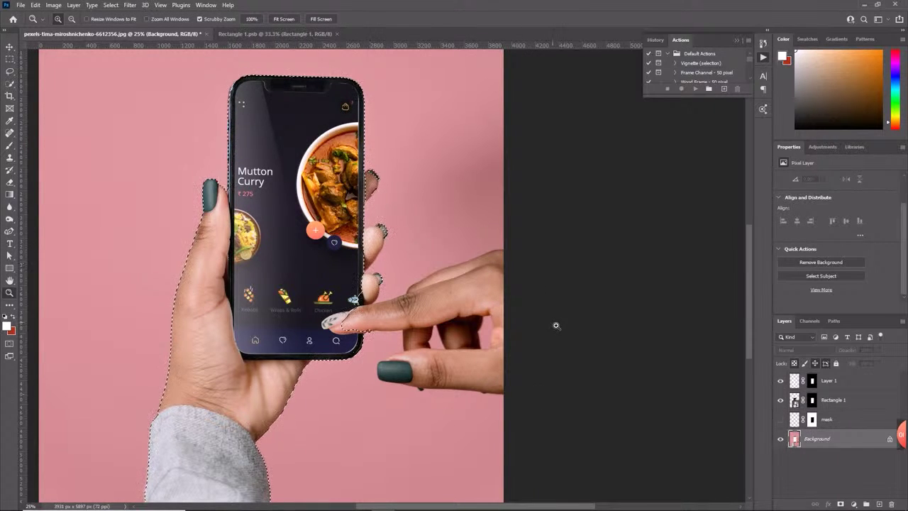
key("ctrl+d")
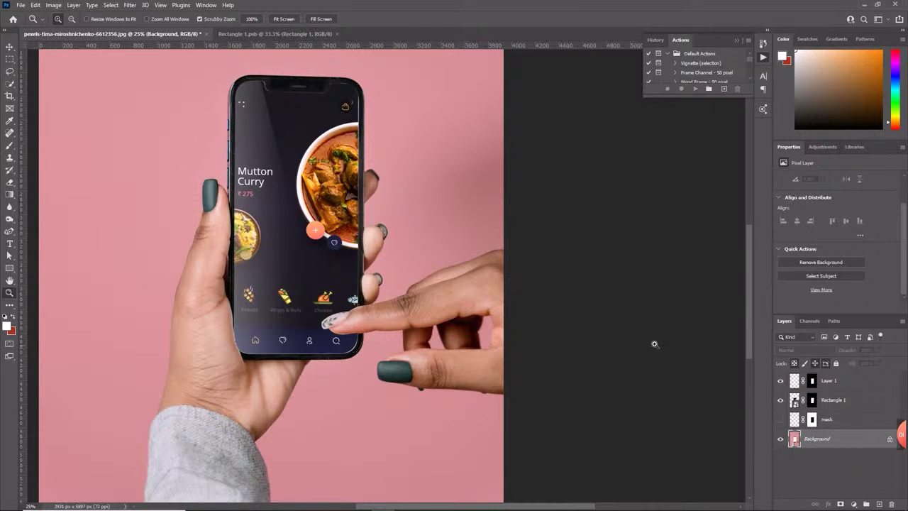
Duplicate the Background layer
scroll(202, 373, "down", 2)
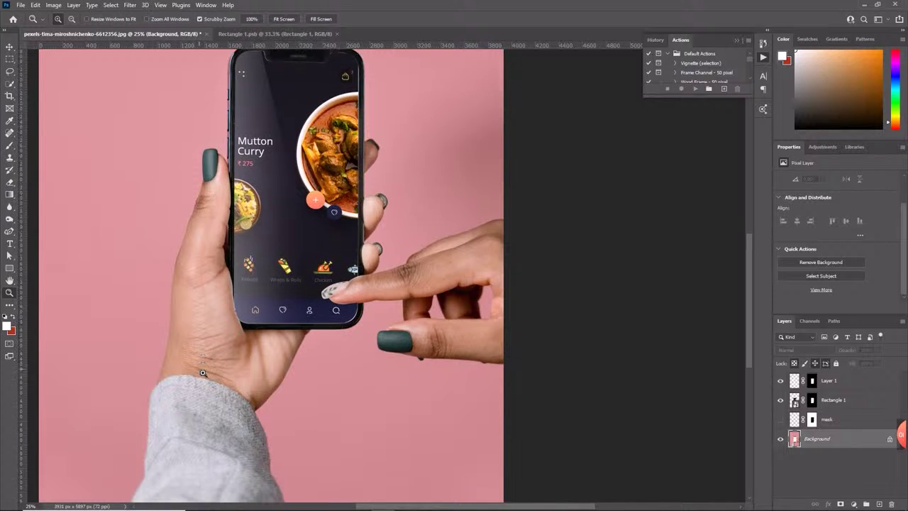
scroll(202, 372, "down", 2)
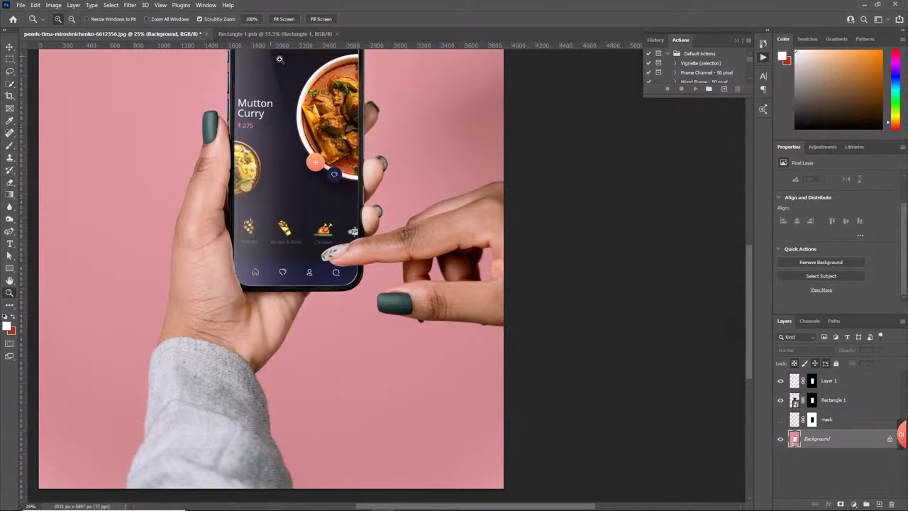
scroll(465, 364, "up", 3)
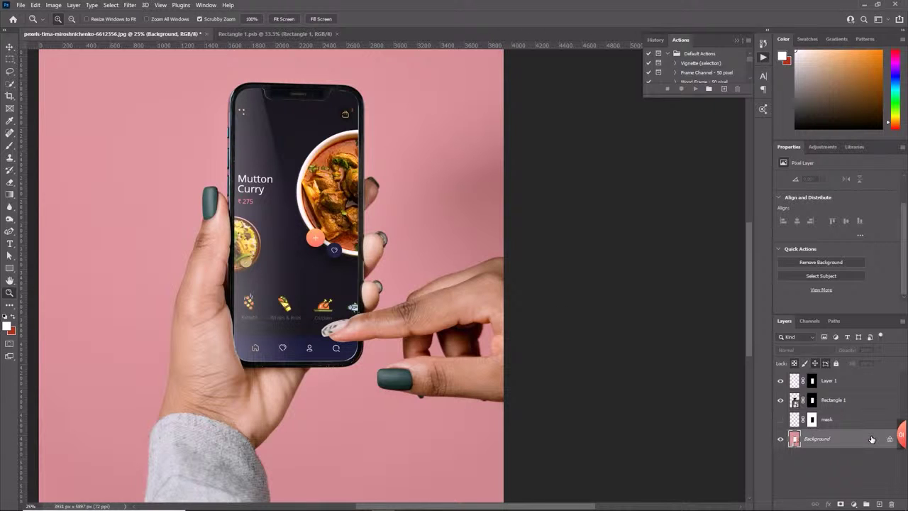
left_click_drag(872, 439, 881, 504)
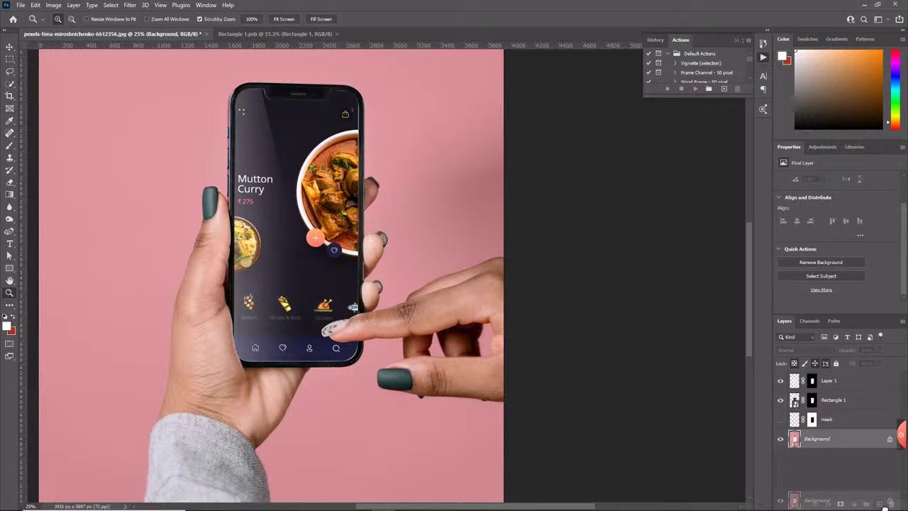
left_click_drag(883, 507, 880, 504)
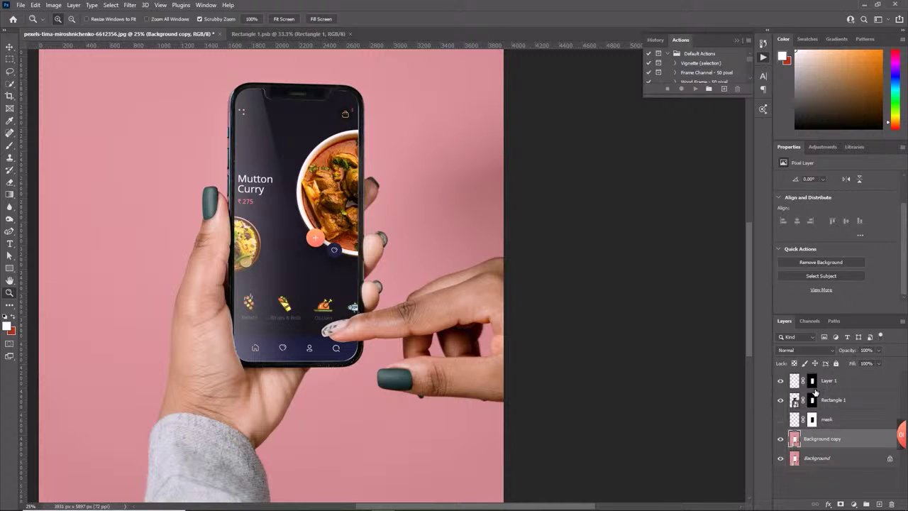
Examine the outline of the phone, both hands and the sleeve against the pink backdrop
scroll(326, 305, "up", 6)
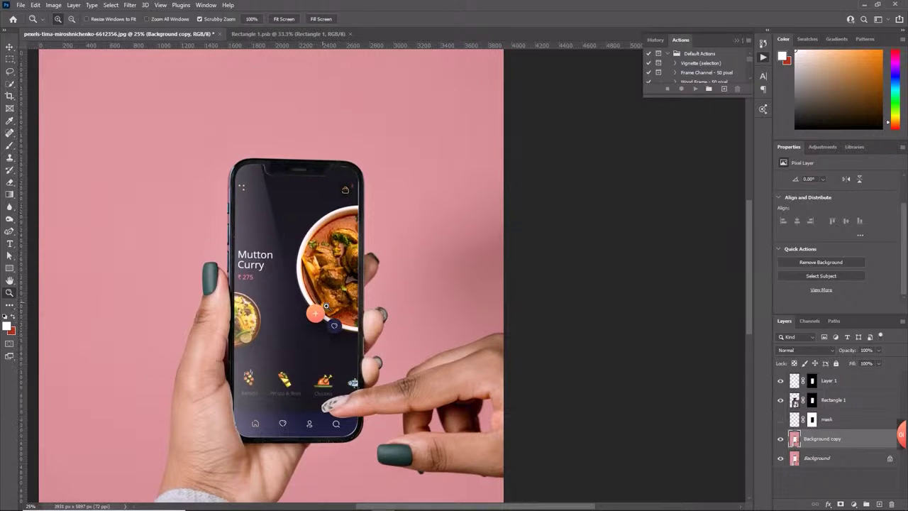
scroll(326, 305, "down", 6)
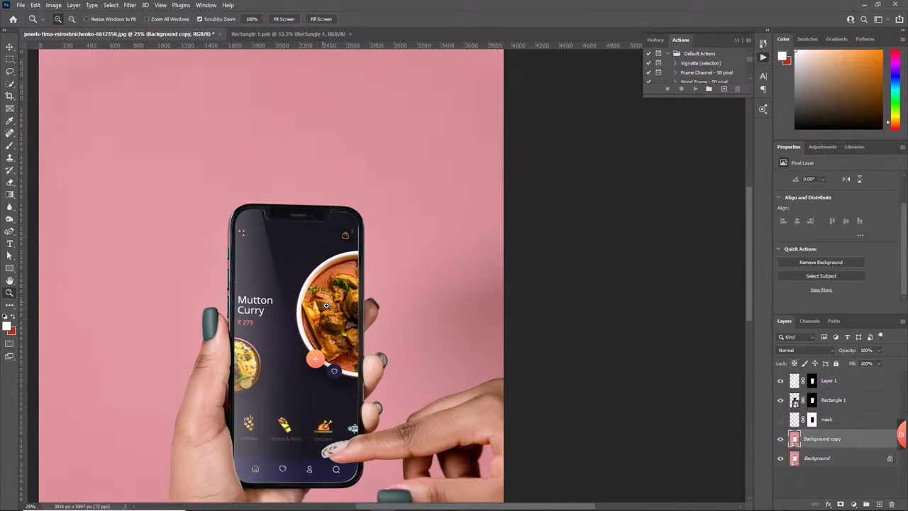
scroll(325, 305, "down", 1)
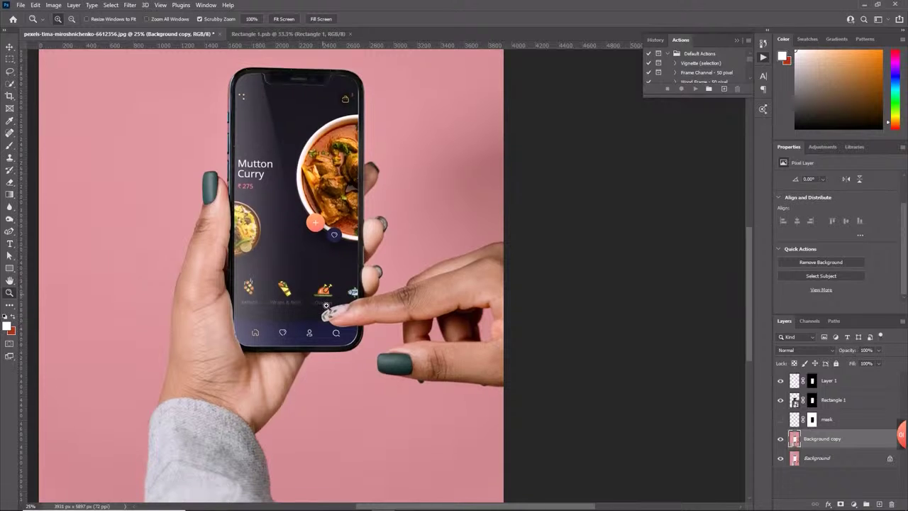
scroll(326, 305, "down", 1)
scroll(325, 305, "down", 6)
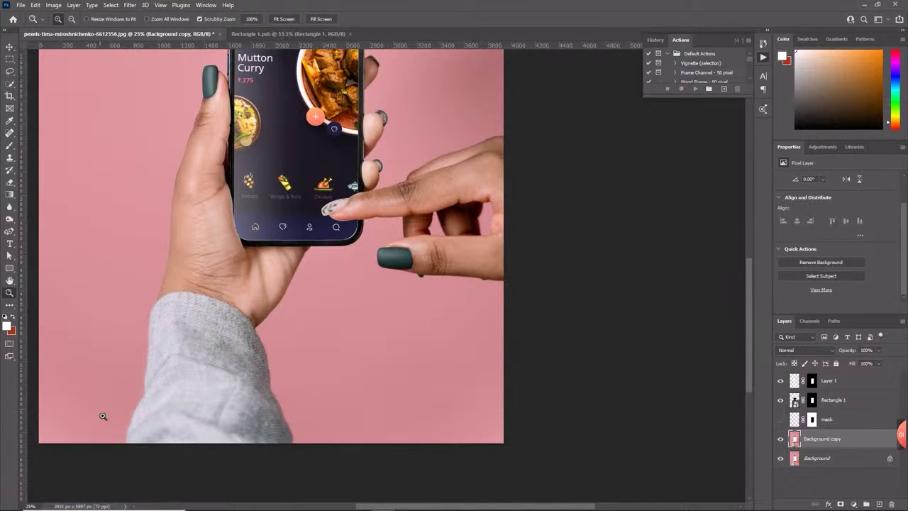
scroll(389, 136, "up", 2)
scroll(390, 136, "up", 5)
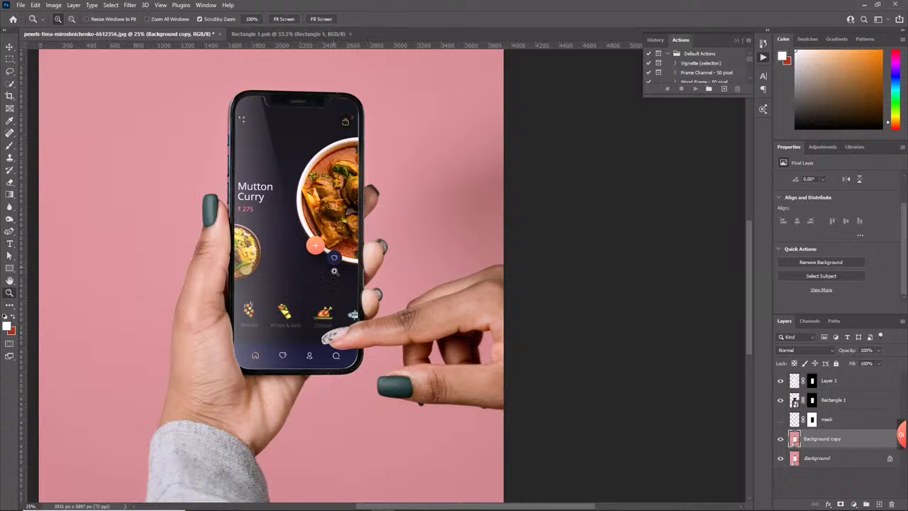
scroll(334, 271, "down", 1)
scroll(333, 272, "down", 3)
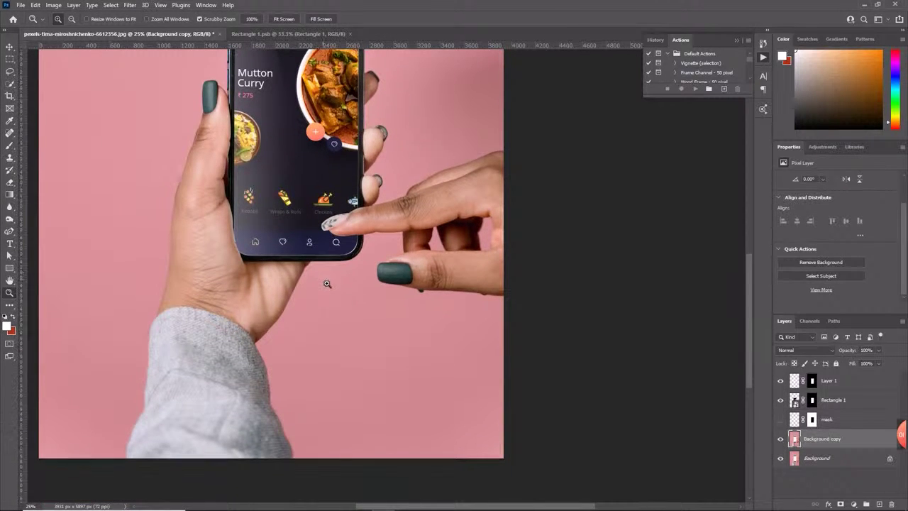
Start a Pen path at the photo's bottom edge and trace the sleeve's right edge up to the wrist
left_click_drag(321, 351, 365, 357)
scroll(365, 358, "down", 1)
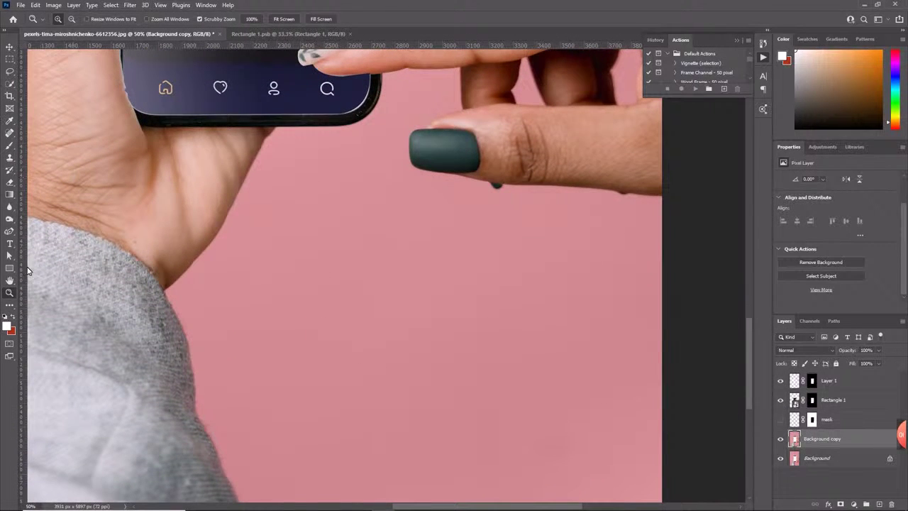
left_click(10, 307)
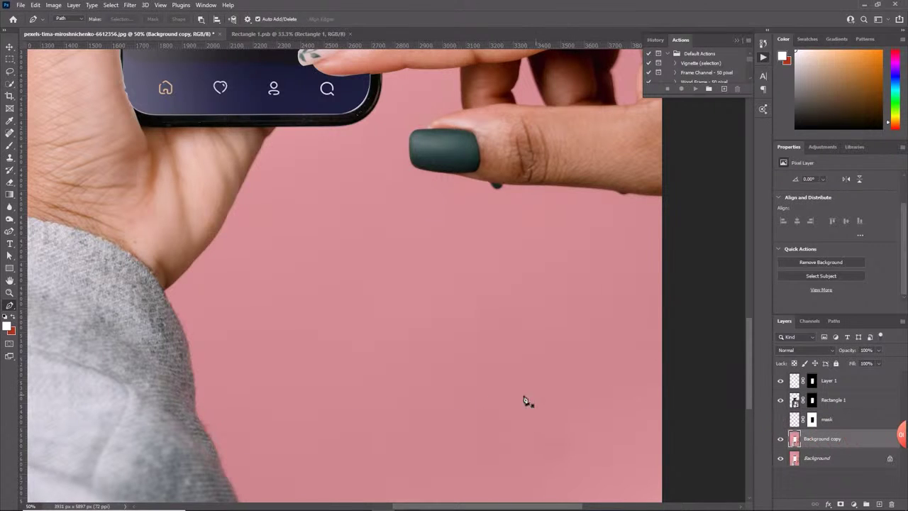
scroll(304, 462, "down", 2)
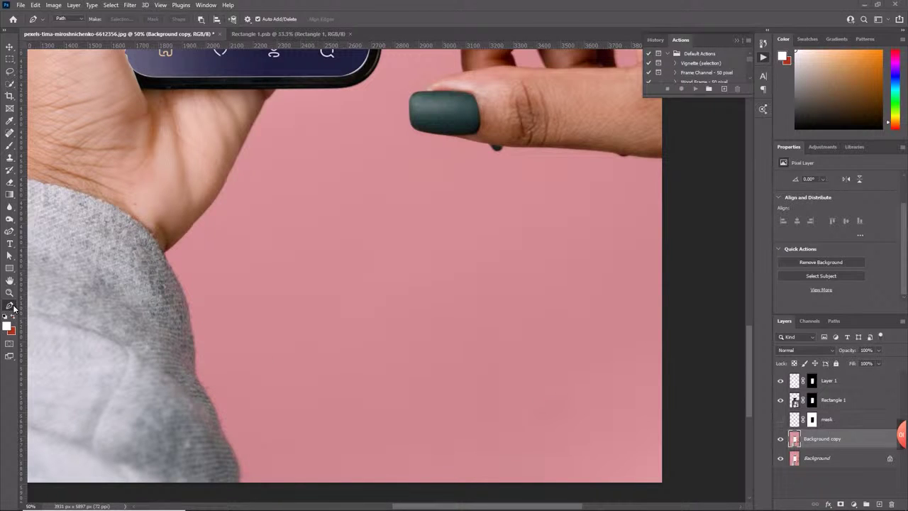
left_click(239, 484)
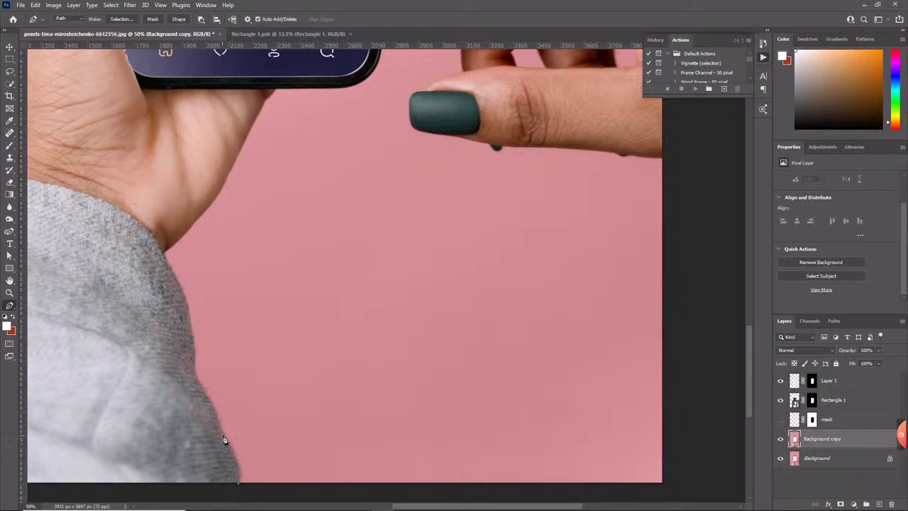
left_click(198, 402)
left_click(189, 306)
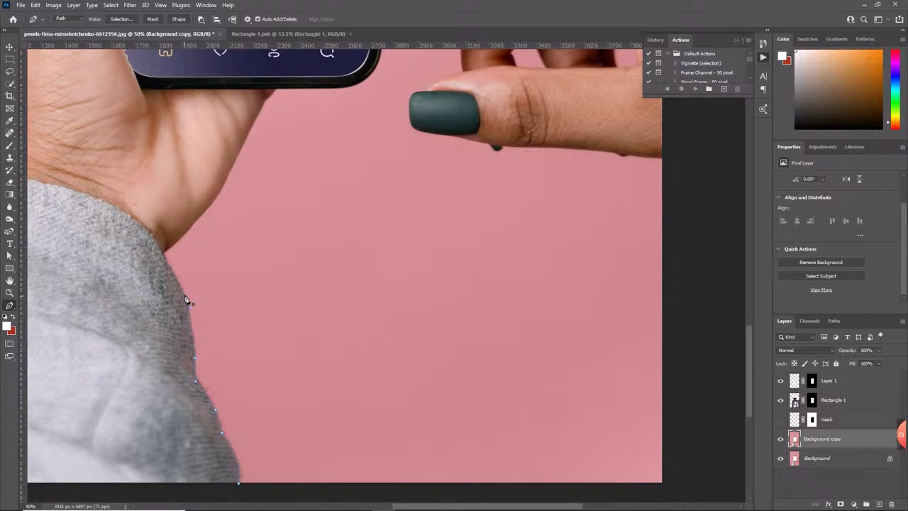
left_click(165, 254)
Continue the Pen path up the palm's edge, along the phone's bottom and under the pointing hand's fingers to its thumb
scroll(334, 338, "up", 5)
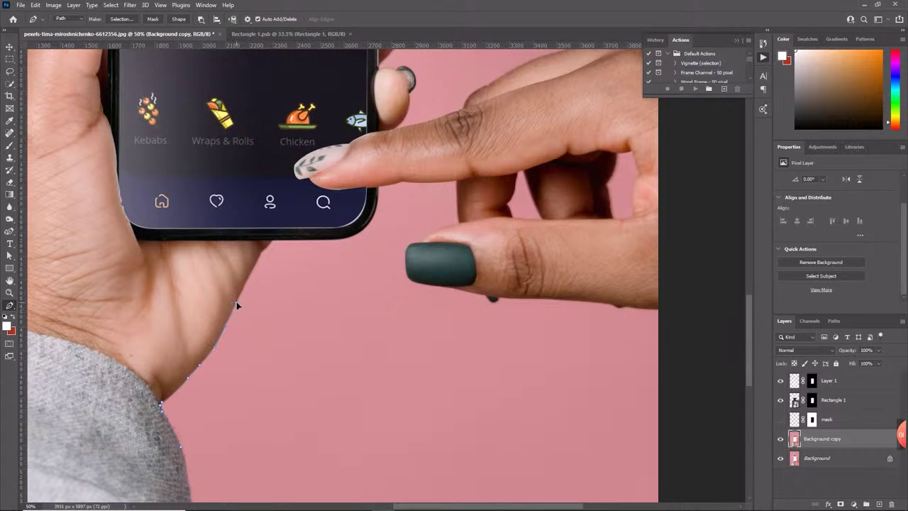
left_click(236, 303)
left_click(250, 275)
left_click_drag(392, 170, 389, 169)
left_click(445, 289)
left_click(490, 298)
Close the path around the lower pink area, passing just outside the photo's lower-right corner back to the sleeve
left_click_drag(614, 330, 606, 121)
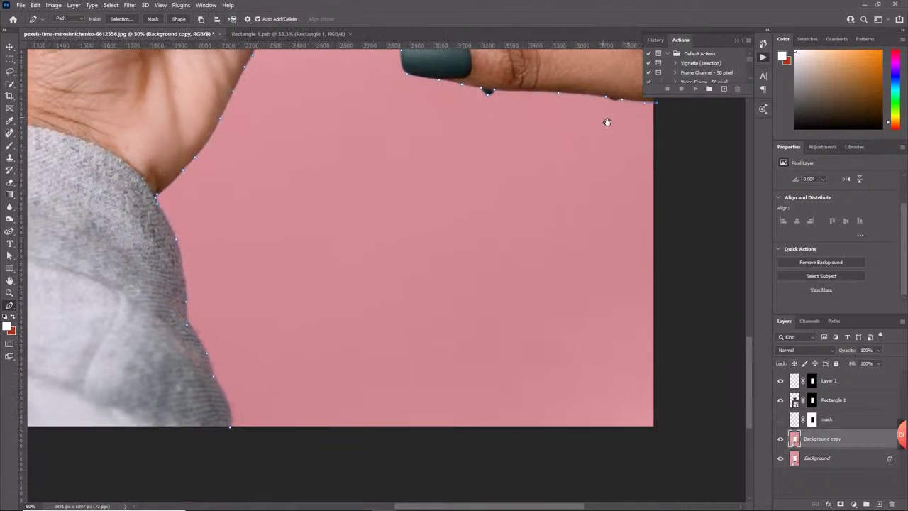
left_click(659, 431)
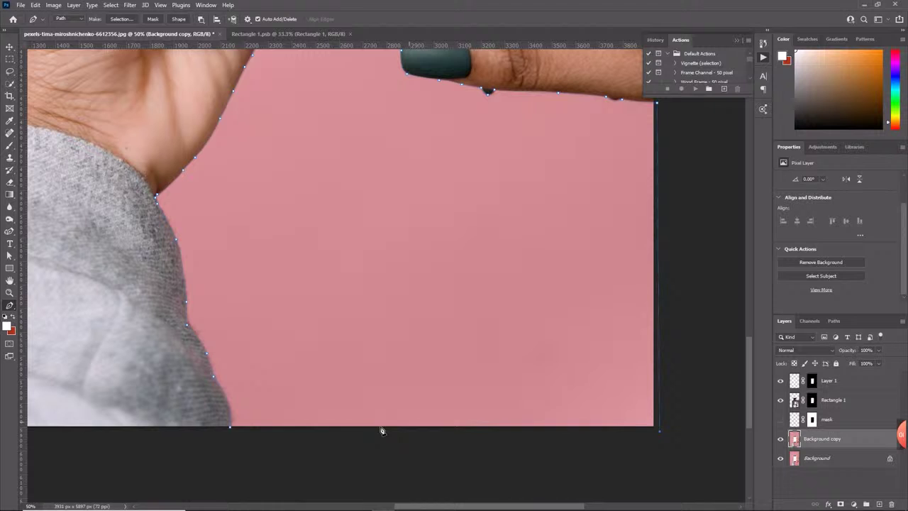
left_click(230, 431)
Outline the small pink gaps between the pointing hand's fingers as separate closed paths
left_click_drag(229, 326, 216, 437)
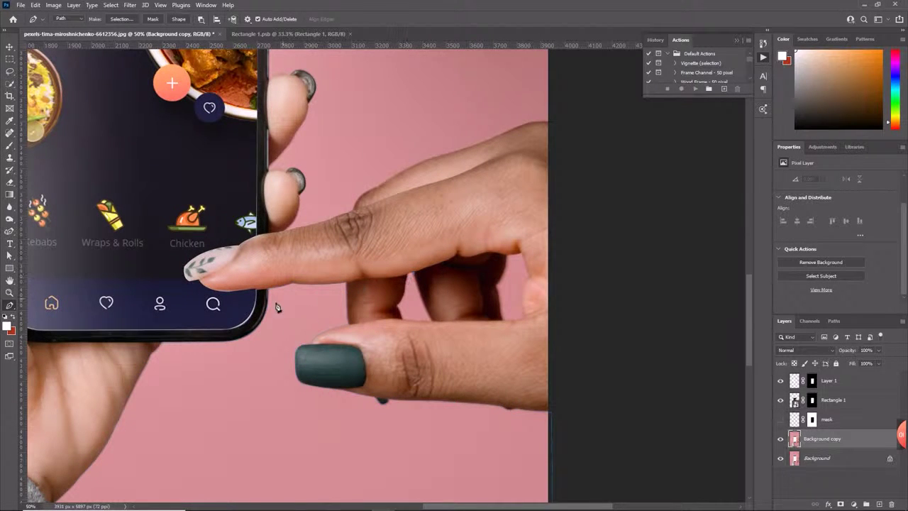
left_click(411, 274)
left_click(411, 276)
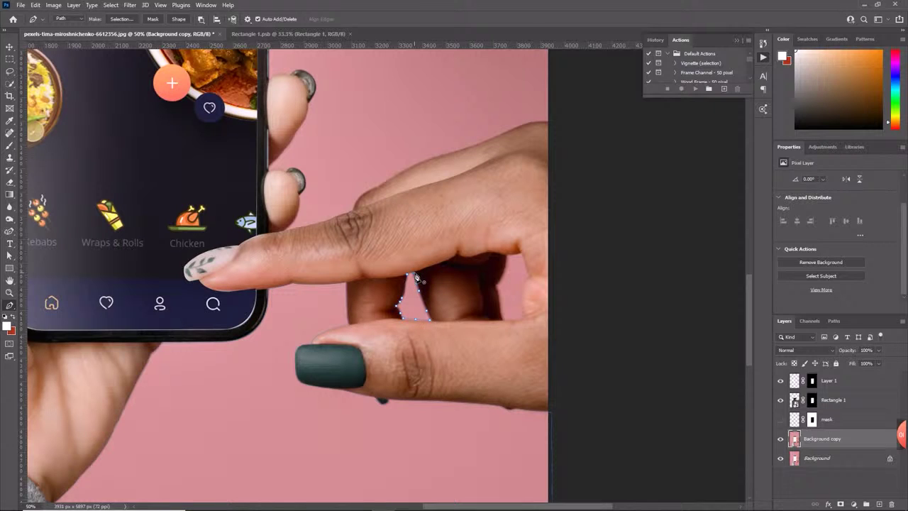
left_click(507, 255)
left_click(508, 256)
Trace the pointing hand's upper edge and continue the path outside the canvas, around the upper and left sides, to the sleeve's base
left_click_drag(472, 236, 529, 471)
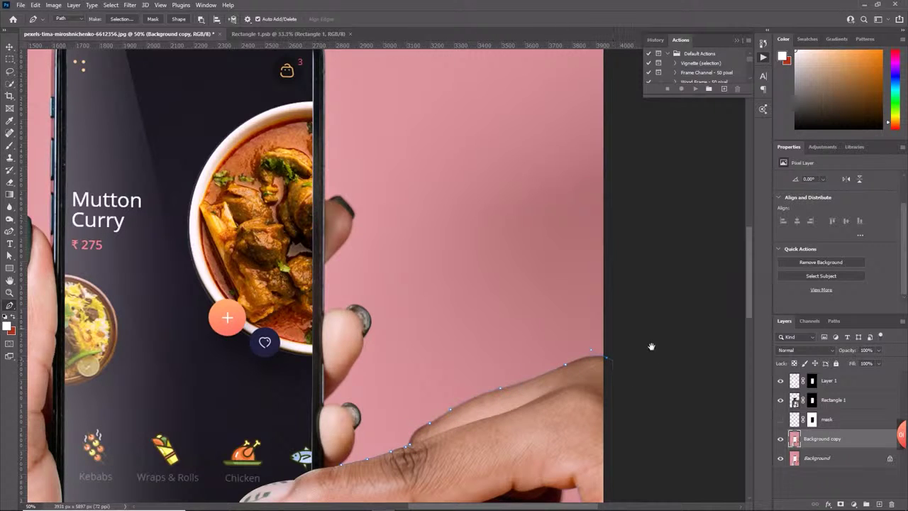
left_click_drag(652, 346, 634, 367)
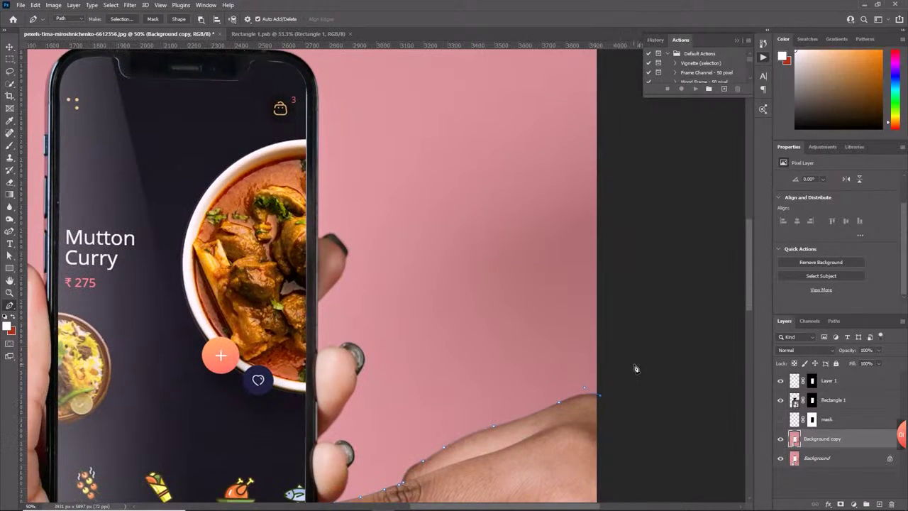
left_click_drag(620, 217, 633, 354)
left_click(615, 166)
scroll(367, 212, "left", 8)
scroll(300, 383, "down", 8)
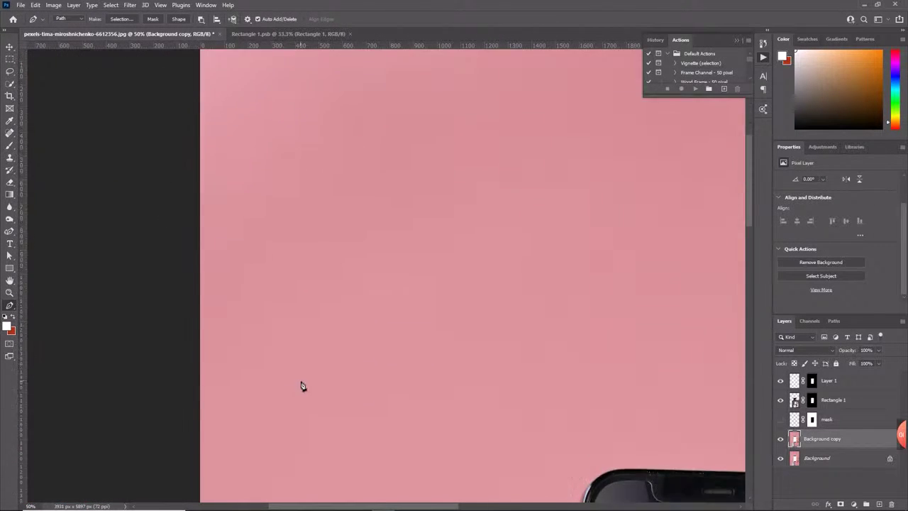
scroll(300, 398, "down", 10)
left_click(181, 438)
left_click(354, 438)
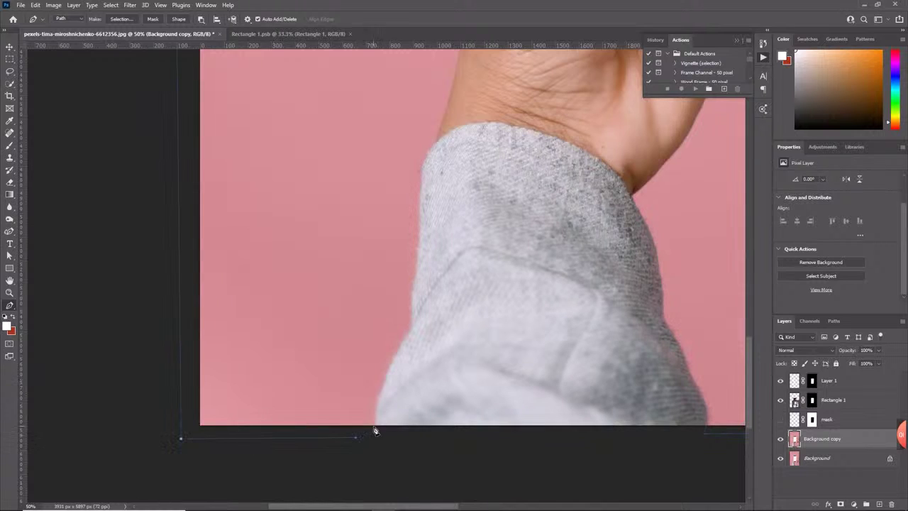
Trace the sleeve's left edge, the wrist and the outer side of the holding hand up toward the thumb
left_click(410, 327)
left_click(412, 296)
left_click(416, 279)
left_click(420, 242)
left_click(419, 207)
left_click(421, 178)
left_click(423, 161)
scroll(308, 272, "up", 8)
scroll(309, 272, "right", 4)
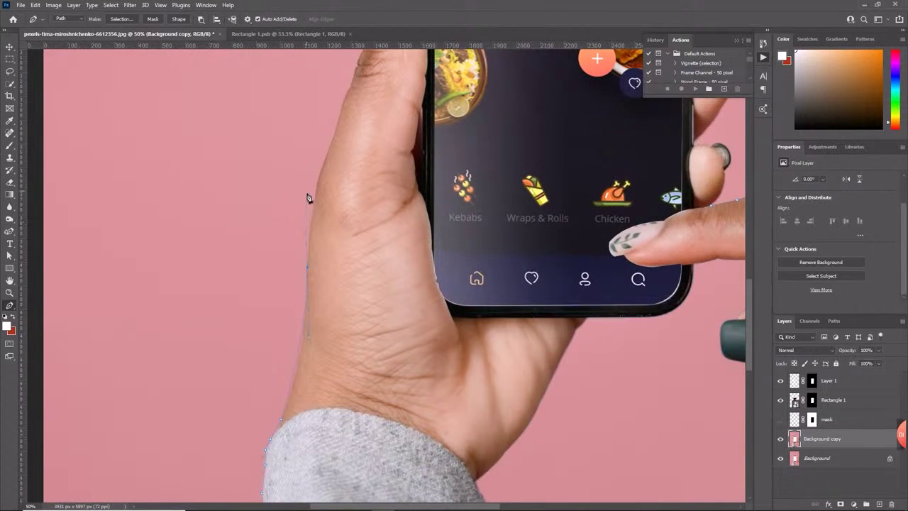
left_click_drag(324, 156, 290, 351)
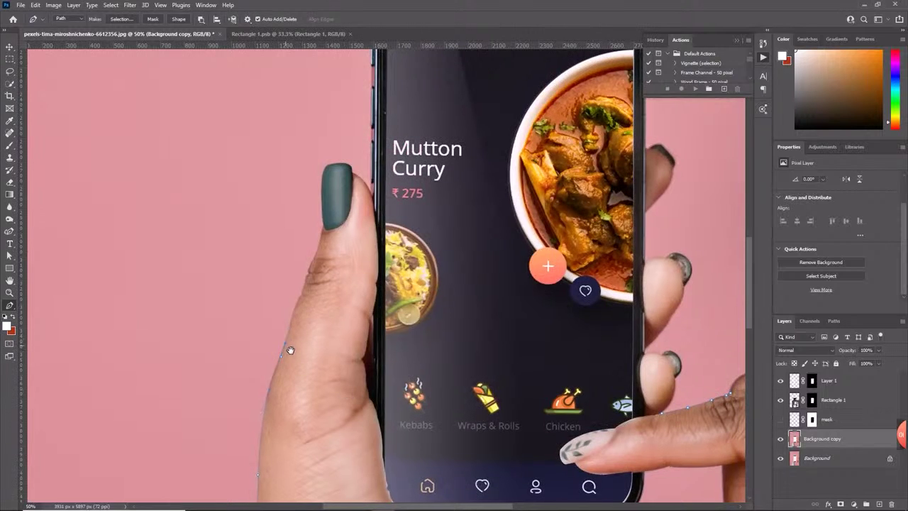
Trace the outer edge of the holding hand's thumb and around its green nail
left_click(294, 319)
left_click(300, 301)
left_click(304, 291)
left_click(307, 279)
left_click(312, 267)
left_click(315, 257)
left_click(324, 225)
left_click(322, 210)
left_click(322, 196)
left_click(328, 165)
left_click(336, 163)
left_click(344, 164)
left_click(352, 173)
Continue the path up the phone's left side, over its rounded upper corners and across its top edge
left_click_drag(374, 111, 377, 257)
left_click(394, 225)
left_click(394, 186)
mouse_move(415, 140)
left_mouse_down()
mouse_move(441, 138)
mouse_move(433, 140)
left_mouse_up()
left_click(611, 142)
left_click_drag(668, 189, 479, 202)
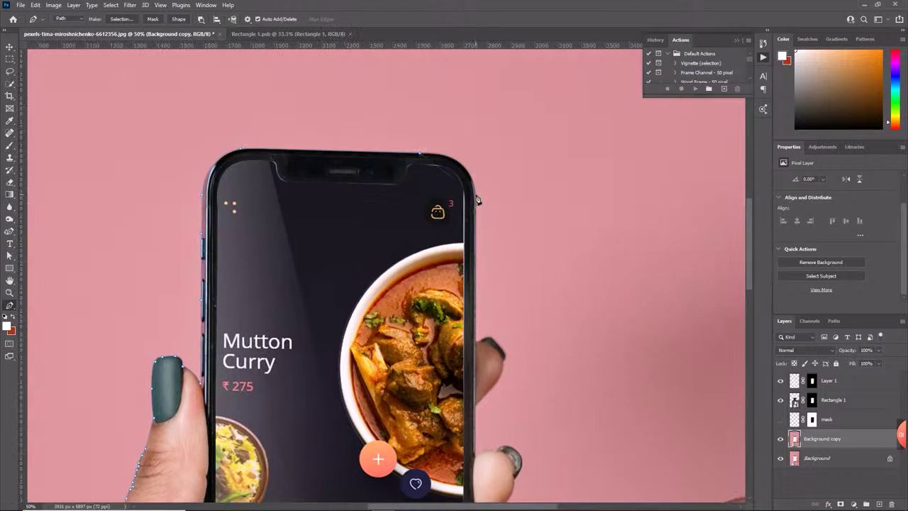
Trace down the phone's right side around the three protruding fingertips and close the path at the pointing finger
left_click(478, 340)
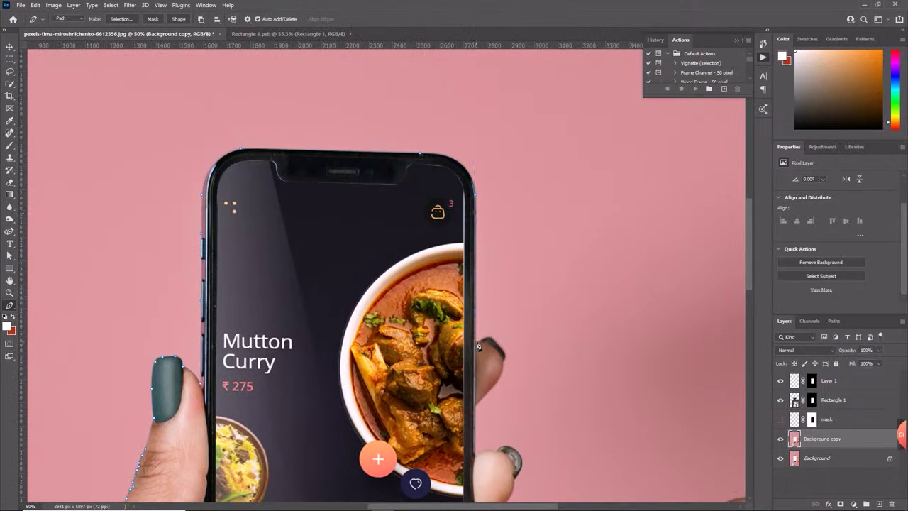
left_click(510, 360)
left_click(490, 390)
left_click(499, 450)
scroll(564, 420, "down", 2)
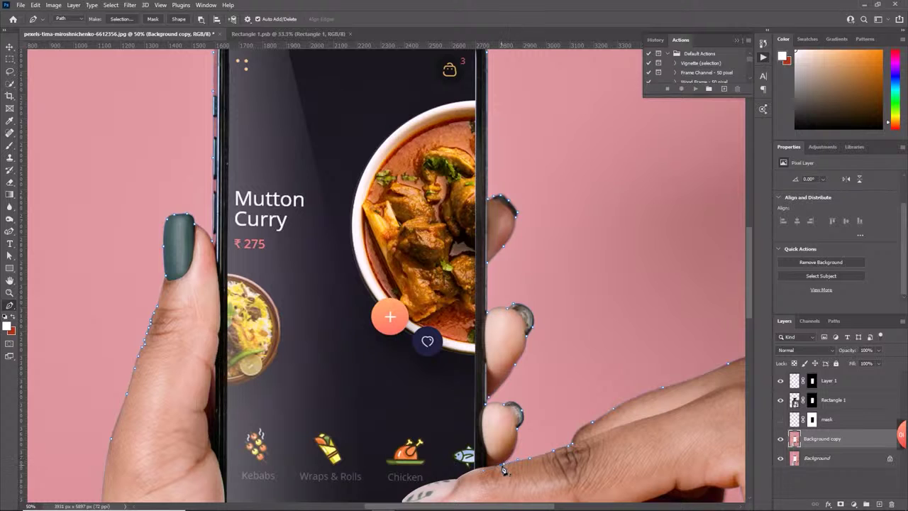
scroll(502, 469, "down", 5)
Turn the paths into a selection of the phone and hands, hide the other layers, and add a layer mask to Background copy
key("a")
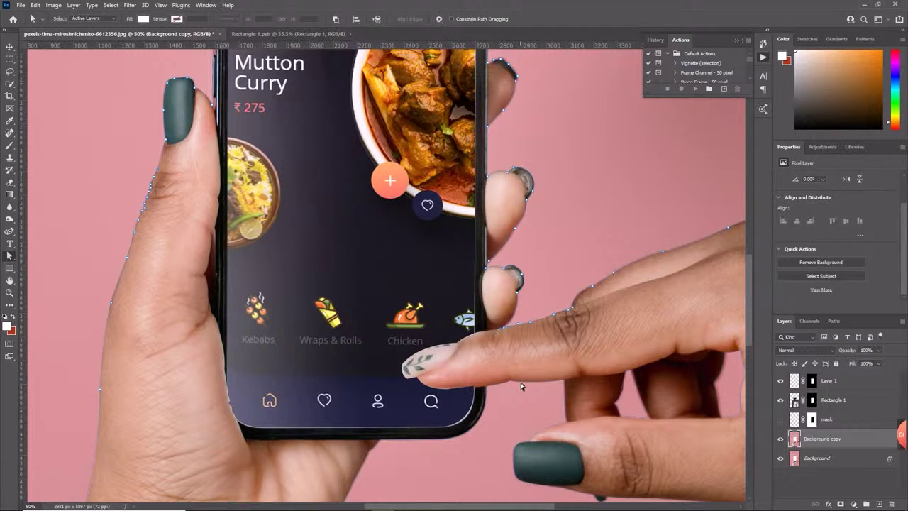
left_click(521, 382)
left_click(10, 293)
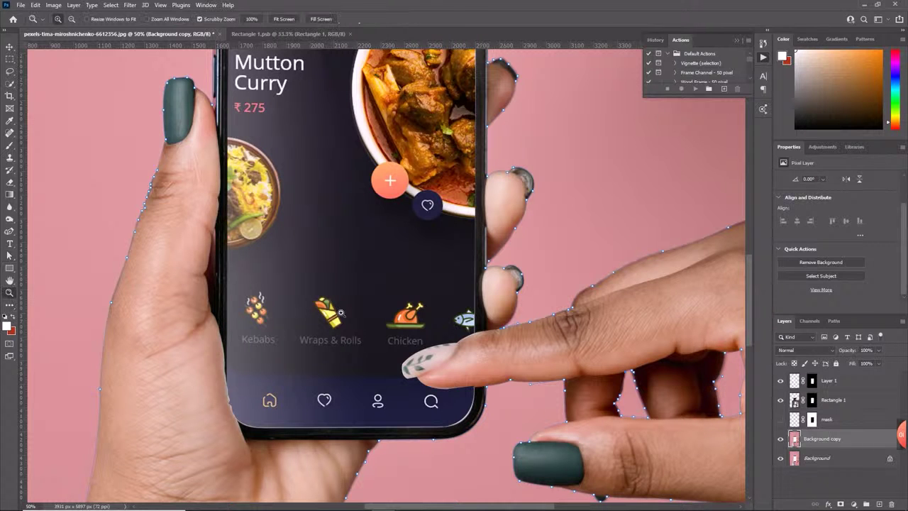
left_click(343, 314, "alt")
left_click(343, 313, "alt")
left_click(374, 312, "alt")
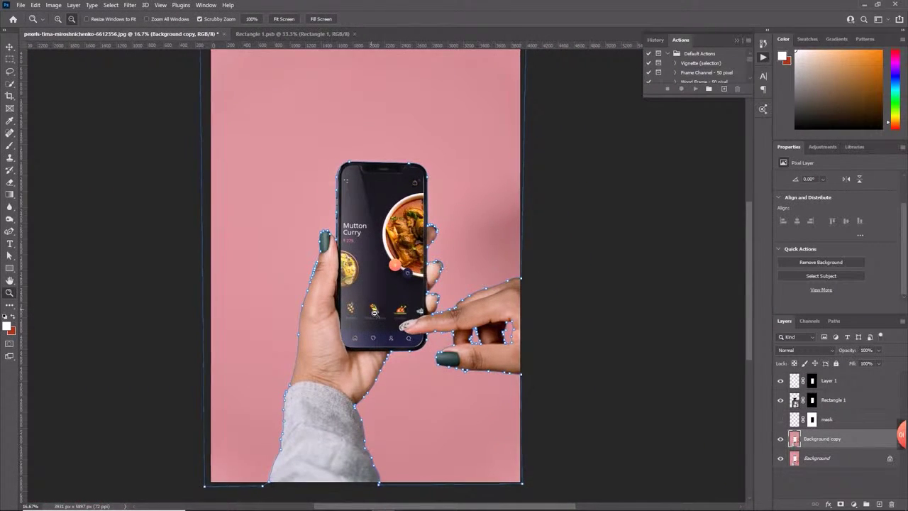
left_click(374, 312, "alt")
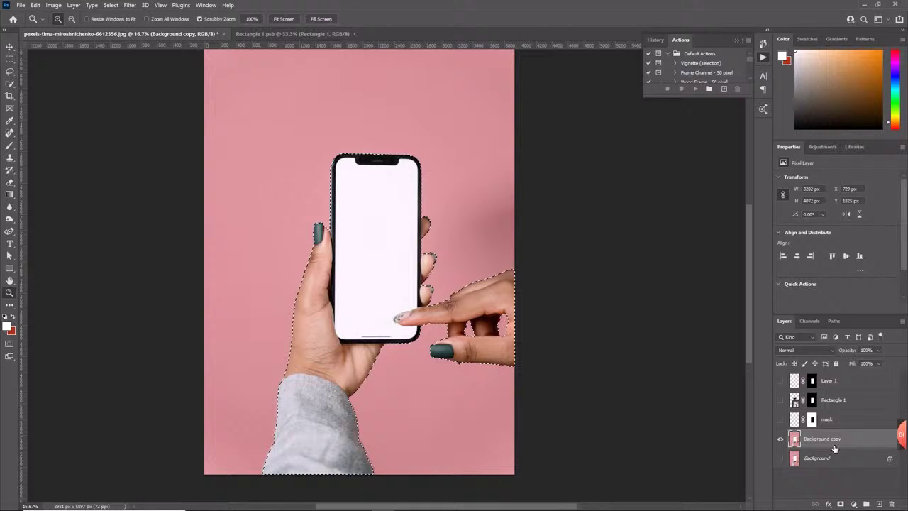
left_click(838, 503)
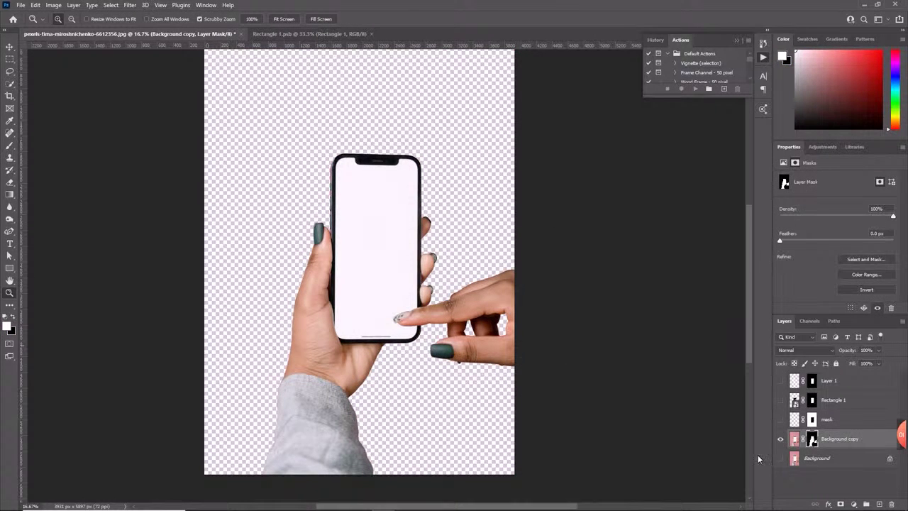
Show Layer 1 and Rectangle 1 again, and add a new empty layer directly above Background
left_click_drag(781, 420, 781, 380)
left_click(781, 419)
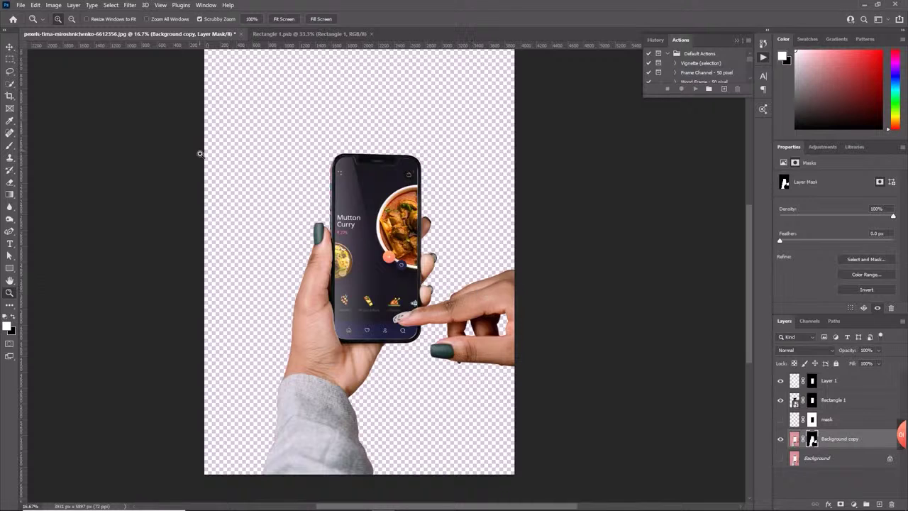
left_click(847, 460)
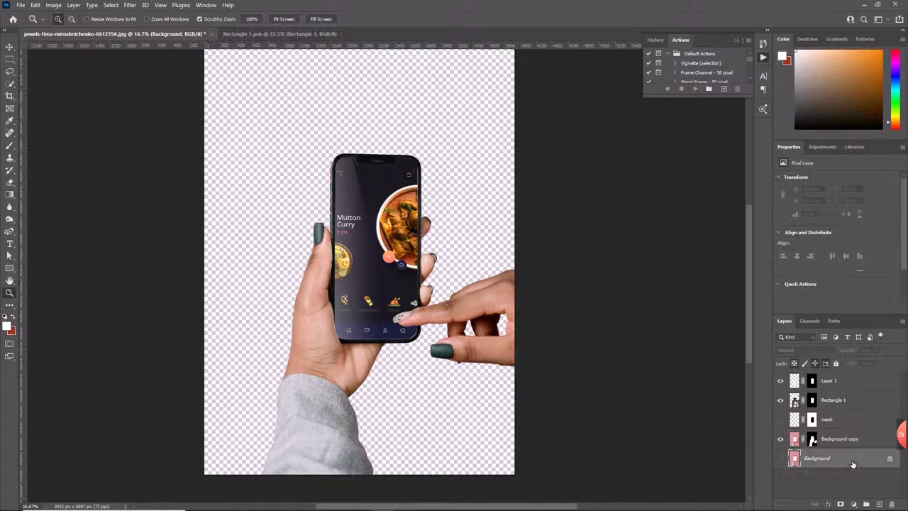
left_click(879, 504)
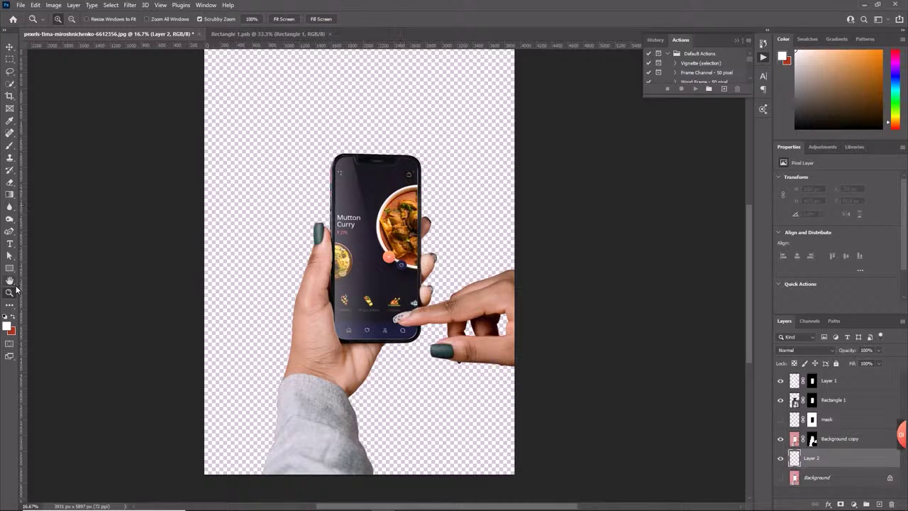
Place the Home image from the All_PNG_screens folder into the mockup document, directly above Background
mouse_move(243, 501)
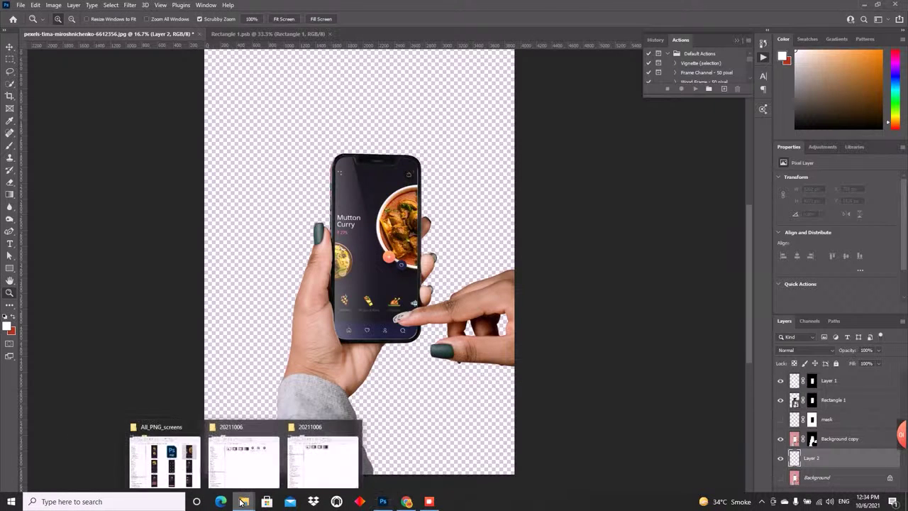
mouse_move(316, 470)
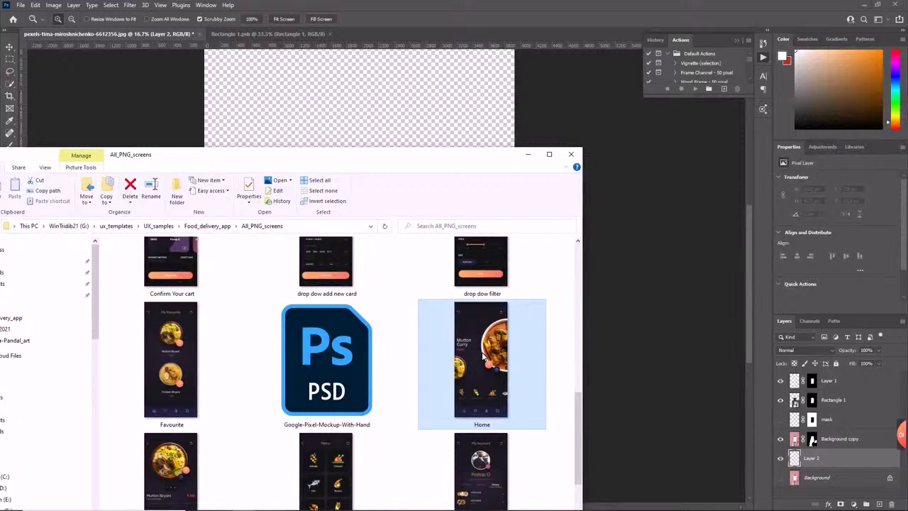
left_click_drag(483, 356, 478, 122)
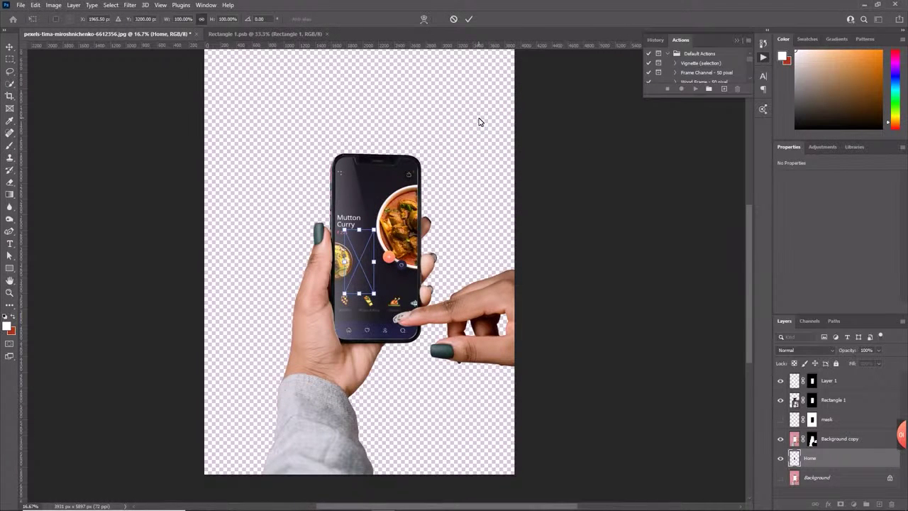
Scale the placed Home image proportionally to about 4649 by 10068 px, and position it so it covers the whole canvas
left_click_drag(380, 298, 509, 460)
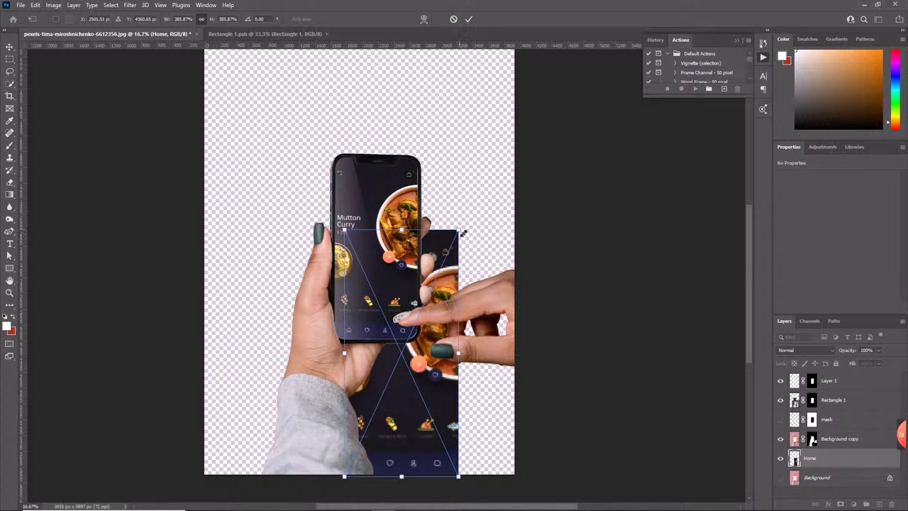
left_click_drag(464, 232, 551, 49)
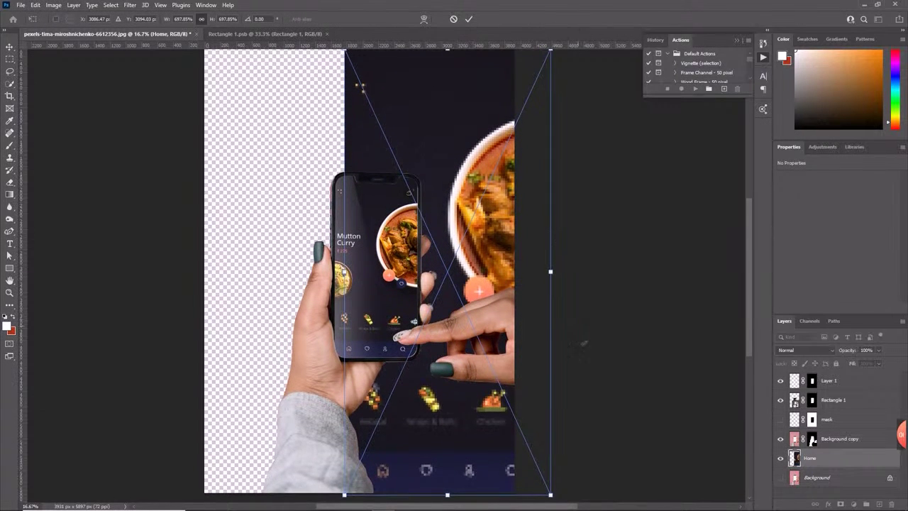
scroll(588, 337, "up", 3)
left_click_drag(557, 144, 578, 118)
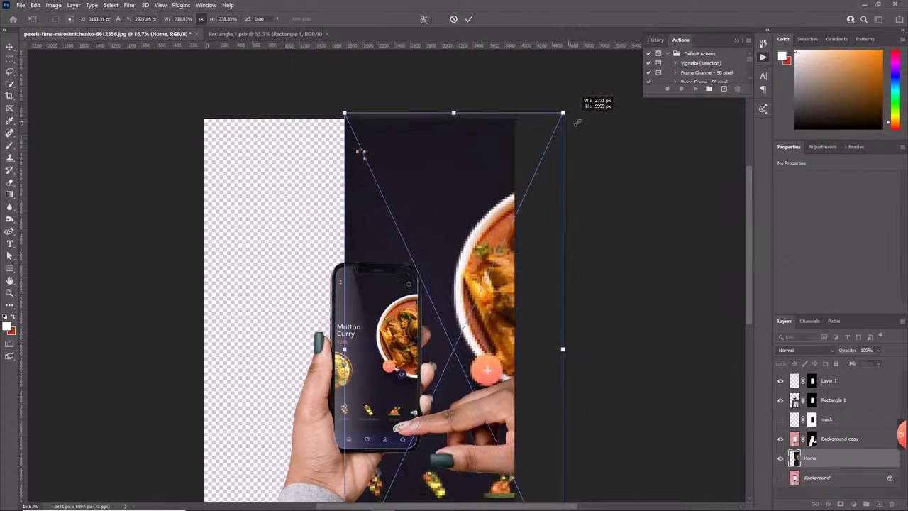
scroll(582, 337, "down", 5)
scroll(579, 345, "down", 1)
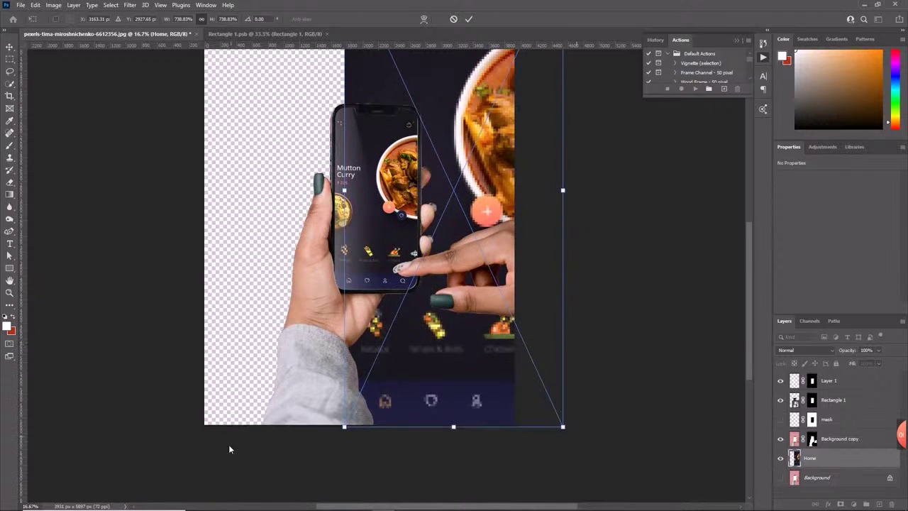
left_click_drag(345, 429, 19, 490)
scroll(455, 358, "up", 2)
scroll(485, 279, "up", 5)
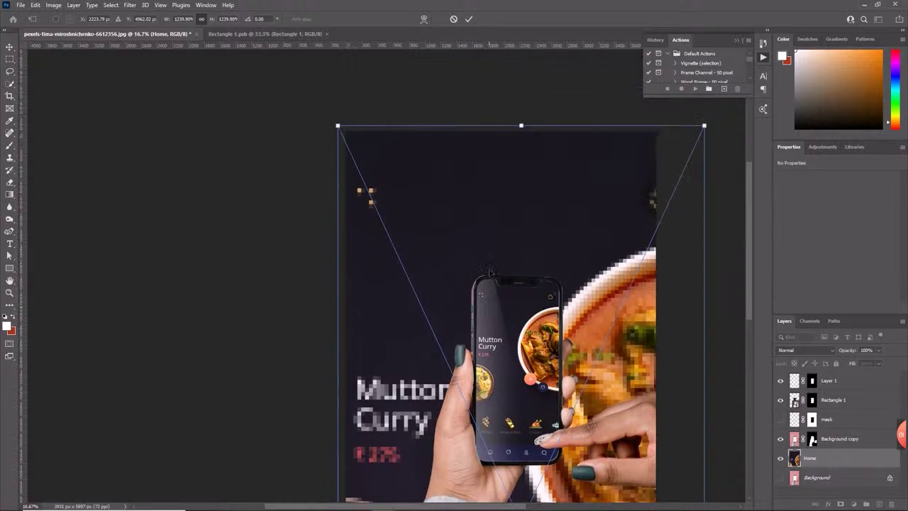
left_click_drag(503, 260, 481, 241)
key("Return")
Apply a Gaussian Blur with a radius of 75.5 pixels to the Home layer
key("z")
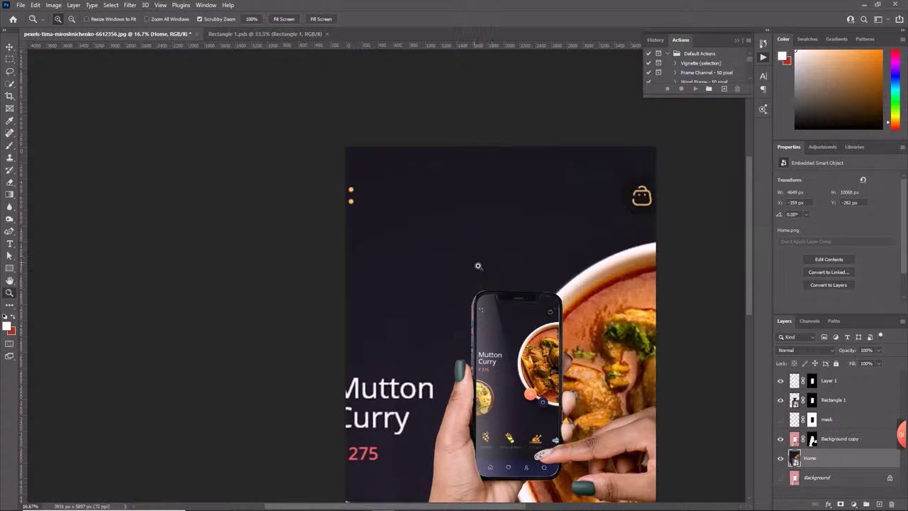
left_click(478, 265, "alt")
left_click(478, 265, "alt")
left_click(478, 266, "alt")
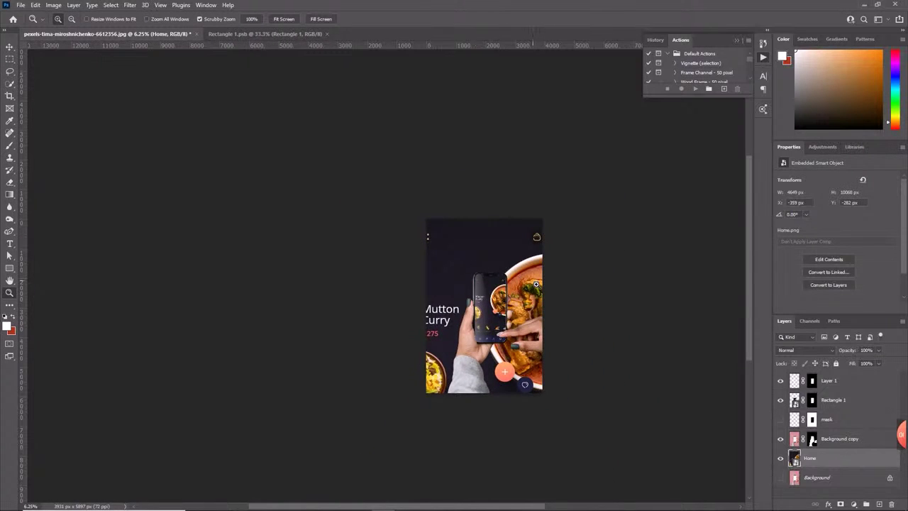
left_click(539, 288)
left_click(551, 307)
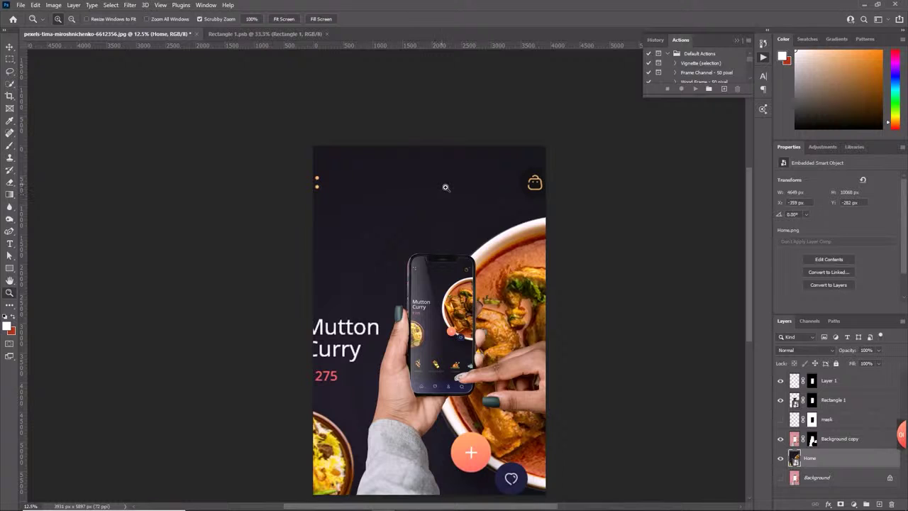
left_click(130, 5)
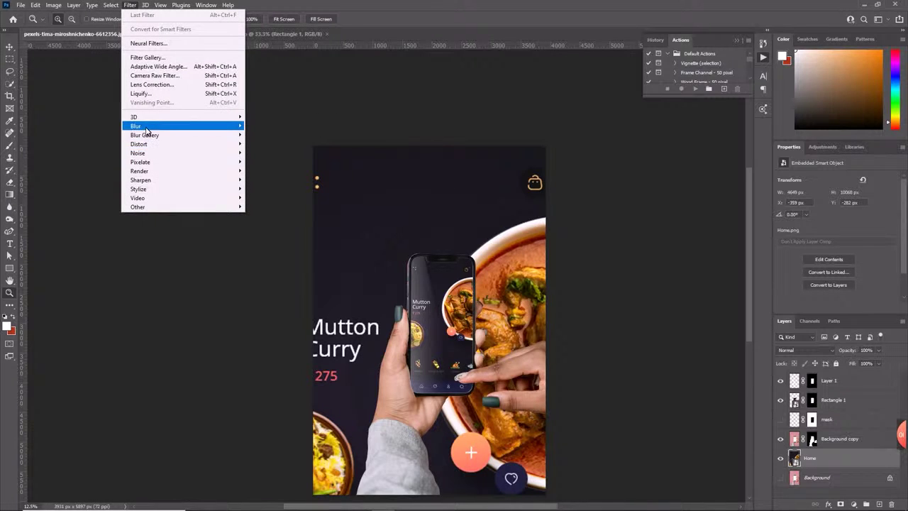
mouse_move(146, 130)
left_click(269, 161)
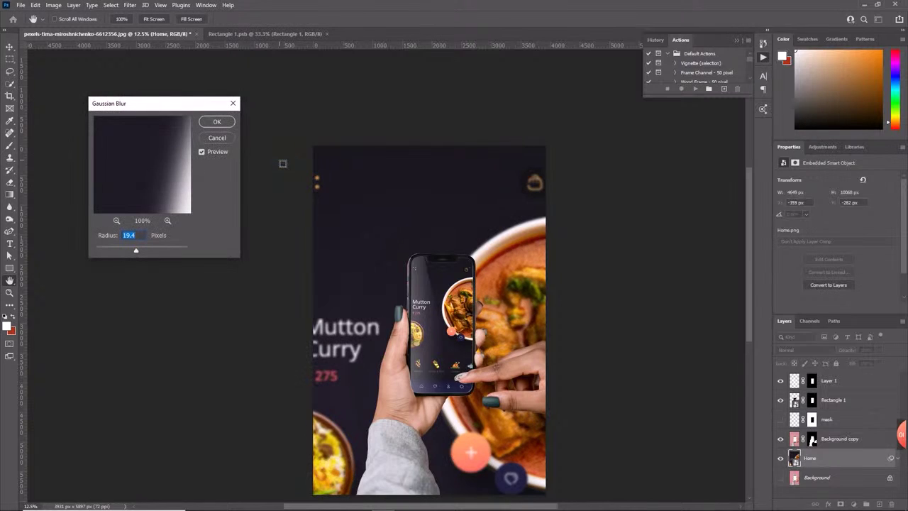
left_click_drag(155, 251, 150, 253)
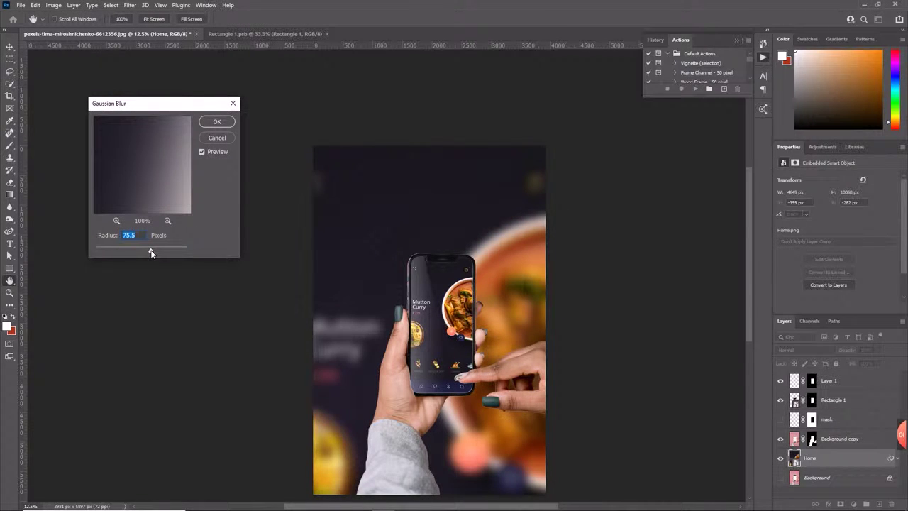
left_click(226, 123)
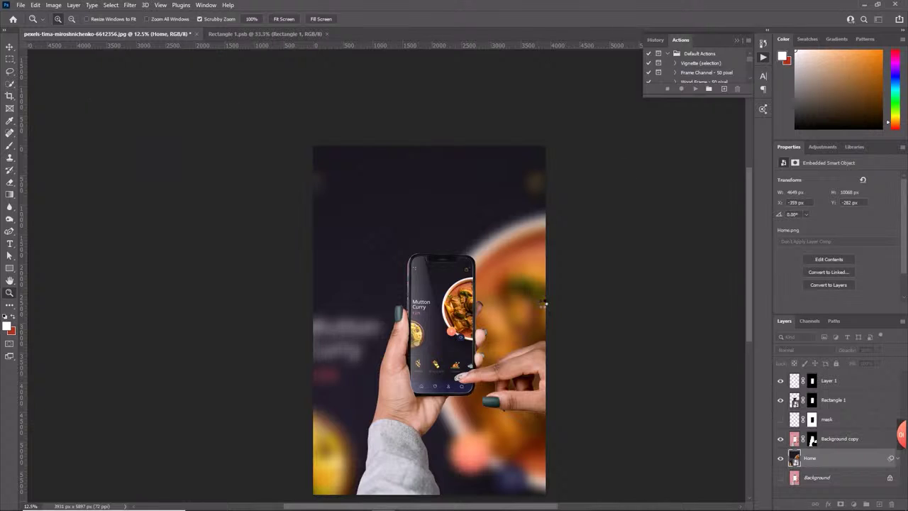
Add an empty layer directly above Home and set the foreground color to orange f59749
left_click(543, 304)
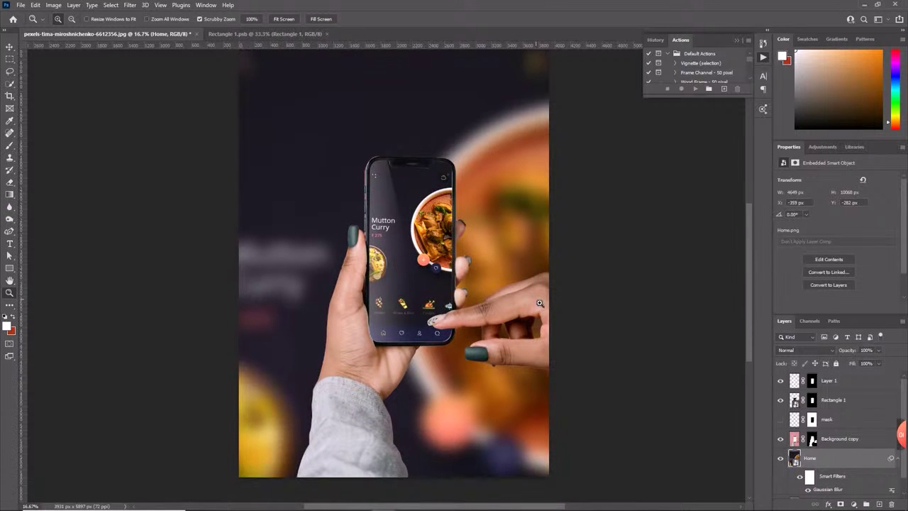
left_click(878, 503)
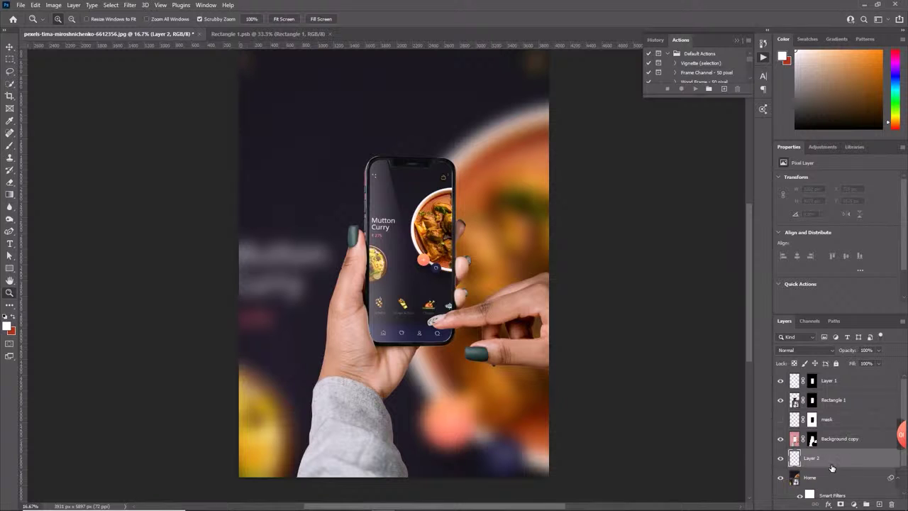
left_click(8, 327)
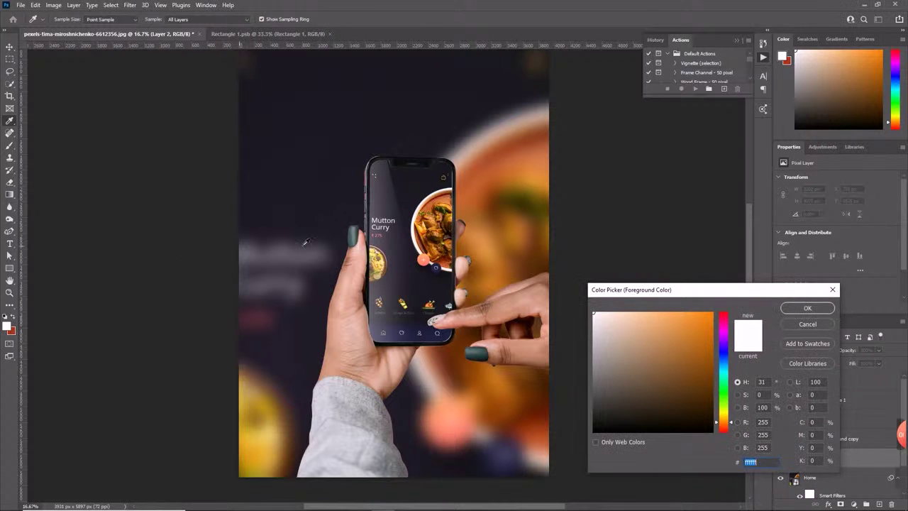
left_click_drag(474, 177, 506, 187)
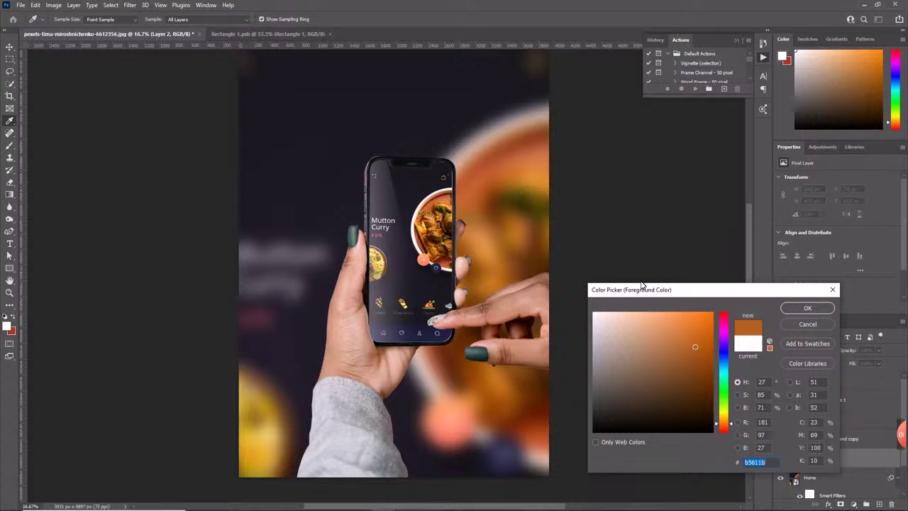
left_click(677, 316)
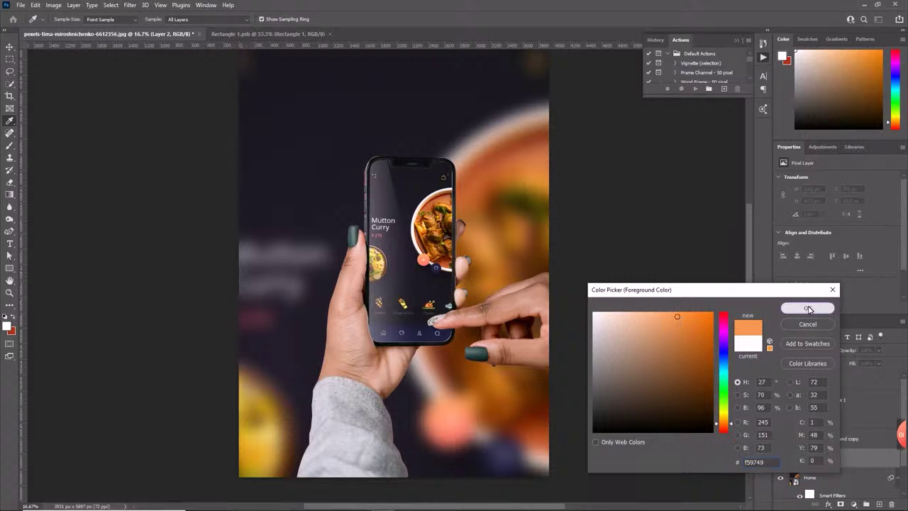
left_click(809, 309)
Fill Layer 2 with the orange foreground color using the Paint Bucket and set its blend mode to Color
left_click(11, 194)
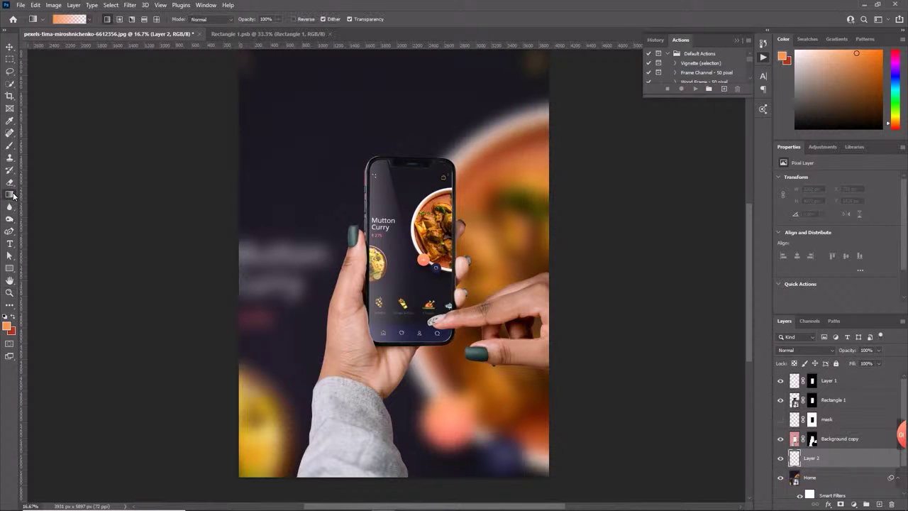
right_click(12, 194)
left_click(68, 205)
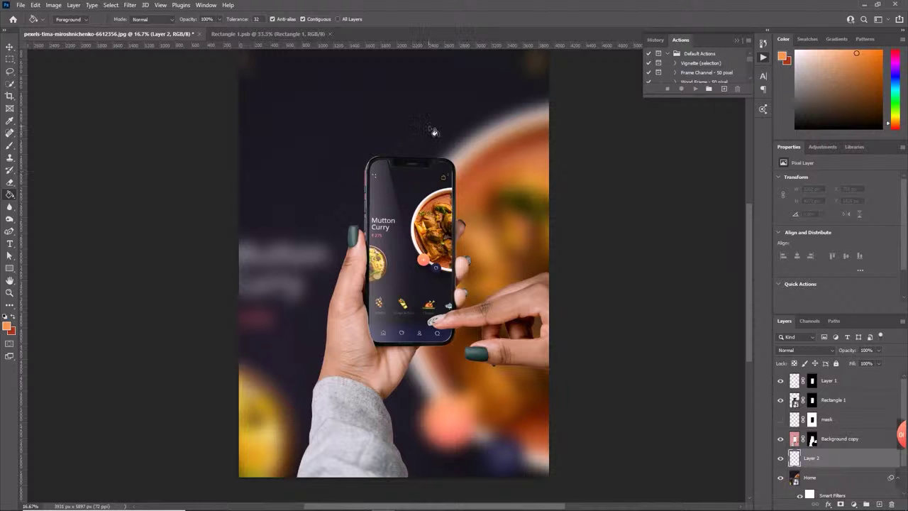
left_click(428, 130)
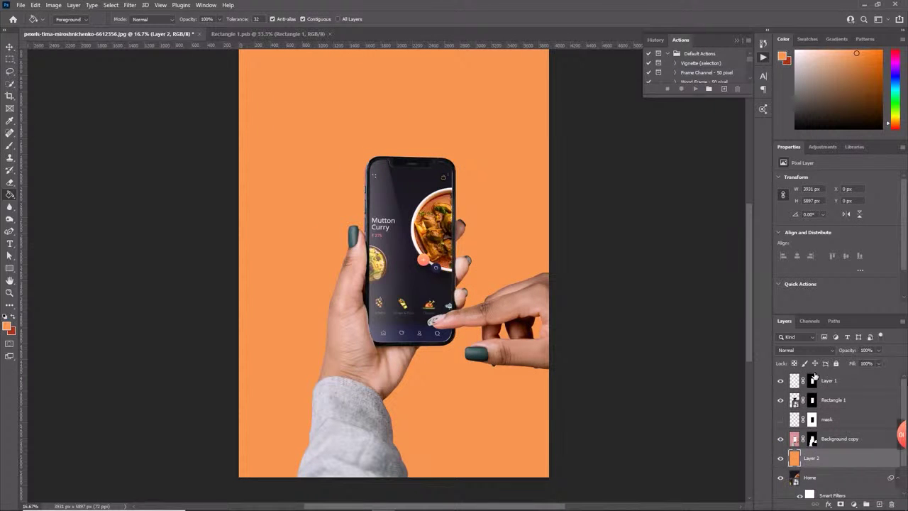
left_click(804, 350)
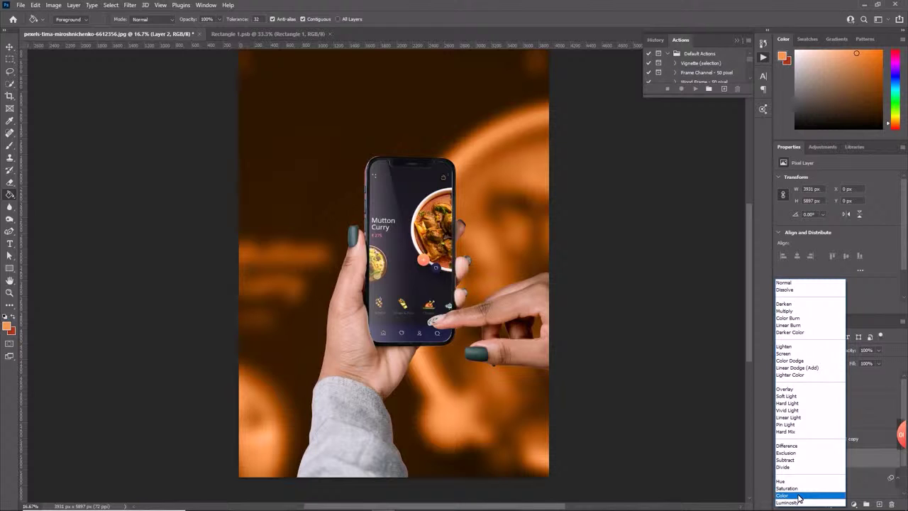
left_click(799, 495)
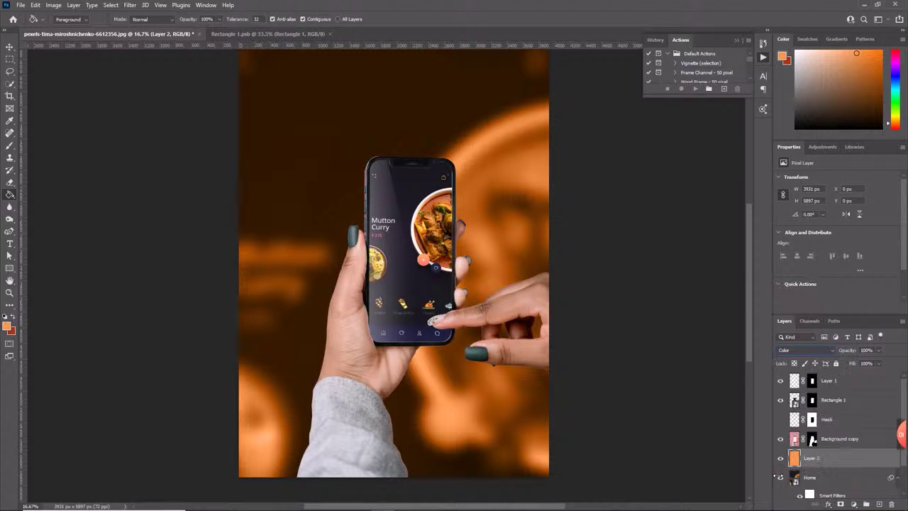
left_click(10, 291)
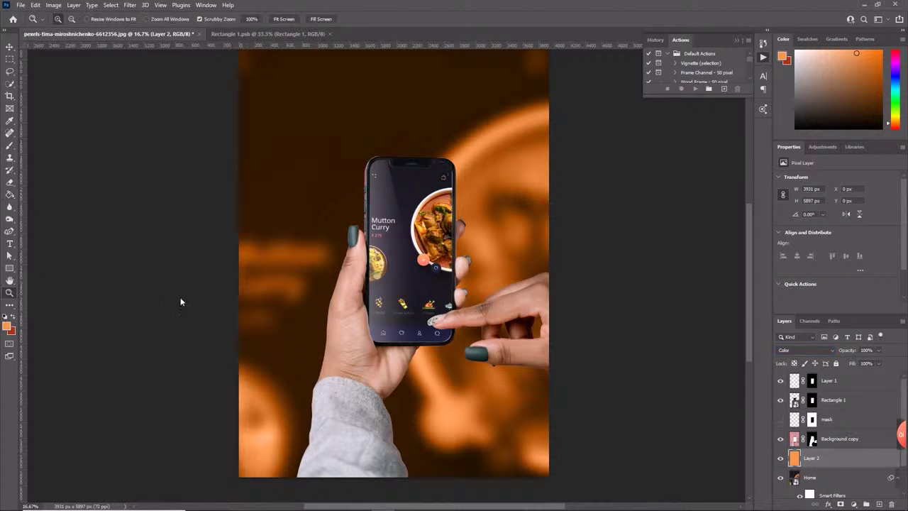
left_click(333, 227, "alt")
left_click(318, 210, "alt")
key("4")
left_click(358, 231)
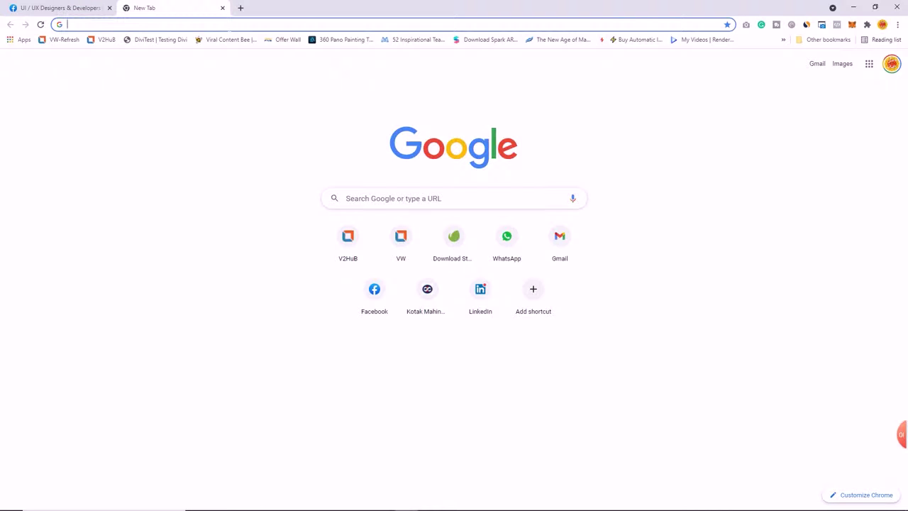
Go to vectary.com in the browser and open the Phone UI scene project from the dashboard's drafts
left_click(230, 26)
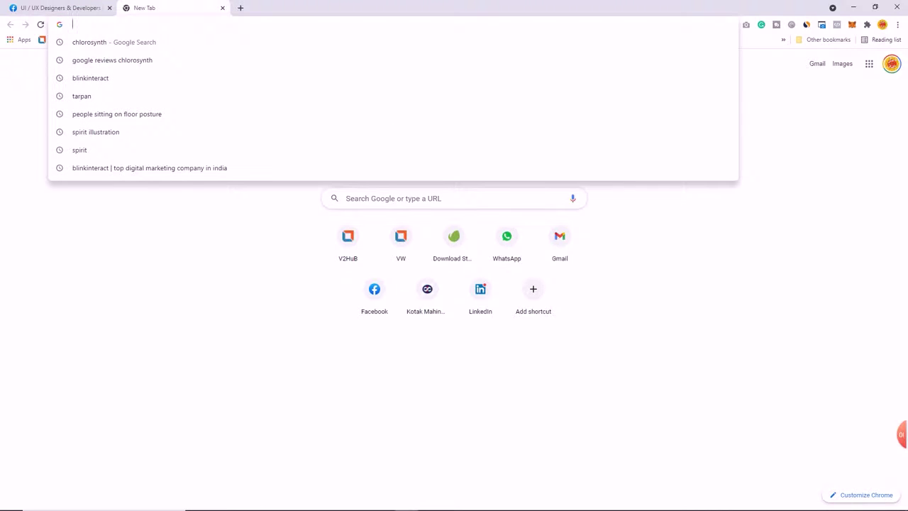
type("vectary.com")
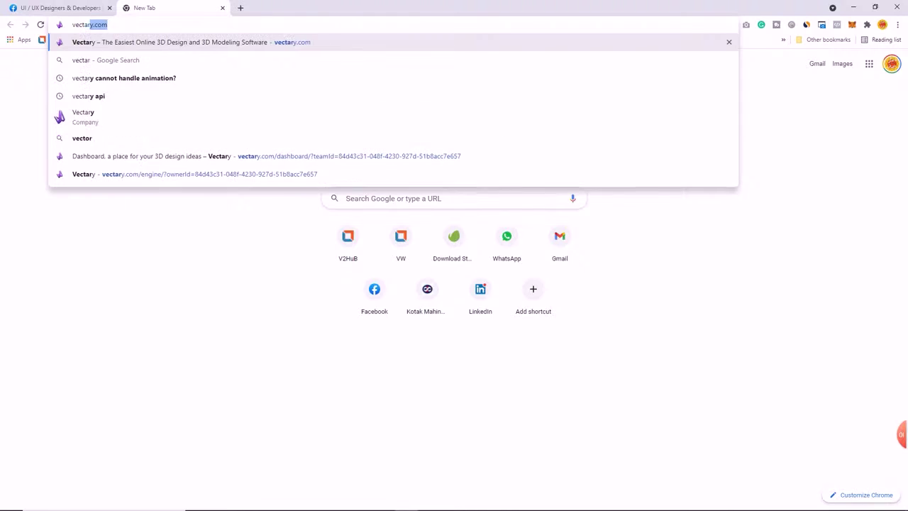
key("Return")
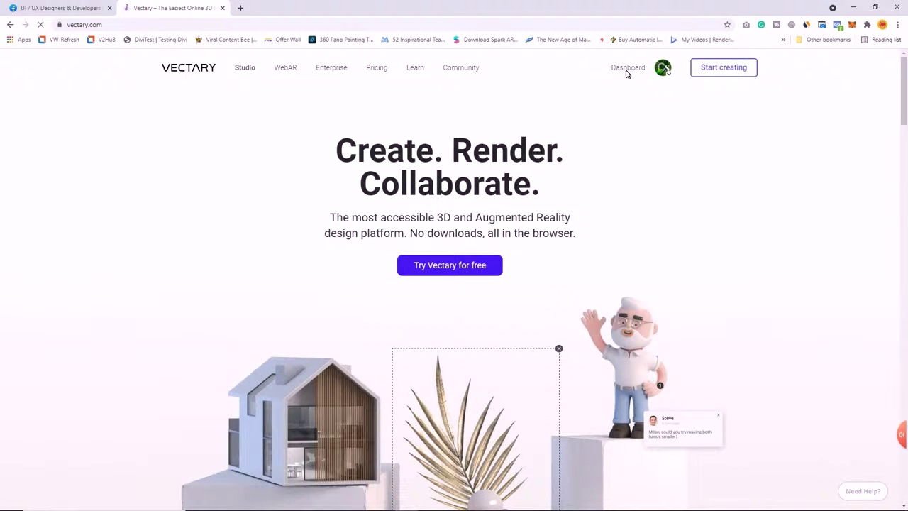
left_click(628, 69)
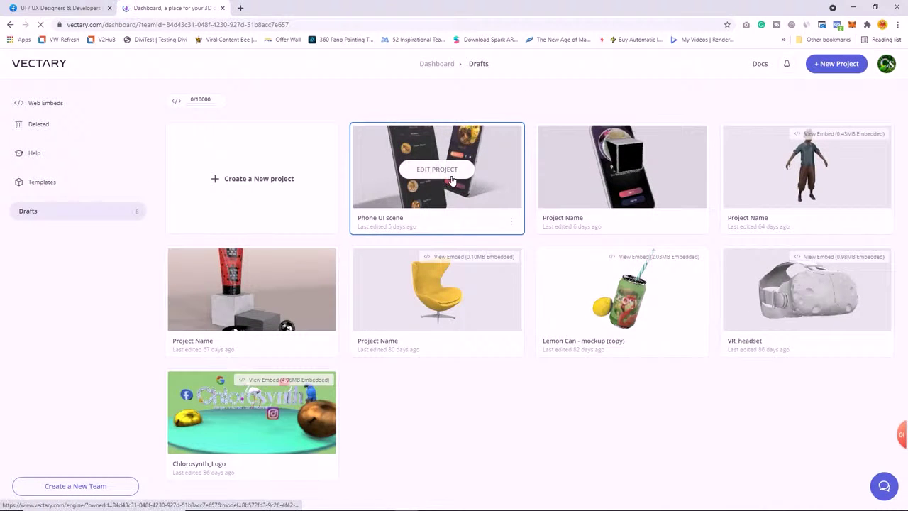
left_click(469, 154)
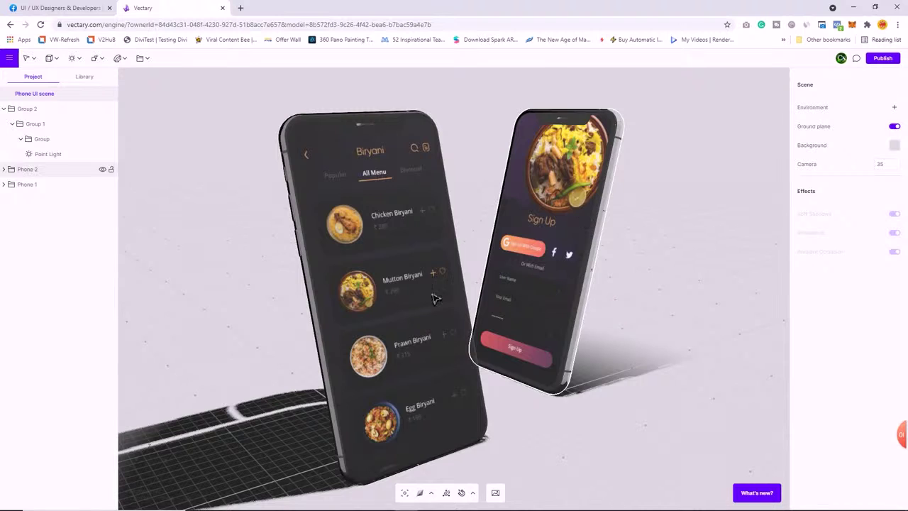
Examine Phone 1's properties, the parts of Phone 2, and the color texture settings of Phone 2's _switchable screen
left_click(324, 141)
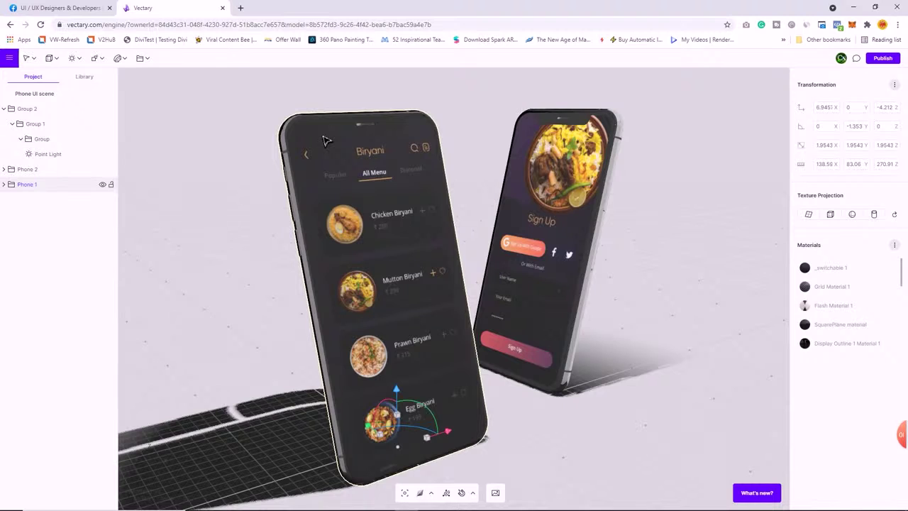
left_click(4, 169)
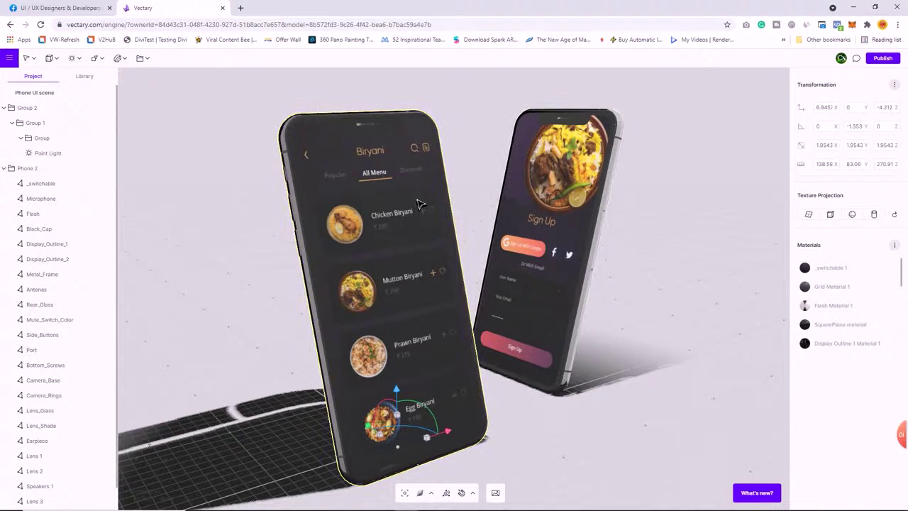
left_click(51, 190)
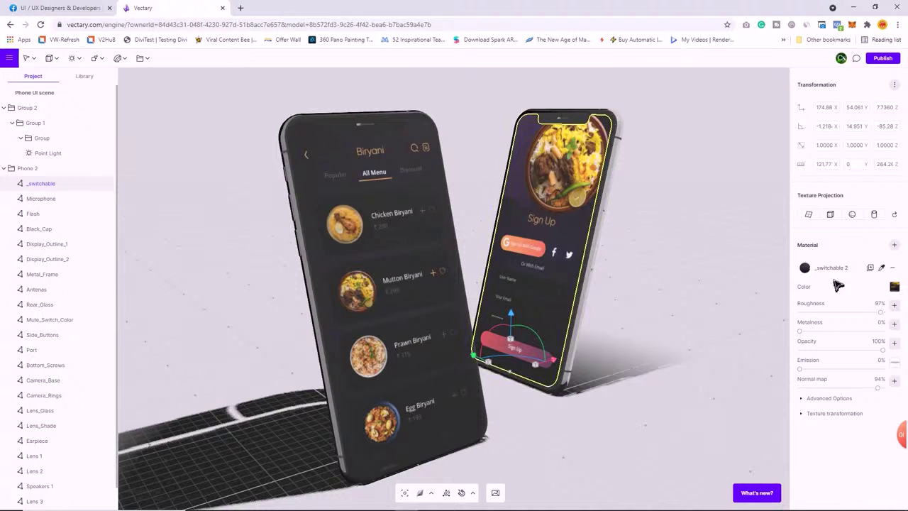
left_click(895, 287)
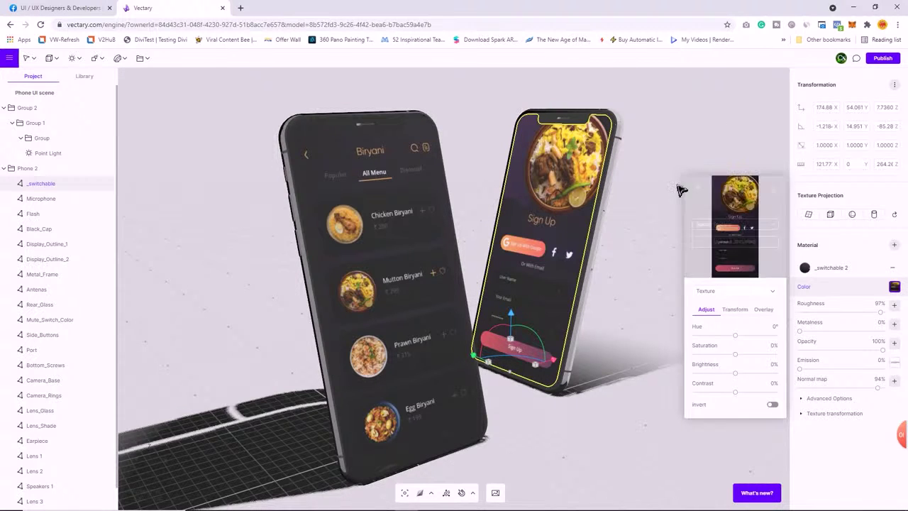
left_click(625, 461)
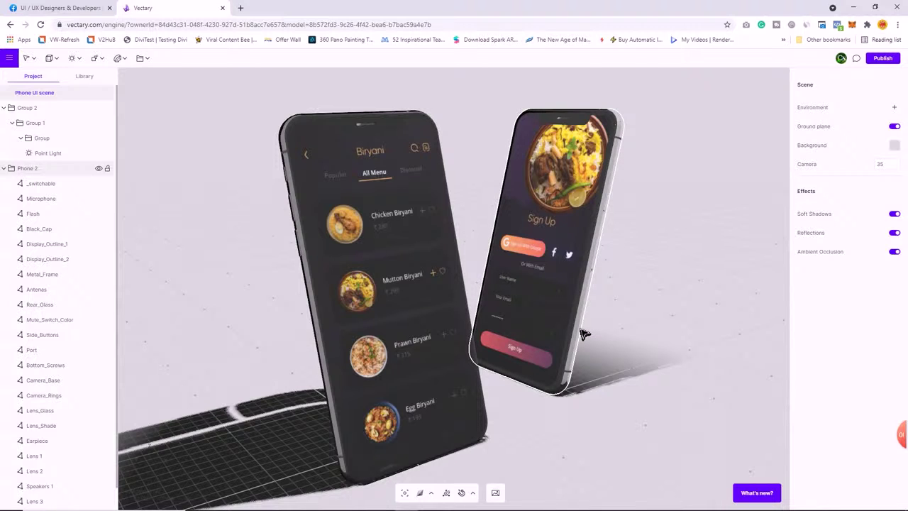
Rotate Phone 2 to about -75.7 degrees around Z, with its X and Y rotation at 0
left_click(582, 333)
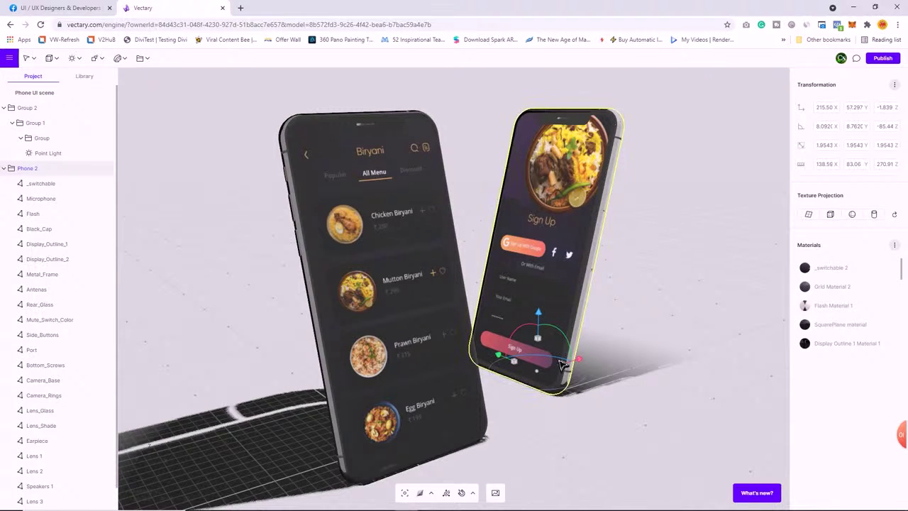
left_click_drag(562, 365, 634, 352)
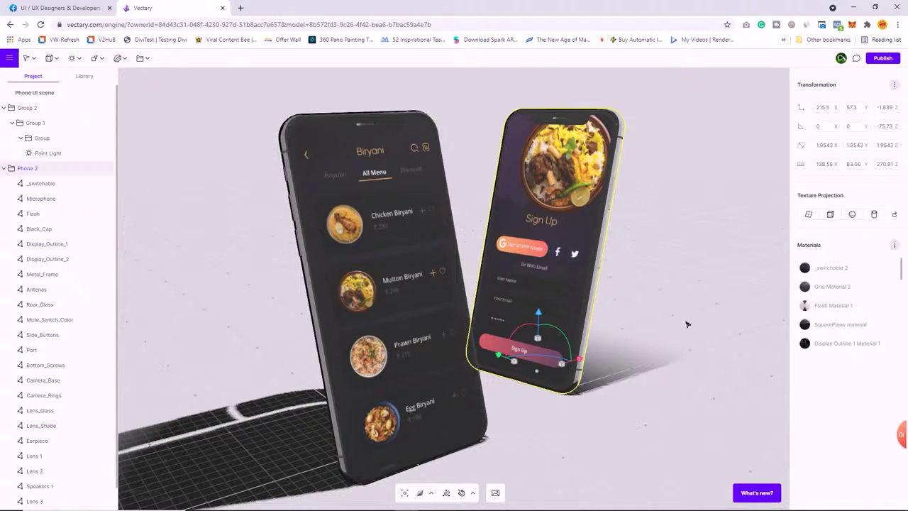
left_click(687, 325)
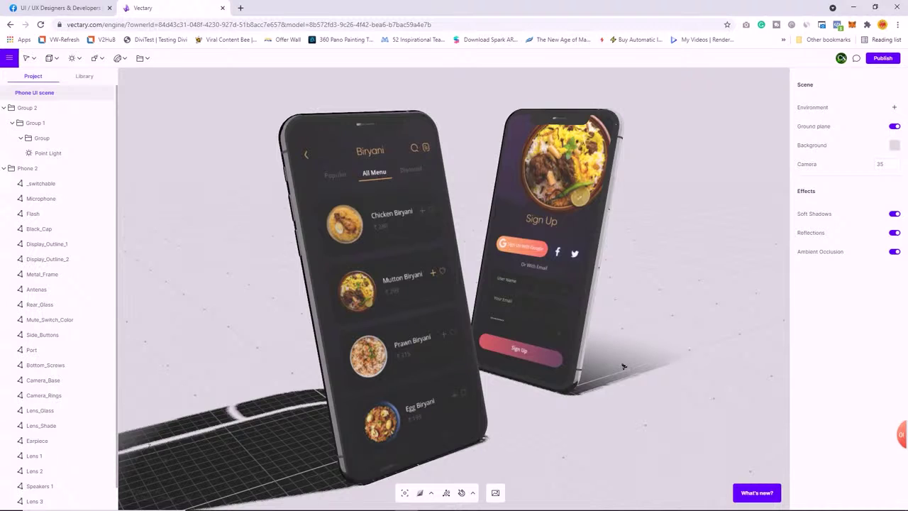
Switch back to Photoshop
mouse_move(471, 507)
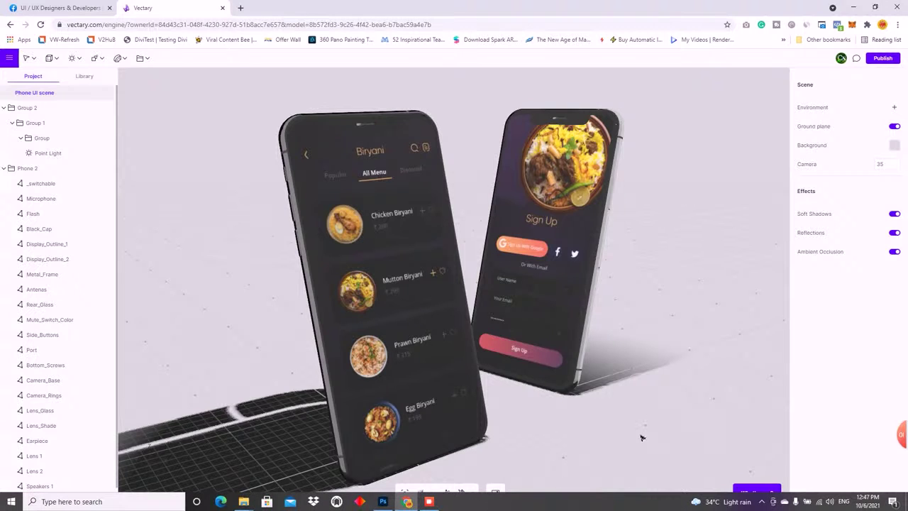
left_click(383, 502)
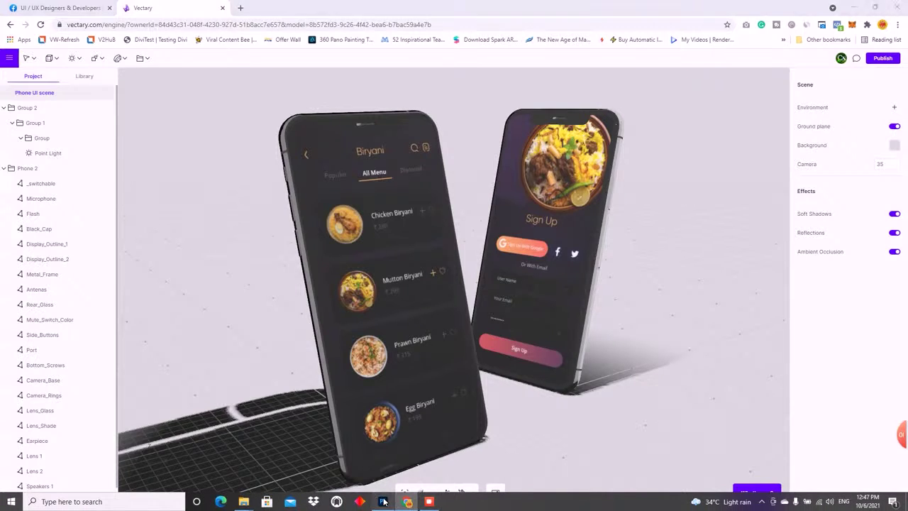